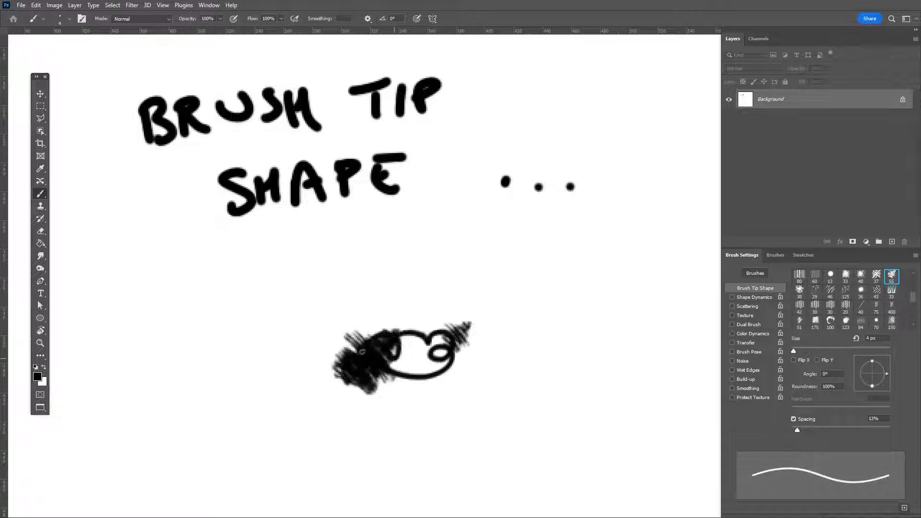
# - Clear the old scribble below the BRUSH TIP SHAPE lettering and paint an irregular black squiggle with an 8 px brush
pyautogui.moveTo(363, 352)
pyautogui.mouseDown()
pyautogui.moveTo(344, 329)
pyautogui.moveTo(421, 370)
pyautogui.mouseUp()
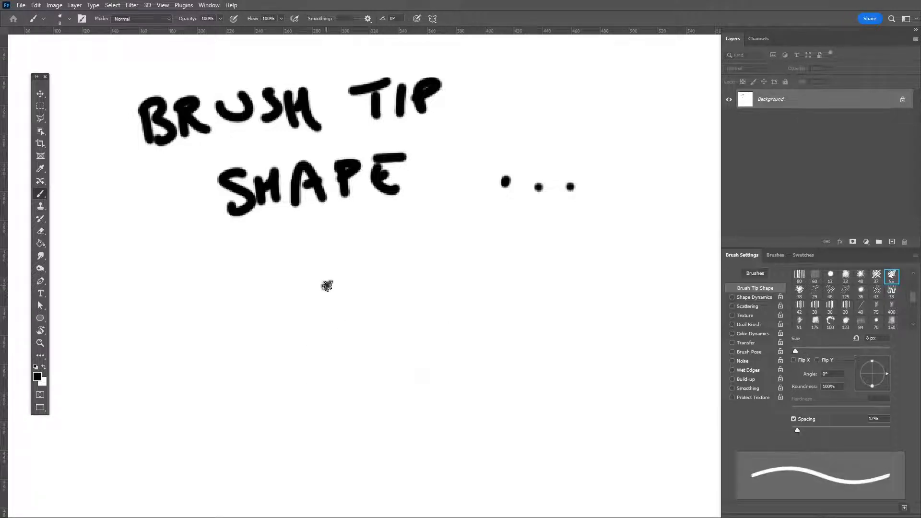
pyautogui.moveTo(331, 283)
pyautogui.mouseDown()
pyautogui.moveTo(310, 299)
pyautogui.moveTo(338, 336)
pyautogui.mouseUp()
pyautogui.moveTo(278, 267); pyautogui.dragTo(334, 304)
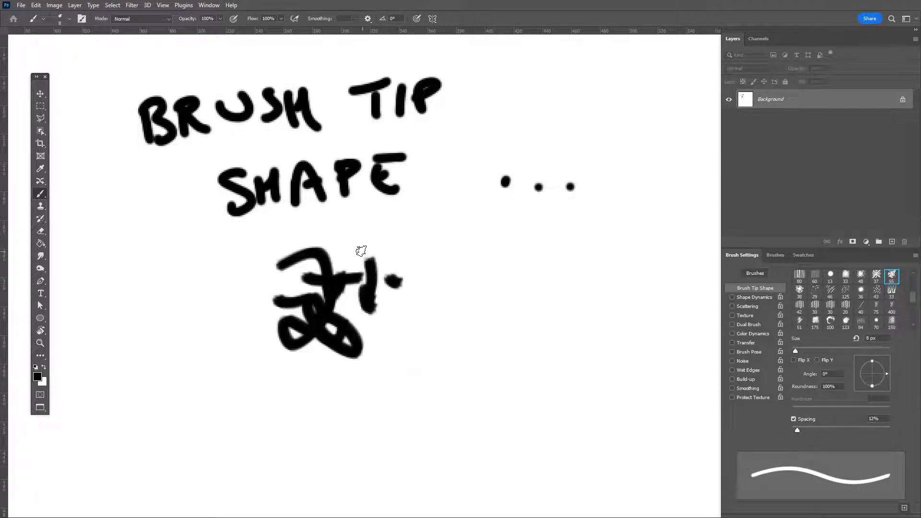
# - Select the squiggle with a rectangular marquee and define it as a brush preset named Squiggly Wiggly
pyautogui.press('m')
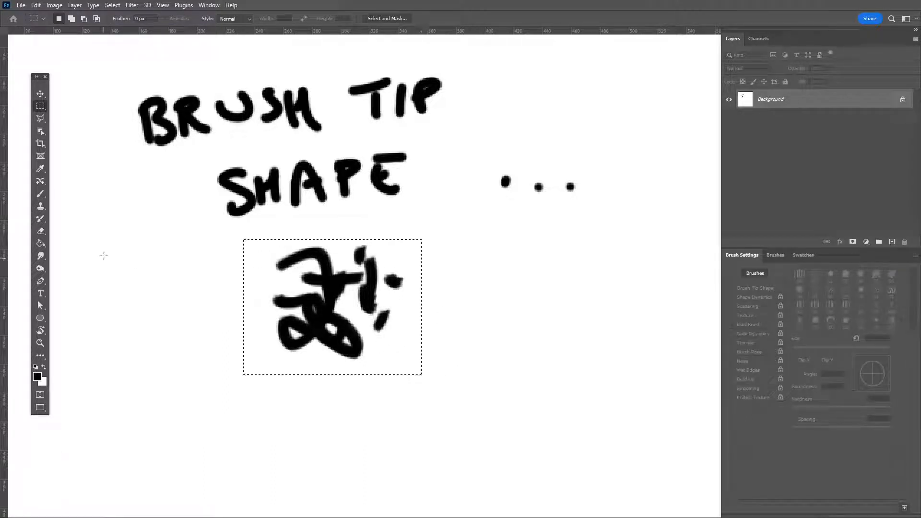
pyautogui.click(36, 5)
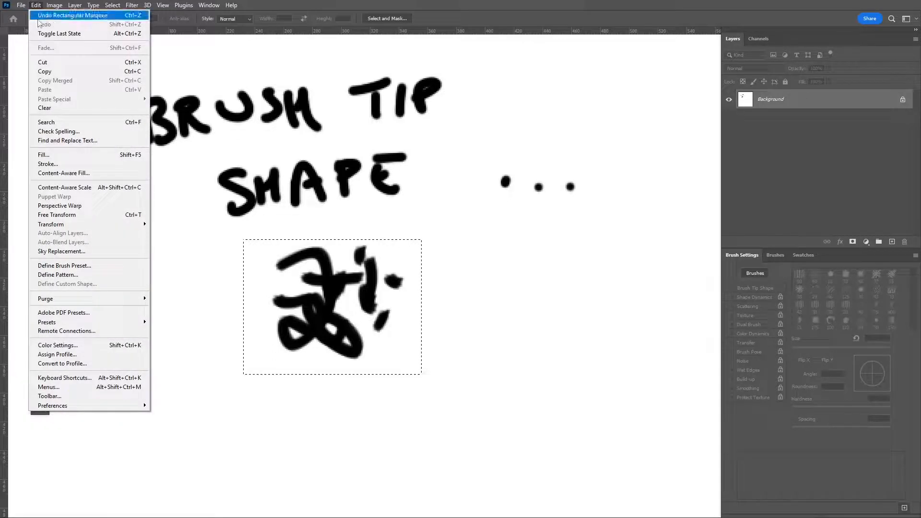
pyautogui.click(86, 266)
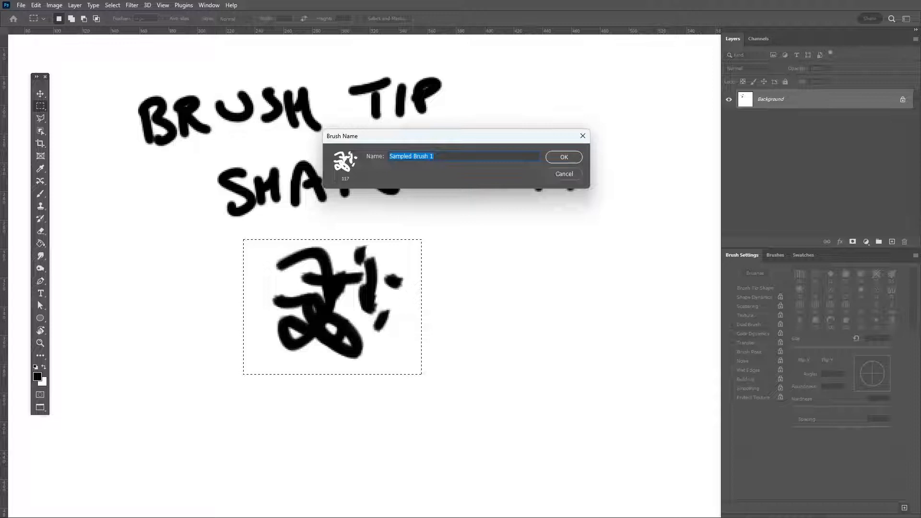
pyautogui.write('Squiggly Wiggly')
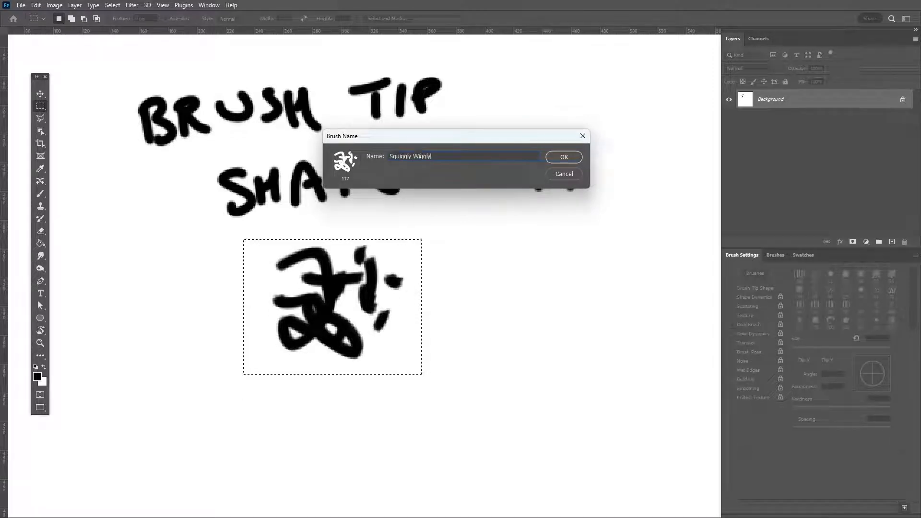
pyautogui.press('Return')
# - Deselect, stamp several copies with the Squiggly Wiggly brush at 117 px, and paint over all the squiggles in white
pyautogui.press('b')
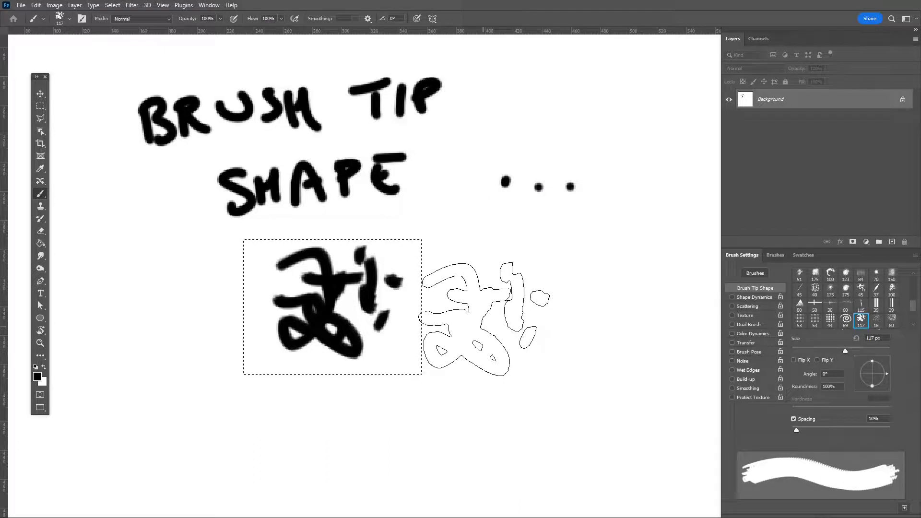
pyautogui.hotkey('ctrl', 'd')
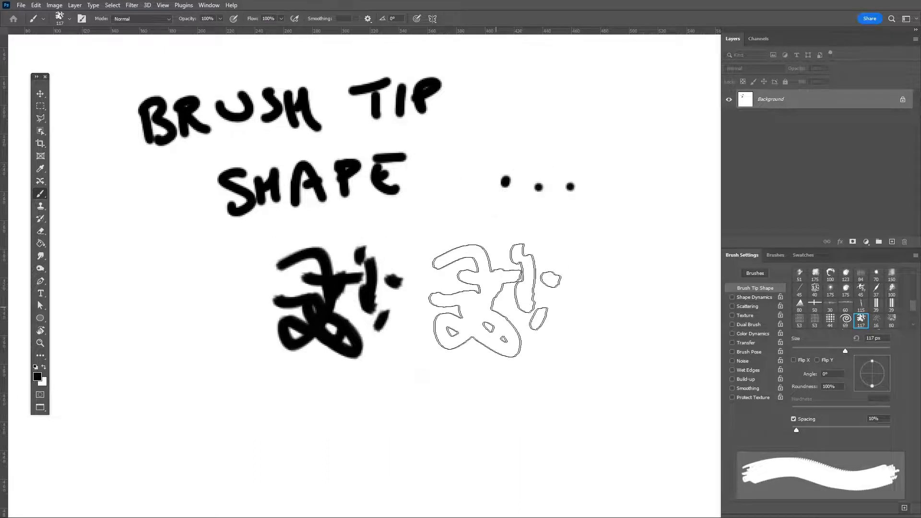
pyautogui.click(495, 301)
pyautogui.click(206, 307)
pyautogui.click(384, 424)
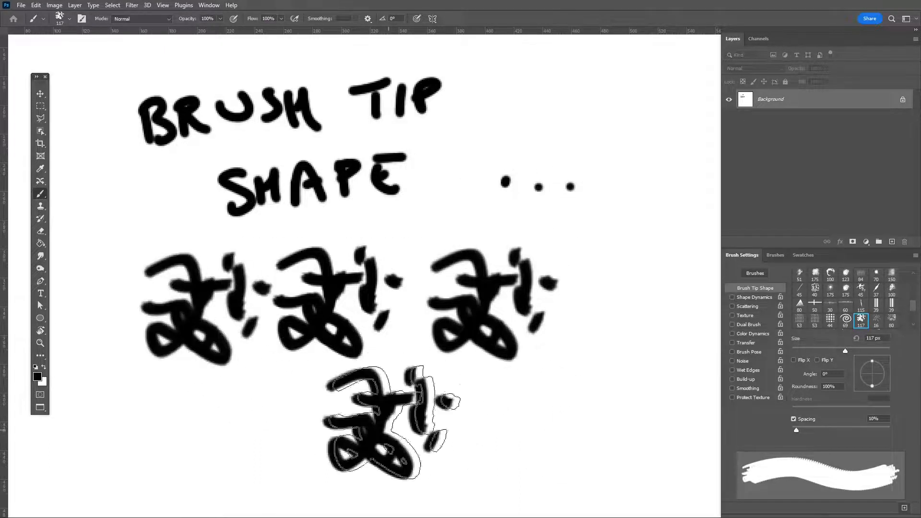
pyautogui.click(576, 391)
pyautogui.click(624, 291)
pyautogui.moveTo(615, 307)
pyautogui.mouseDown()
pyautogui.moveTo(485, 341)
pyautogui.moveTo(378, 347)
pyautogui.moveTo(165, 339)
pyautogui.moveTo(164, 298)
pyautogui.moveTo(257, 321)
pyautogui.moveTo(641, 288)
pyautogui.moveTo(504, 391)
pyautogui.moveTo(641, 377)
pyautogui.moveTo(510, 406)
pyautogui.mouseUp()
pyautogui.press('x')
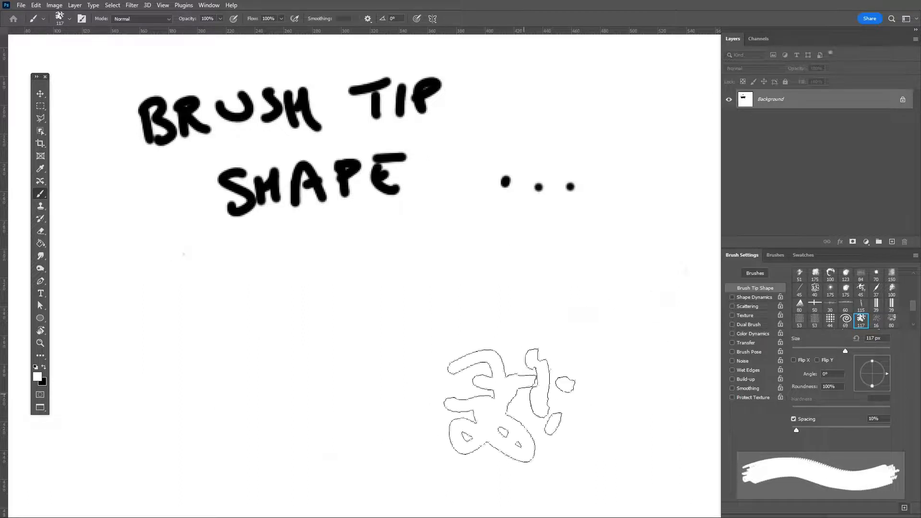
# - Stamp a row of three black squiggles below the lettering and cover them again with white
pyautogui.press('x')
pyautogui.click(319, 353)
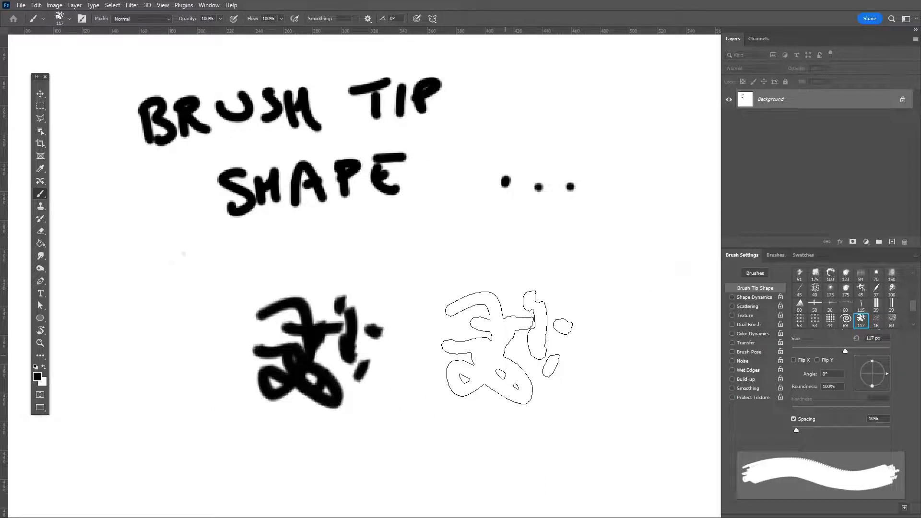
pyautogui.click(507, 348)
pyautogui.click(651, 345)
pyautogui.press('x')
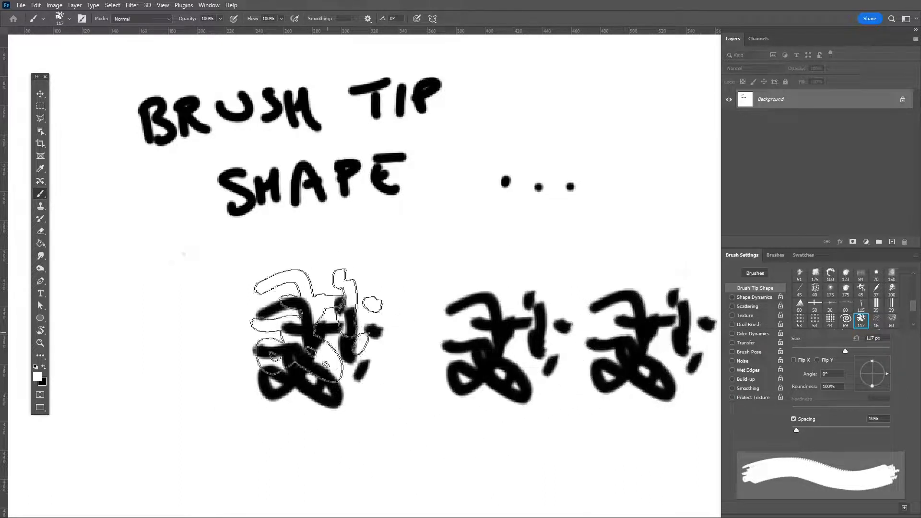
pyautogui.moveTo(317, 327)
pyautogui.mouseDown()
pyautogui.moveTo(540, 332)
pyautogui.moveTo(406, 375)
pyautogui.moveTo(618, 391)
pyautogui.mouseUp()
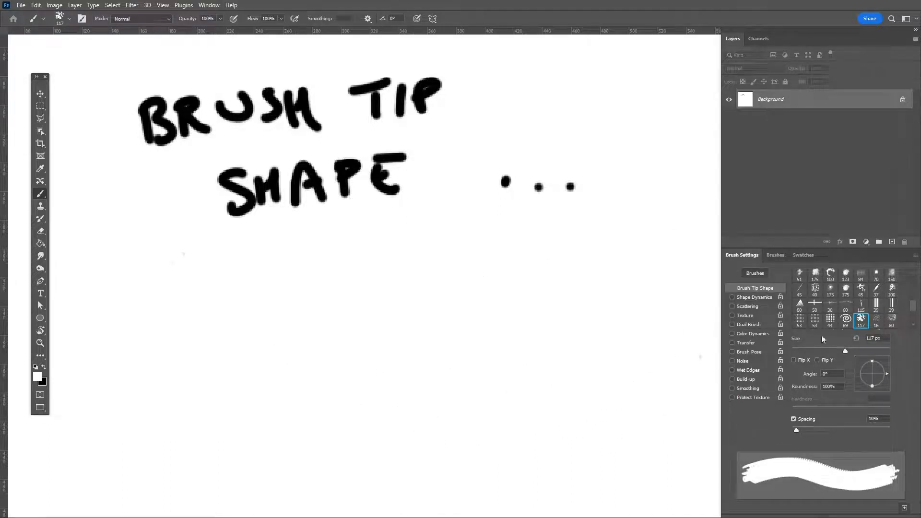
# - Stamp one black squiggle with Flip Y on and another beside it with both Flip X and Flip Y on
pyautogui.click(818, 359)
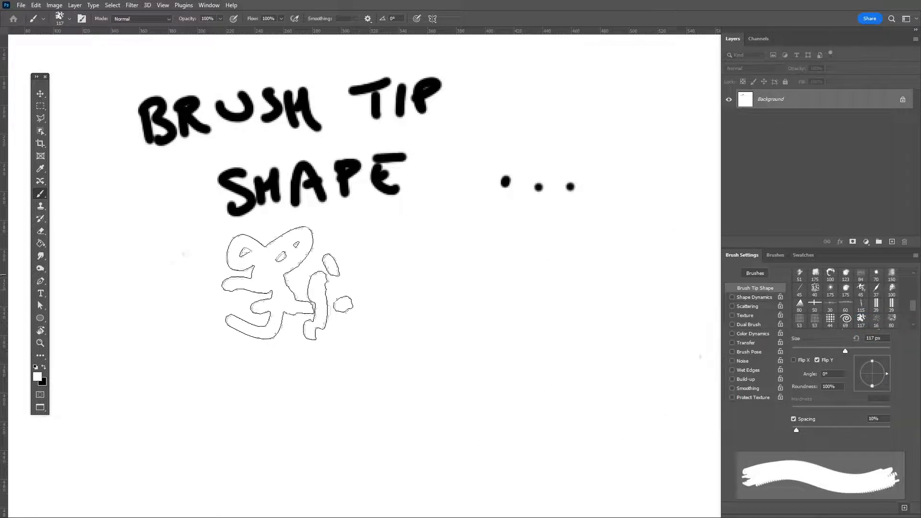
pyautogui.press('x')
pyautogui.click(320, 327)
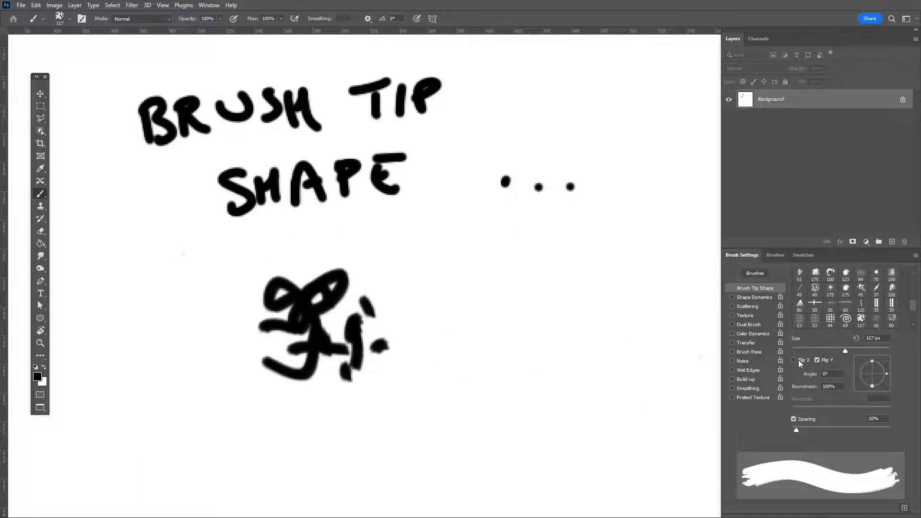
pyautogui.click(797, 361)
pyautogui.click(517, 310)
# - Turn off both flips, set the brush angle to -33°, and stamp three rotated squiggles
pyautogui.click(825, 361)
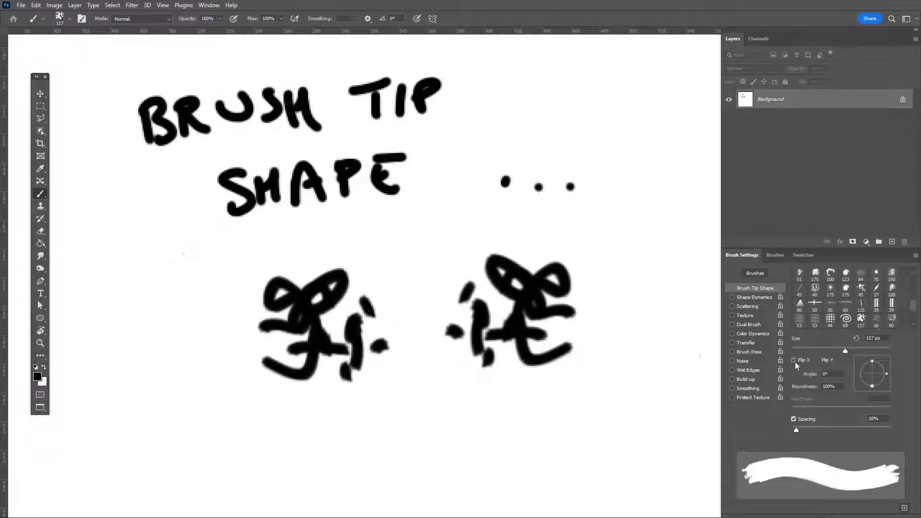
pyautogui.moveTo(887, 373); pyautogui.dragTo(885, 382)
pyautogui.click(133, 278)
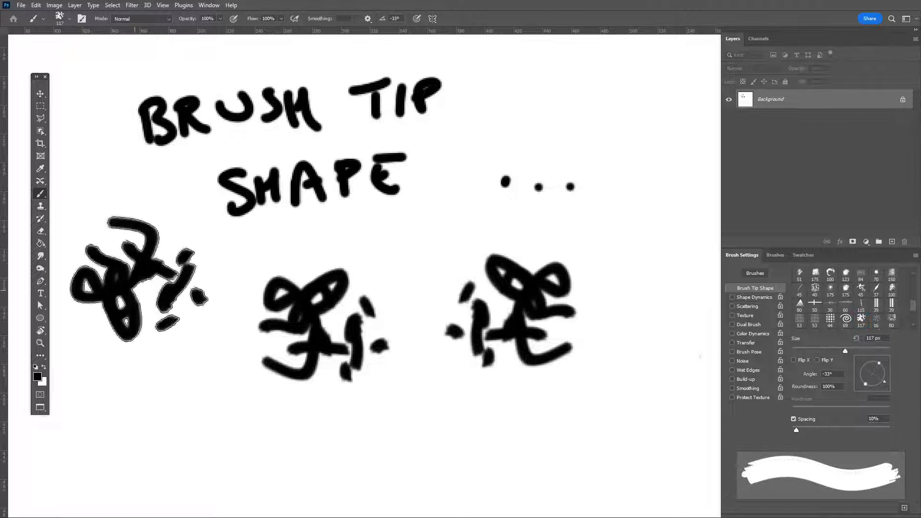
pyautogui.click(192, 378)
pyautogui.click(365, 439)
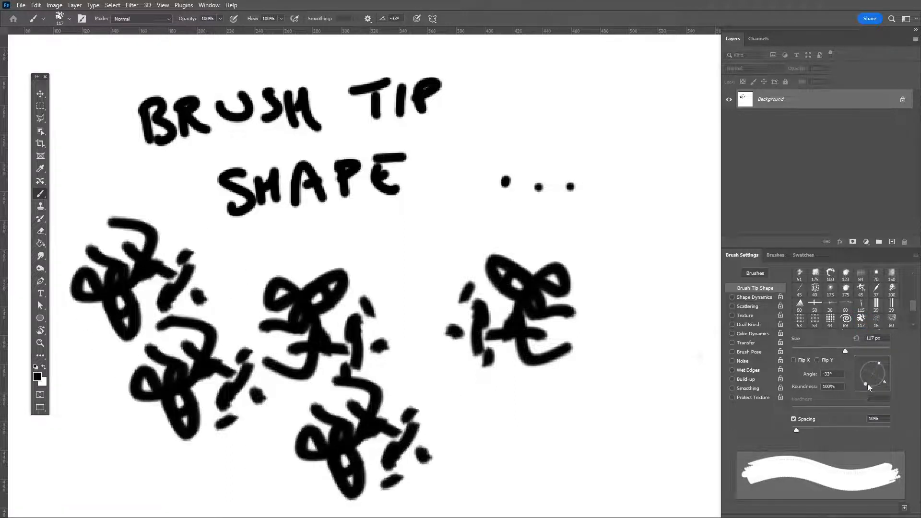
# - Set the brush roundness to 39% and paint a dense test stroke in the canvas's lower right
pyautogui.moveTo(868, 384); pyautogui.dragTo(871, 376)
pyautogui.moveTo(432, 379); pyautogui.dragTo(614, 430)
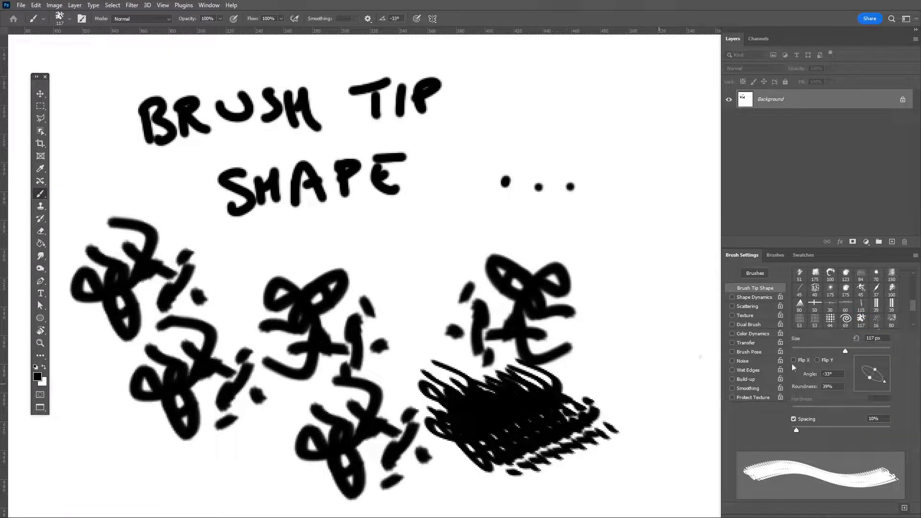
# - Set the brush angle to 51° and roundness to 100%, then make two test marks and undo them
pyautogui.moveTo(864, 378)
pyautogui.mouseDown()
pyautogui.moveTo(865, 390)
pyautogui.moveTo(889, 358)
pyautogui.mouseUp()
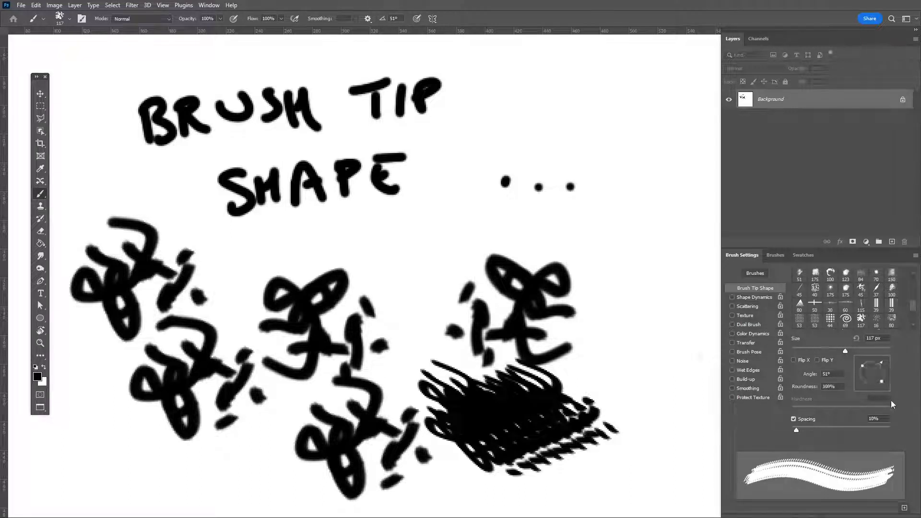
pyautogui.click(420, 209)
pyautogui.click(439, 331)
pyautogui.hotkey('ctrl', 'z')
pyautogui.hotkey('ctrl', 'z')
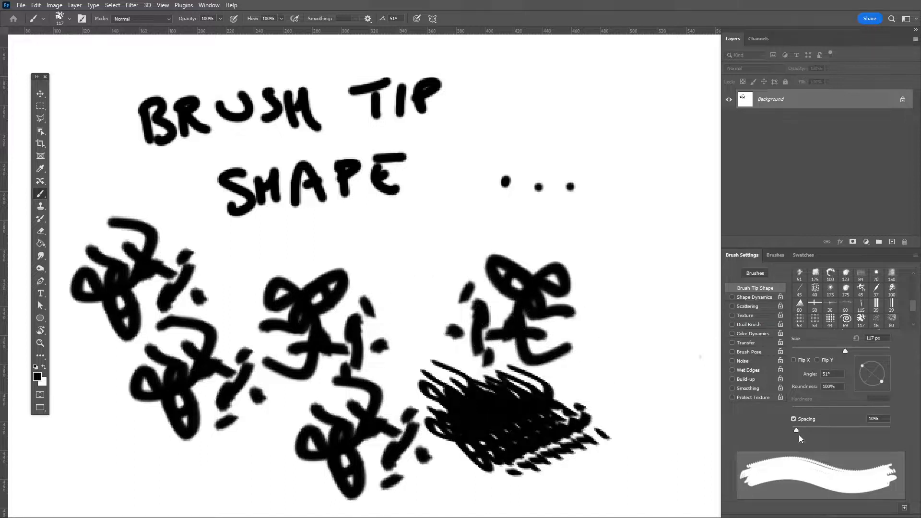
# - Set the brush spacing to 112% and paint over the squiggles below the lettering in white
pyautogui.moveTo(797, 430); pyautogui.dragTo(844, 430)
pyautogui.press('x')
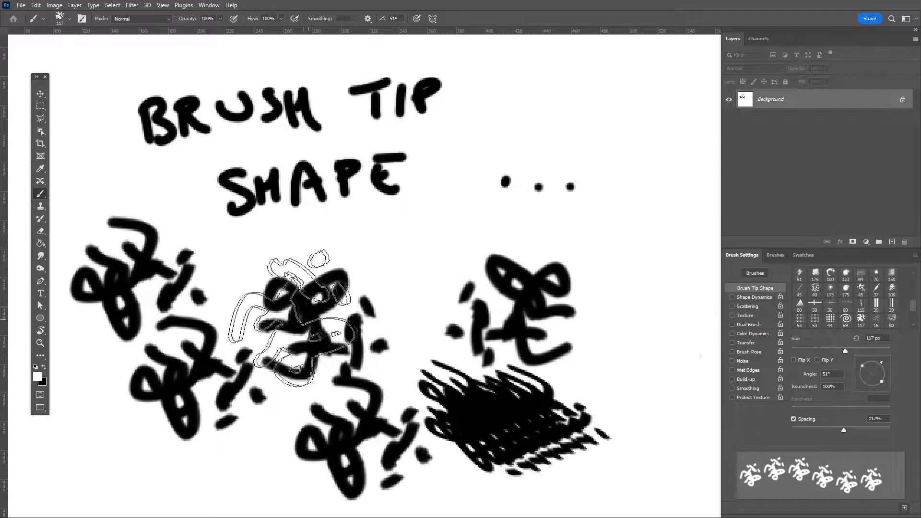
pyautogui.moveTo(292, 317)
pyautogui.mouseDown()
pyautogui.moveTo(181, 333)
pyautogui.moveTo(98, 257)
pyautogui.moveTo(247, 422)
pyautogui.moveTo(422, 421)
pyautogui.moveTo(226, 354)
pyautogui.moveTo(652, 411)
pyautogui.moveTo(132, 306)
pyautogui.moveTo(180, 321)
pyautogui.mouseUp()
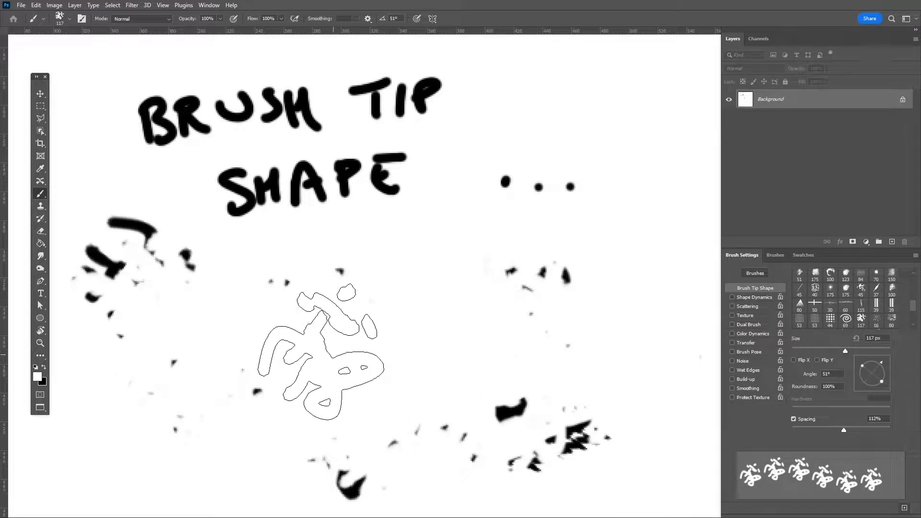
# - Reduce the brush size to 10 px and paint a small black ring near the canvas centre
pyautogui.press('[')
pyautogui.press('[')
pyautogui.press('[')
pyautogui.press('[')
pyautogui.press('[')
pyautogui.press('[')
pyautogui.press('[')
pyautogui.press('[')
pyautogui.press('[')
pyautogui.press('[')
pyautogui.press('[')
pyautogui.press('[')
pyautogui.press('[')
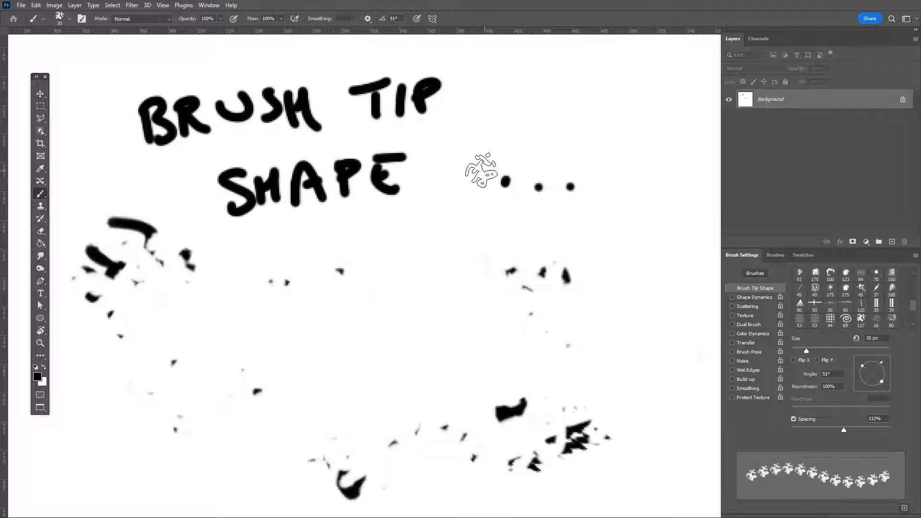
pyautogui.press('[')
pyautogui.moveTo(360, 308); pyautogui.dragTo(361, 338)
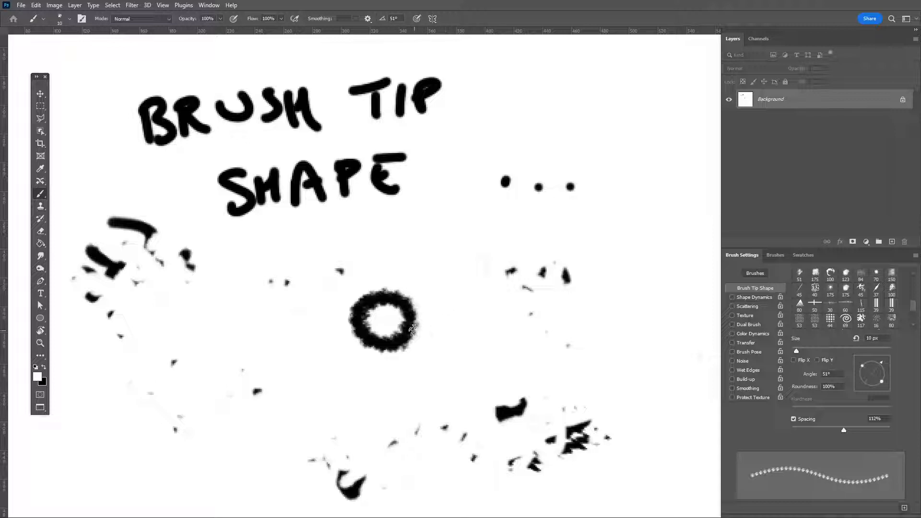
# - Select the ring with a rectangular marquee and define it as a brush preset named Circle
pyautogui.press('m')
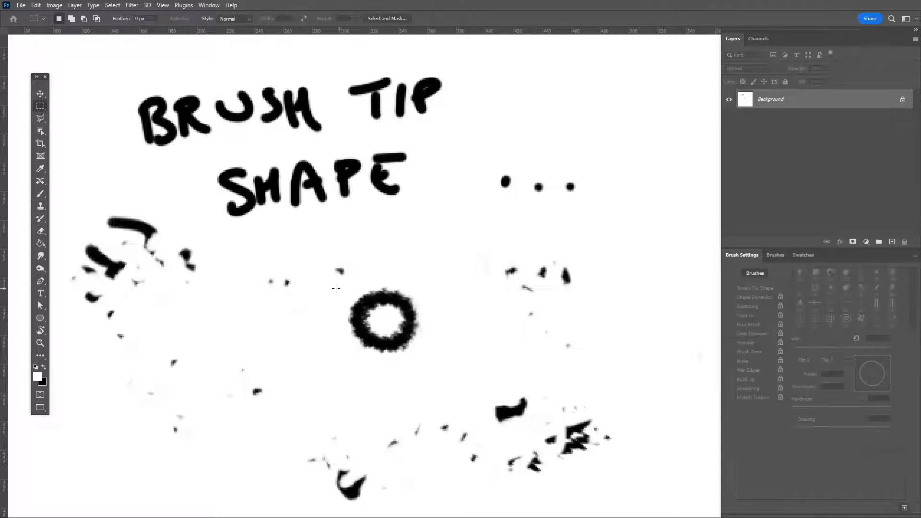
pyautogui.moveTo(334, 282)
pyautogui.mouseDown()
pyautogui.moveTo(432, 348)
pyautogui.moveTo(434, 367)
pyautogui.mouseUp()
pyautogui.click(36, 5)
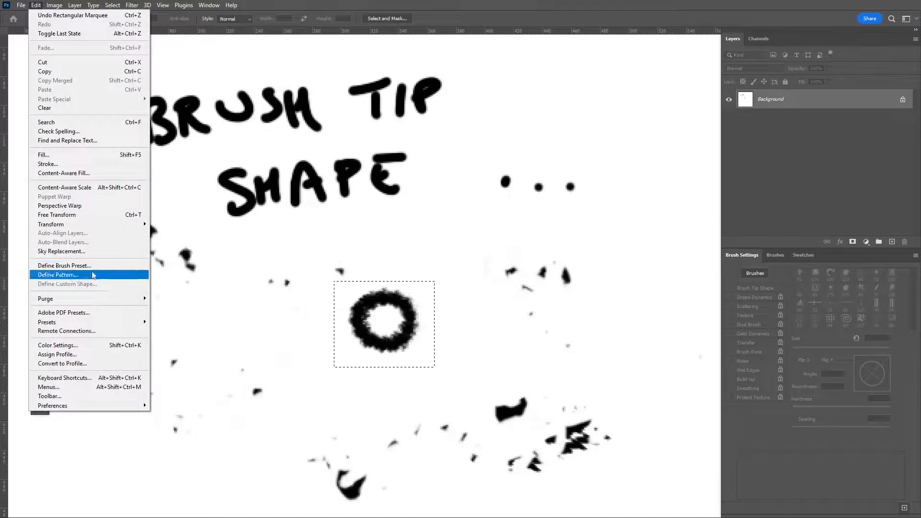
pyautogui.click(89, 266)
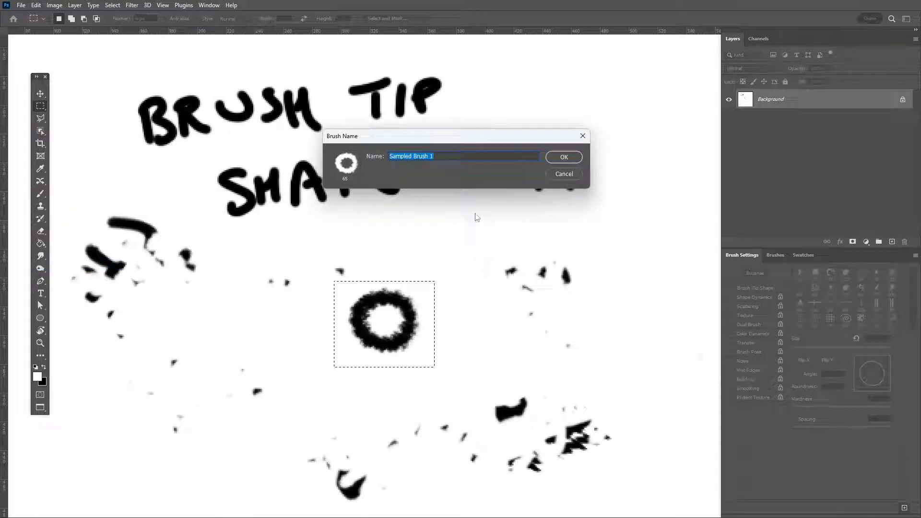
pyautogui.write('Circle')
pyautogui.press('Return')
# - Paint long black chains of rings with the Circle brush at about 91% spacing and 35 px size
pyautogui.press('b')
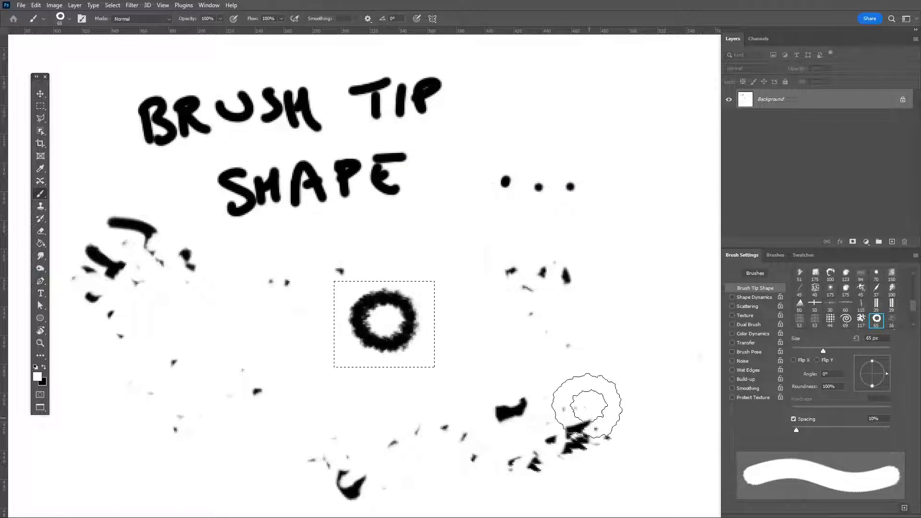
pyautogui.moveTo(815, 430); pyautogui.dragTo(840, 433)
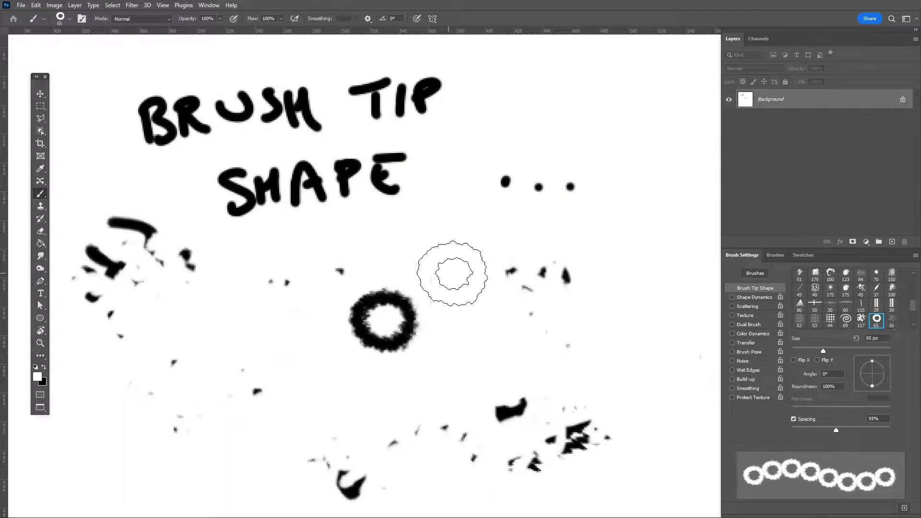
pyautogui.press('[')
pyautogui.press('[')
pyautogui.press('[')
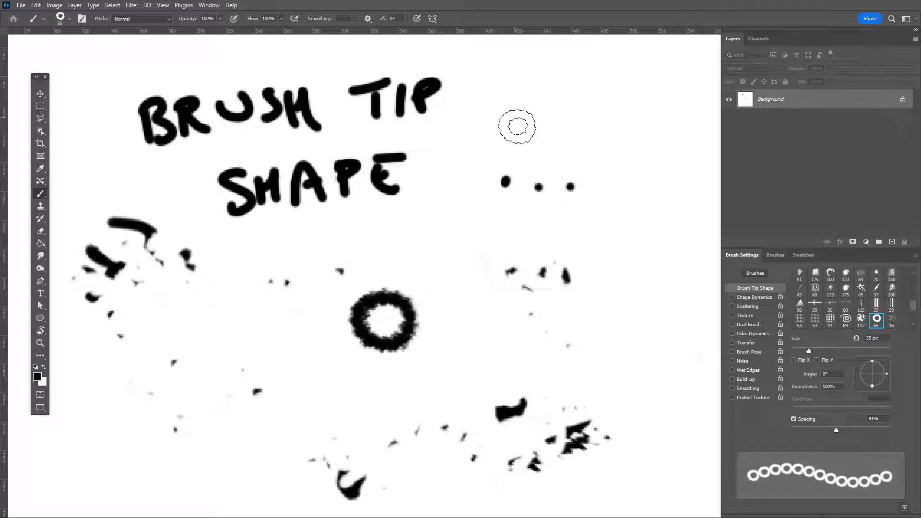
pyautogui.moveTo(522, 138)
pyautogui.mouseDown()
pyautogui.moveTo(527, 219)
pyautogui.moveTo(507, 286)
pyautogui.moveTo(446, 352)
pyautogui.moveTo(321, 388)
pyautogui.moveTo(233, 375)
pyautogui.moveTo(206, 326)
pyautogui.moveTo(296, 273)
pyautogui.moveTo(387, 253)
pyautogui.moveTo(464, 120)
pyautogui.moveTo(581, 131)
pyautogui.moveTo(599, 273)
pyautogui.moveTo(285, 482)
pyautogui.moveTo(164, 473)
pyautogui.moveTo(116, 441)
pyautogui.moveTo(94, 384)
pyautogui.moveTo(133, 294)
pyautogui.moveTo(116, 229)
pyautogui.moveTo(65, 150)
pyautogui.moveTo(129, 63)
pyautogui.mouseUp()
pyautogui.moveTo(663, 110)
pyautogui.mouseDown()
pyautogui.moveTo(680, 164)
pyautogui.moveTo(646, 303)
pyautogui.mouseUp()
# - Set the brush spacing to 73% and paint more ring chains on the right side of the canvas
pyautogui.moveTo(836, 430); pyautogui.dragTo(827, 430)
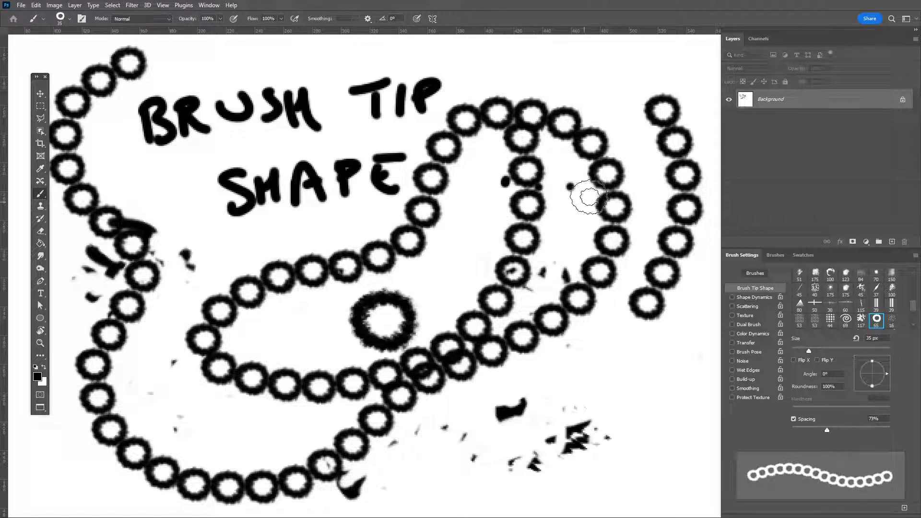
pyautogui.moveTo(619, 331)
pyautogui.mouseDown()
pyautogui.moveTo(621, 350)
pyautogui.moveTo(502, 428)
pyautogui.moveTo(582, 325)
pyautogui.moveTo(619, 167)
pyautogui.moveTo(496, 94)
pyautogui.moveTo(417, 354)
pyautogui.moveTo(407, 354)
pyautogui.mouseUp()
# - Clear the canvas centre with white strokes and draw a small black square with a vertical stem at 8 px
pyautogui.press('x')
pyautogui.moveTo(468, 310)
pyautogui.mouseDown()
pyautogui.moveTo(494, 270)
pyautogui.moveTo(508, 272)
pyautogui.moveTo(496, 277)
pyautogui.moveTo(532, 229)
pyautogui.moveTo(511, 183)
pyautogui.moveTo(518, 130)
pyautogui.moveTo(508, 94)
pyautogui.moveTo(468, 141)
pyautogui.moveTo(458, 126)
pyautogui.moveTo(358, 293)
pyautogui.moveTo(264, 274)
pyautogui.moveTo(261, 294)
pyautogui.moveTo(361, 263)
pyautogui.moveTo(306, 361)
pyautogui.moveTo(327, 383)
pyautogui.moveTo(335, 361)
pyautogui.moveTo(402, 296)
pyautogui.moveTo(393, 382)
pyautogui.moveTo(362, 414)
pyautogui.moveTo(399, 338)
pyautogui.moveTo(521, 336)
pyautogui.mouseUp()
pyautogui.press('x')
pyautogui.press('[')
pyautogui.press('[')
pyautogui.press('[')
pyautogui.press('[')
pyautogui.press('[')
pyautogui.press('[')
pyautogui.press('[')
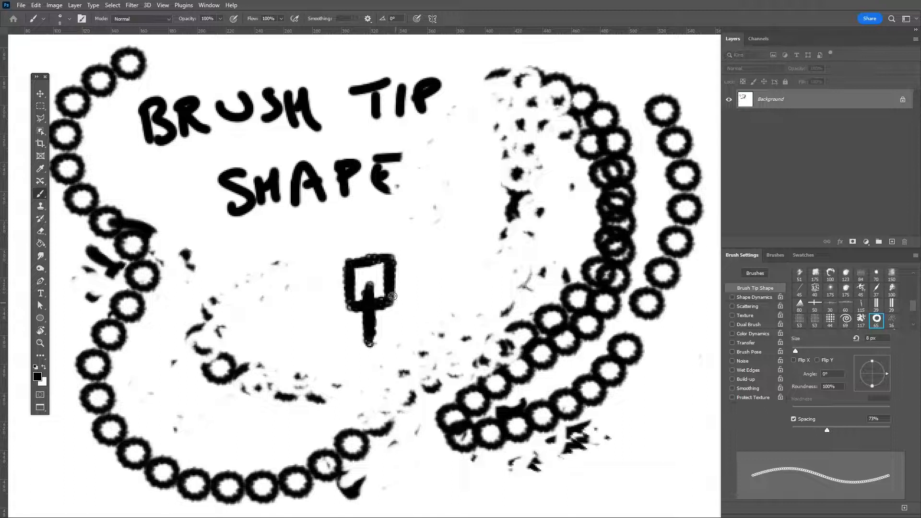
# - Select the square-and-stem drawing with a rectangular marquee and define it as a brush preset
pyautogui.press('m')
pyautogui.moveTo(333, 260)
pyautogui.mouseDown()
pyautogui.moveTo(426, 340)
pyautogui.moveTo(416, 354)
pyautogui.mouseUp()
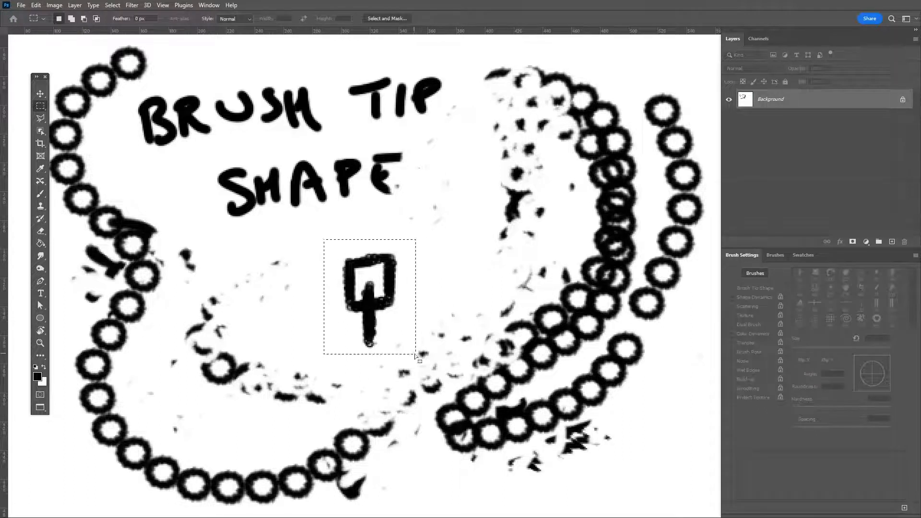
pyautogui.click(40, 4)
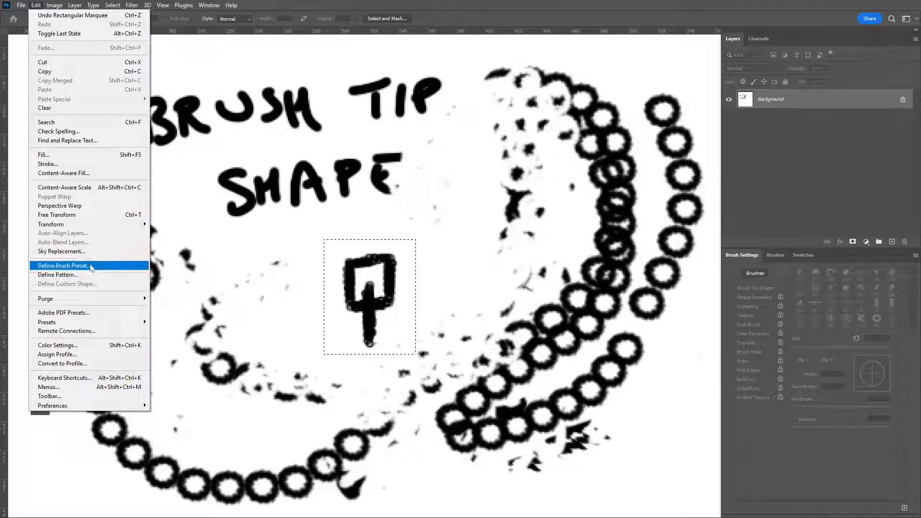
pyautogui.click(72, 265)
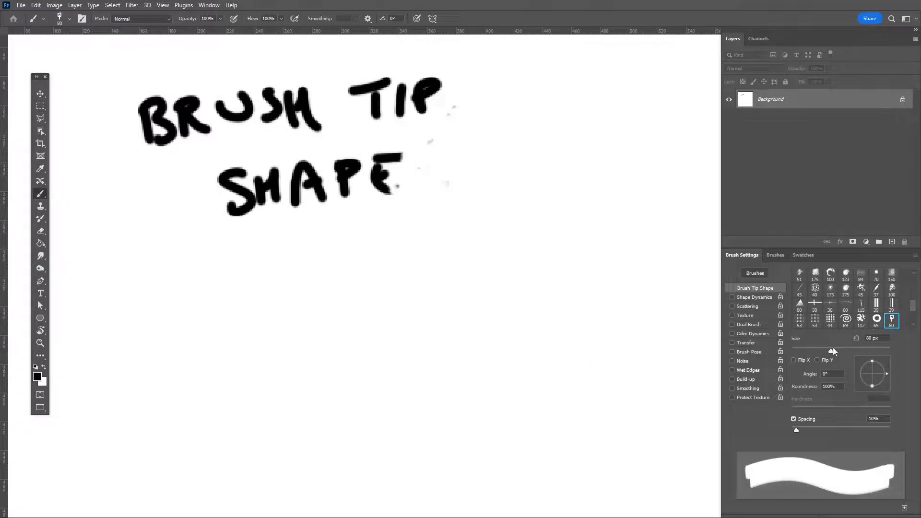
# - Set the square-and-stem brush to 41 px, rotate its tip angle to 94° and set its spacing to 94%
pyautogui.moveTo(832, 351); pyautogui.dragTo(812, 351)
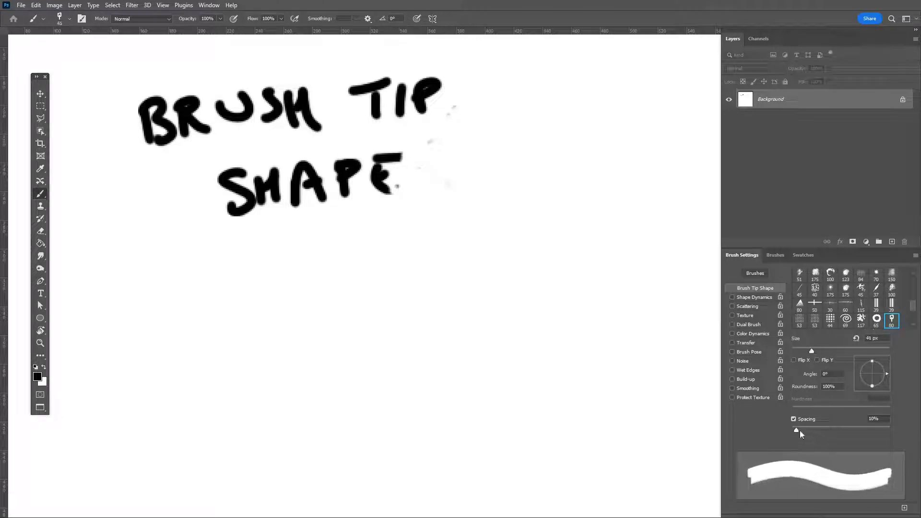
pyautogui.moveTo(799, 431); pyautogui.dragTo(822, 430)
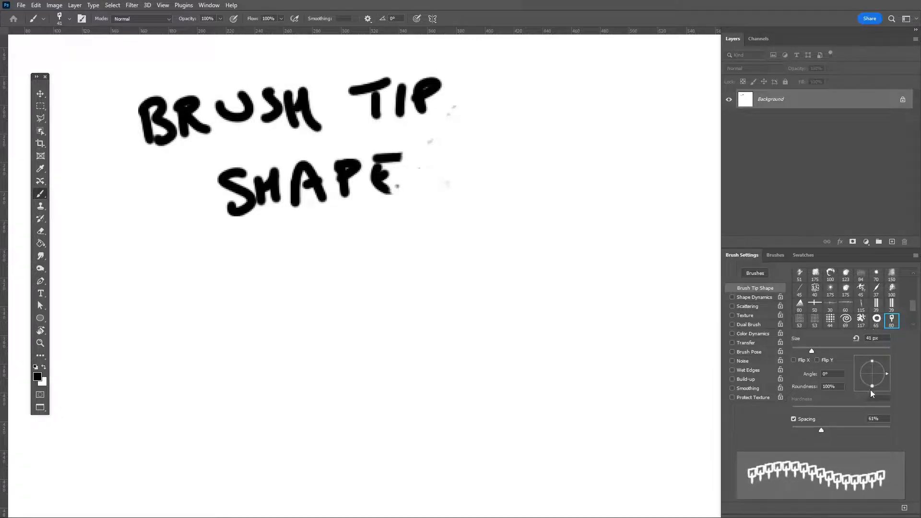
pyautogui.moveTo(872, 393); pyautogui.dragTo(871, 361)
pyautogui.moveTo(822, 430); pyautogui.dragTo(837, 431)
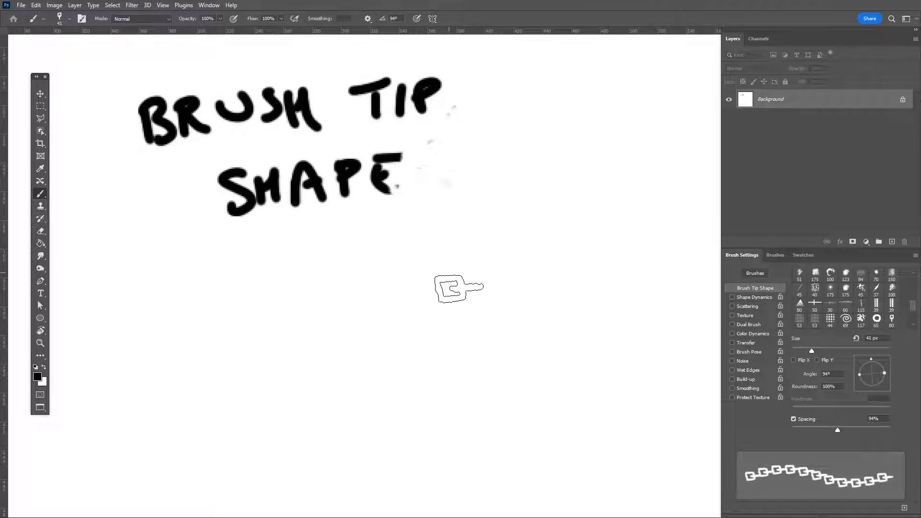
# - Paint black test chains with the new brush in the empty area below the Brush Tip Shape title
pyautogui.moveTo(499, 306)
pyautogui.mouseDown()
pyautogui.moveTo(309, 330)
pyautogui.moveTo(209, 354)
pyautogui.mouseUp()
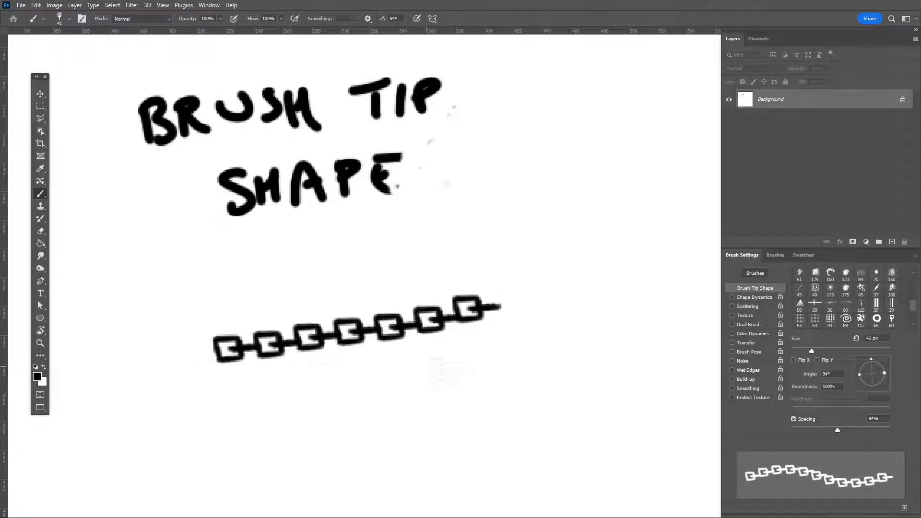
pyautogui.moveTo(535, 374); pyautogui.dragTo(216, 441)
pyautogui.moveTo(562, 281)
pyautogui.mouseDown()
pyautogui.moveTo(602, 215)
pyautogui.moveTo(545, 163)
pyautogui.moveTo(414, 289)
pyautogui.moveTo(223, 324)
pyautogui.moveTo(266, 429)
pyautogui.moveTo(488, 343)
pyautogui.moveTo(435, 362)
pyautogui.moveTo(565, 362)
pyautogui.moveTo(597, 414)
pyautogui.moveTo(547, 385)
pyautogui.moveTo(554, 363)
pyautogui.moveTo(507, 439)
pyautogui.moveTo(311, 330)
pyautogui.moveTo(561, 247)
pyautogui.moveTo(527, 273)
pyautogui.moveTo(541, 306)
pyautogui.moveTo(478, 355)
pyautogui.moveTo(308, 342)
pyautogui.moveTo(209, 363)
pyautogui.moveTo(149, 332)
pyautogui.moveTo(99, 272)
pyautogui.moveTo(110, 349)
pyautogui.moveTo(197, 417)
pyautogui.moveTo(533, 424)
pyautogui.mouseUp()
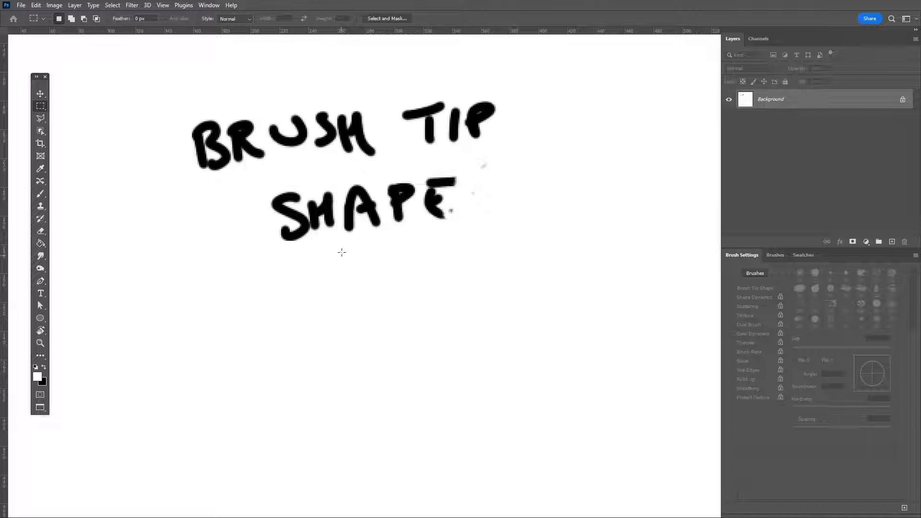
# - Enable Shape Dynamics for the chain brush and set the Angle Jitter control to Direction
pyautogui.press('b')
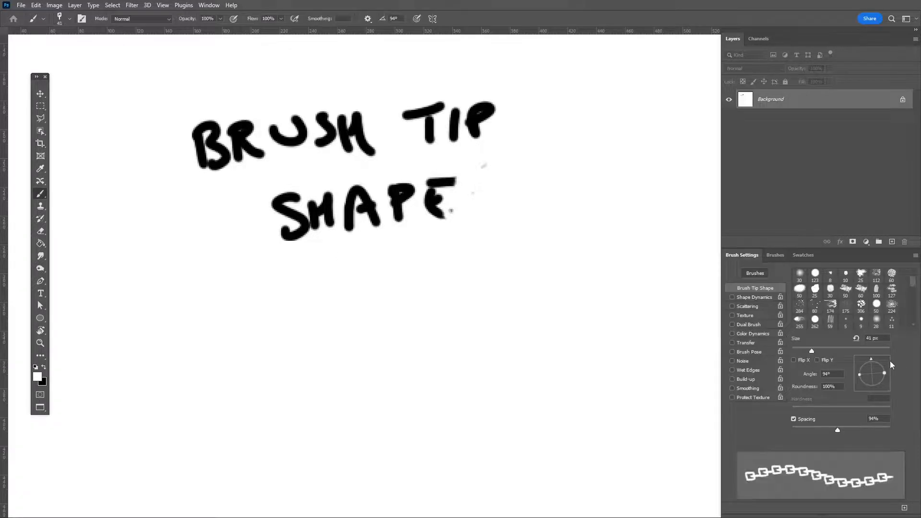
pyautogui.click(746, 297)
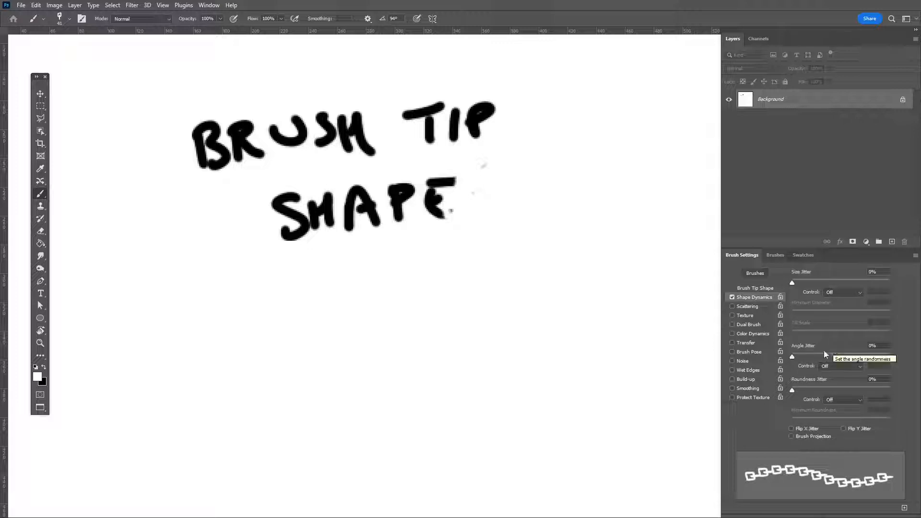
pyautogui.click(833, 366)
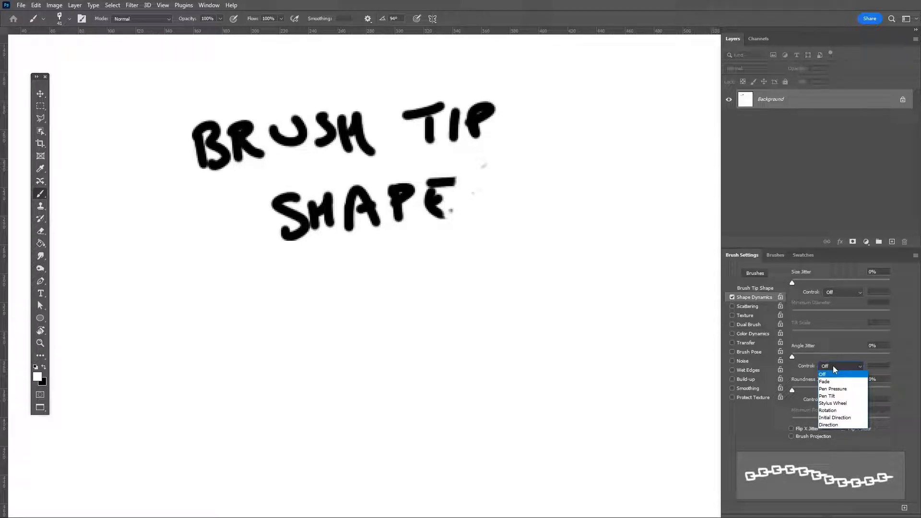
pyautogui.click(841, 425)
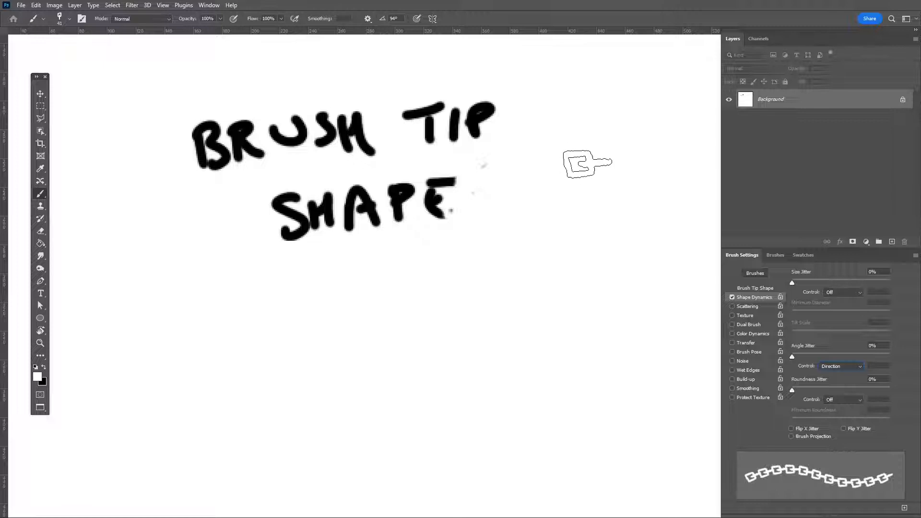
# - Paint long winding black chains around the title, fill the canvas centre densely with links and stroke over it in white
pyautogui.moveTo(582, 202)
pyautogui.mouseDown()
pyautogui.moveTo(565, 271)
pyautogui.moveTo(520, 322)
pyautogui.moveTo(426, 374)
pyautogui.moveTo(347, 372)
pyautogui.moveTo(289, 346)
pyautogui.moveTo(218, 336)
pyautogui.moveTo(216, 428)
pyautogui.moveTo(355, 465)
pyautogui.moveTo(524, 445)
pyautogui.moveTo(622, 374)
pyautogui.moveTo(641, 237)
pyautogui.moveTo(599, 153)
pyautogui.moveTo(554, 154)
pyautogui.moveTo(521, 230)
pyautogui.moveTo(409, 312)
pyautogui.moveTo(279, 314)
pyautogui.moveTo(190, 293)
pyautogui.moveTo(135, 346)
pyautogui.moveTo(130, 441)
pyautogui.moveTo(73, 402)
pyautogui.moveTo(79, 264)
pyautogui.moveTo(37, 156)
pyautogui.moveTo(74, 125)
pyautogui.moveTo(159, 79)
pyautogui.moveTo(423, 60)
pyautogui.moveTo(555, 75)
pyautogui.moveTo(658, 124)
pyautogui.moveTo(689, 182)
pyautogui.moveTo(680, 286)
pyautogui.moveTo(648, 420)
pyautogui.moveTo(607, 456)
pyautogui.moveTo(456, 481)
pyautogui.moveTo(256, 487)
pyautogui.moveTo(184, 505)
pyautogui.mouseUp()
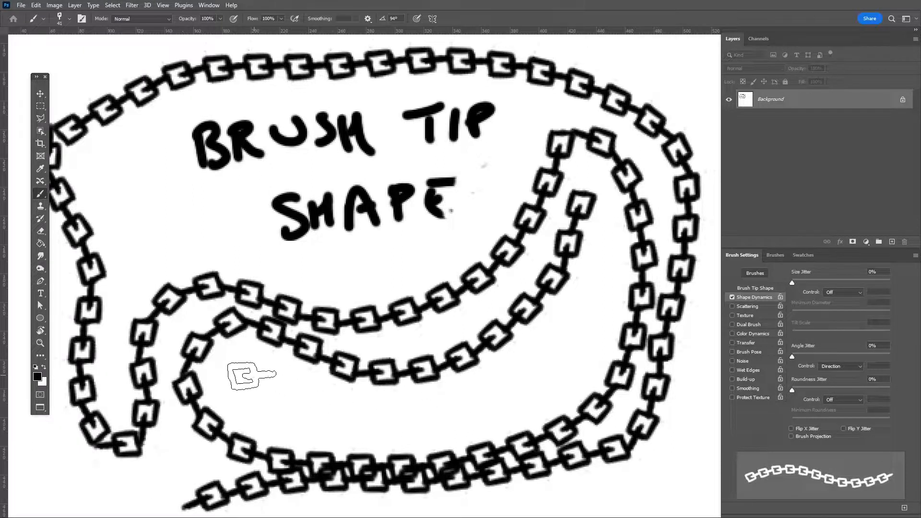
pyautogui.moveTo(245, 372)
pyautogui.mouseDown()
pyautogui.moveTo(404, 414)
pyautogui.moveTo(582, 358)
pyautogui.mouseUp()
pyautogui.moveTo(124, 265)
pyautogui.mouseDown()
pyautogui.moveTo(284, 253)
pyautogui.moveTo(506, 164)
pyautogui.mouseUp()
pyautogui.moveTo(692, 103)
pyautogui.mouseDown()
pyautogui.moveTo(664, 62)
pyautogui.moveTo(305, 45)
pyautogui.moveTo(150, 148)
pyautogui.moveTo(171, 312)
pyautogui.moveTo(268, 422)
pyautogui.moveTo(576, 420)
pyautogui.mouseUp()
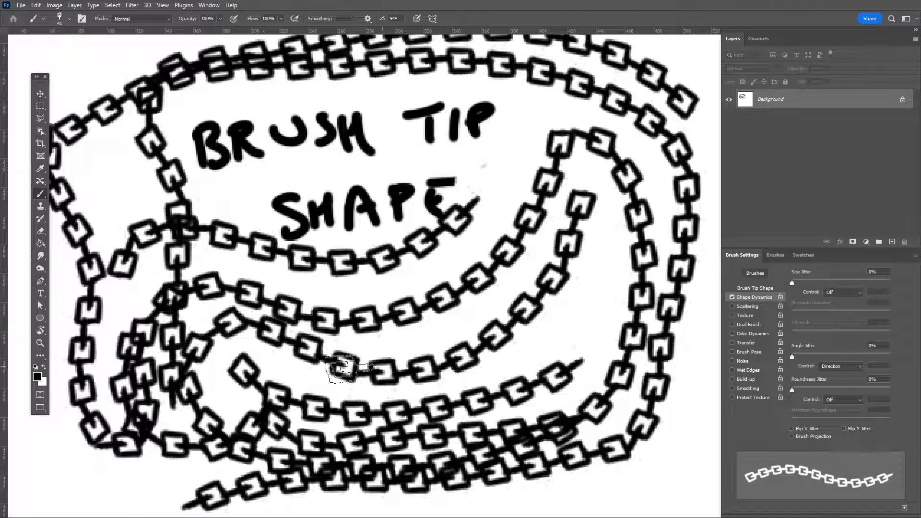
pyautogui.moveTo(163, 379)
pyautogui.mouseDown()
pyautogui.moveTo(597, 267)
pyautogui.moveTo(597, 257)
pyautogui.moveTo(475, 380)
pyautogui.moveTo(331, 374)
pyautogui.moveTo(303, 388)
pyautogui.moveTo(499, 336)
pyautogui.moveTo(429, 380)
pyautogui.moveTo(353, 331)
pyautogui.mouseUp()
pyautogui.press('x')
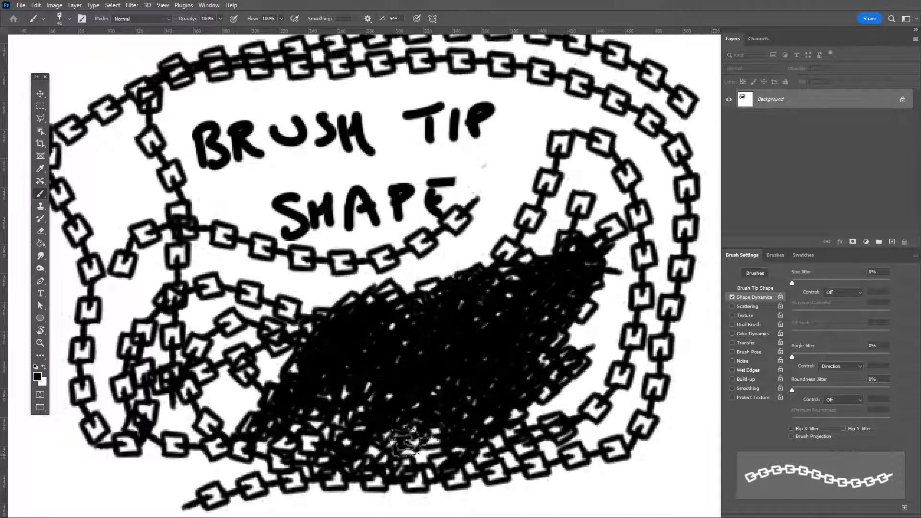
pyautogui.moveTo(288, 397); pyautogui.dragTo(588, 353)
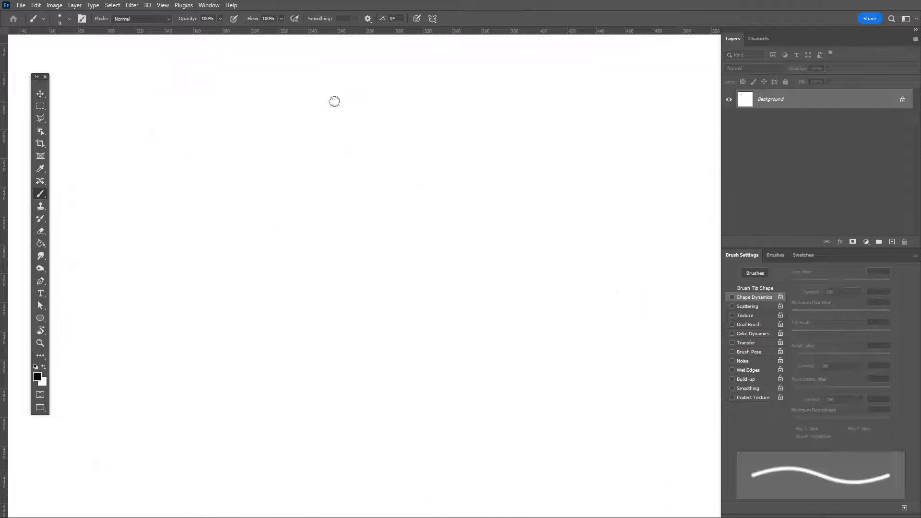
# - Handwrite the title Shape Dynamics in black with a soft round brush and set the Size Jitter control to Pen Pressure
pyautogui.moveTo(163, 91)
pyautogui.mouseDown()
pyautogui.moveTo(578, 86)
pyautogui.moveTo(663, 96)
pyautogui.mouseUp()
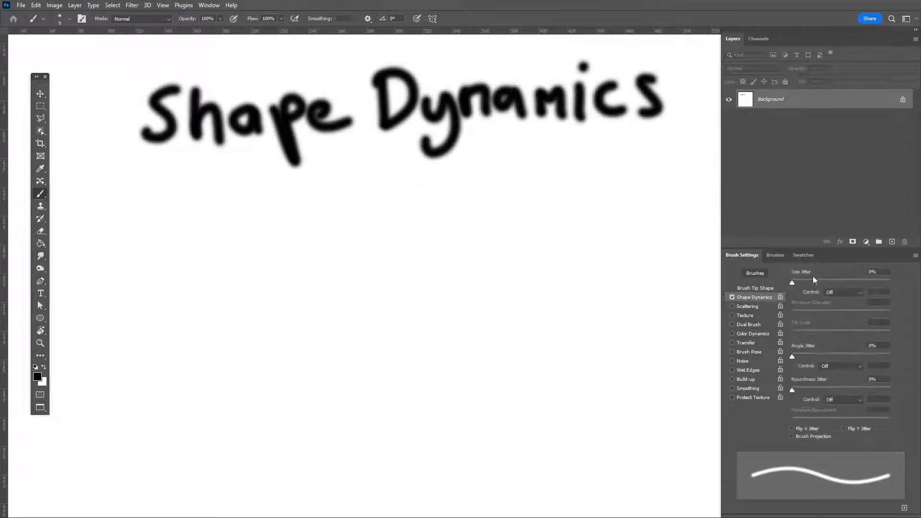
pyautogui.click(832, 295)
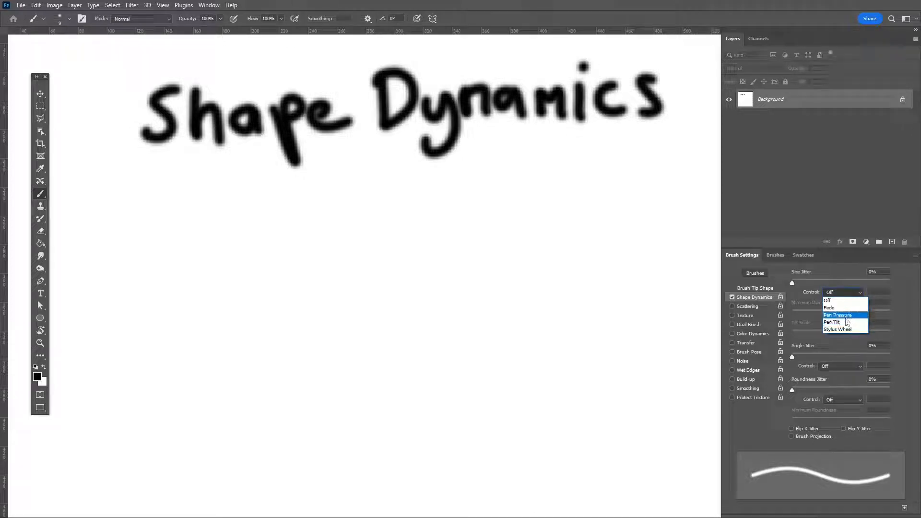
pyautogui.click(846, 316)
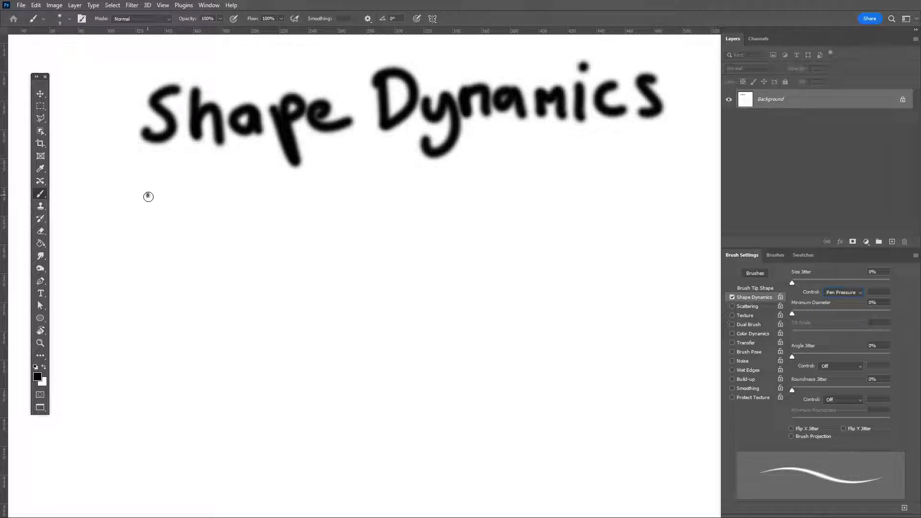
# - Paint a thin pressure-varied stroke below the title, then enlarge the soft brush and paint a thicker tapered curve
pyautogui.moveTo(165, 238)
pyautogui.mouseDown()
pyautogui.moveTo(271, 292)
pyautogui.moveTo(385, 329)
pyautogui.moveTo(412, 328)
pyautogui.moveTo(458, 299)
pyautogui.mouseUp()
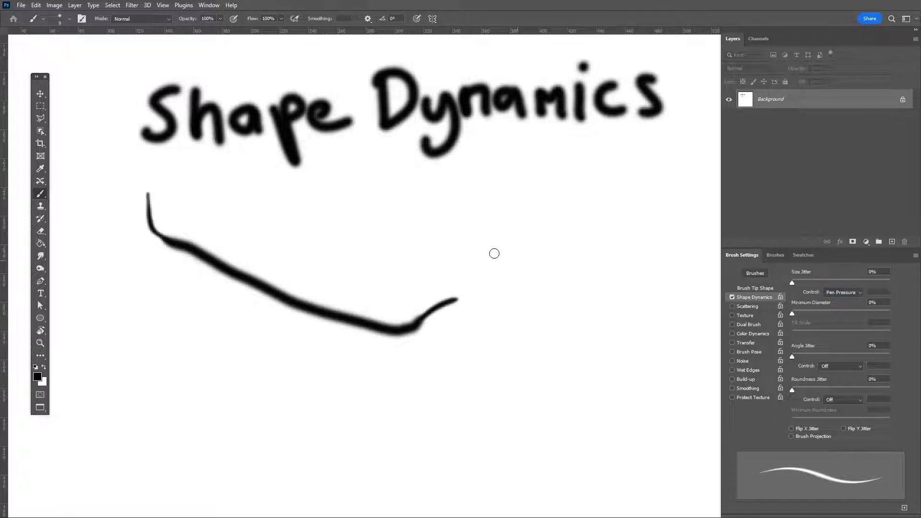
pyautogui.press(']')
pyautogui.press(']')
pyautogui.moveTo(566, 229)
pyautogui.mouseDown()
pyautogui.moveTo(550, 282)
pyautogui.moveTo(514, 338)
pyautogui.moveTo(373, 396)
pyautogui.moveTo(226, 403)
pyautogui.moveTo(166, 338)
pyautogui.moveTo(190, 313)
pyautogui.mouseUp()
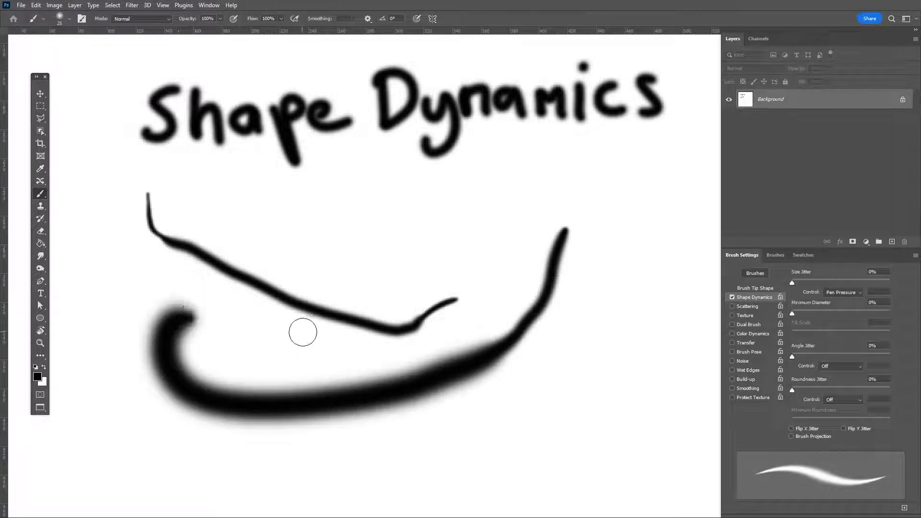
# - Harden the brush edge and paint a dot and thick black pressure strokes, with broad white strokes across them
pyautogui.hotkey('shift', ']')
pyautogui.hotkey('shift', ']')
pyautogui.click(569, 183)
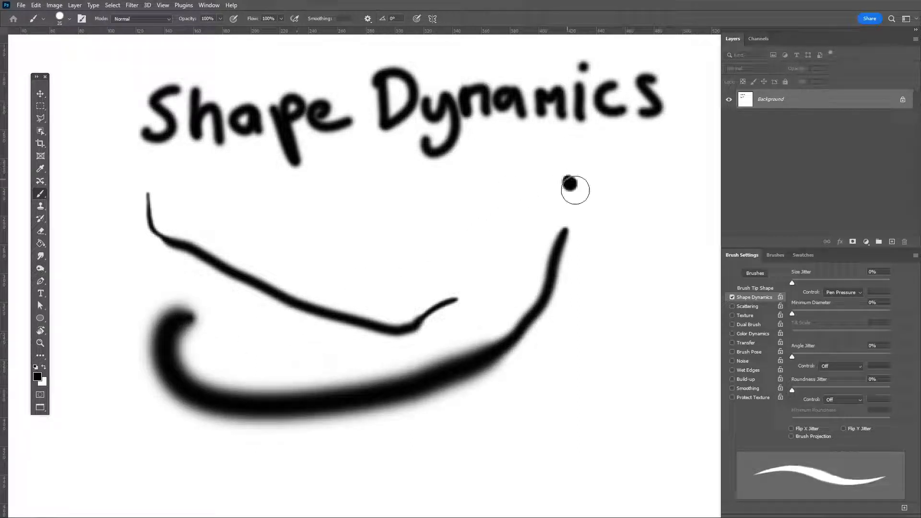
pyautogui.moveTo(575, 190)
pyautogui.mouseDown()
pyautogui.moveTo(605, 239)
pyautogui.moveTo(613, 297)
pyautogui.moveTo(600, 330)
pyautogui.moveTo(549, 365)
pyautogui.moveTo(458, 405)
pyautogui.moveTo(293, 421)
pyautogui.moveTo(165, 376)
pyautogui.moveTo(155, 287)
pyautogui.moveTo(198, 248)
pyautogui.moveTo(257, 235)
pyautogui.moveTo(362, 249)
pyautogui.moveTo(419, 244)
pyautogui.moveTo(417, 220)
pyautogui.moveTo(375, 204)
pyautogui.moveTo(352, 211)
pyautogui.moveTo(353, 231)
pyautogui.moveTo(377, 263)
pyautogui.moveTo(475, 268)
pyautogui.moveTo(500, 223)
pyautogui.moveTo(481, 187)
pyautogui.moveTo(552, 246)
pyautogui.moveTo(600, 351)
pyautogui.moveTo(555, 473)
pyautogui.moveTo(255, 435)
pyautogui.moveTo(160, 288)
pyautogui.moveTo(180, 289)
pyautogui.moveTo(178, 398)
pyautogui.moveTo(266, 413)
pyautogui.moveTo(472, 361)
pyautogui.moveTo(554, 365)
pyautogui.moveTo(499, 268)
pyautogui.moveTo(354, 283)
pyautogui.moveTo(191, 324)
pyautogui.moveTo(163, 190)
pyautogui.moveTo(233, 239)
pyautogui.moveTo(476, 258)
pyautogui.moveTo(210, 263)
pyautogui.moveTo(152, 179)
pyautogui.moveTo(163, 226)
pyautogui.moveTo(136, 347)
pyautogui.moveTo(273, 336)
pyautogui.moveTo(621, 279)
pyautogui.mouseUp()
pyautogui.press('x')
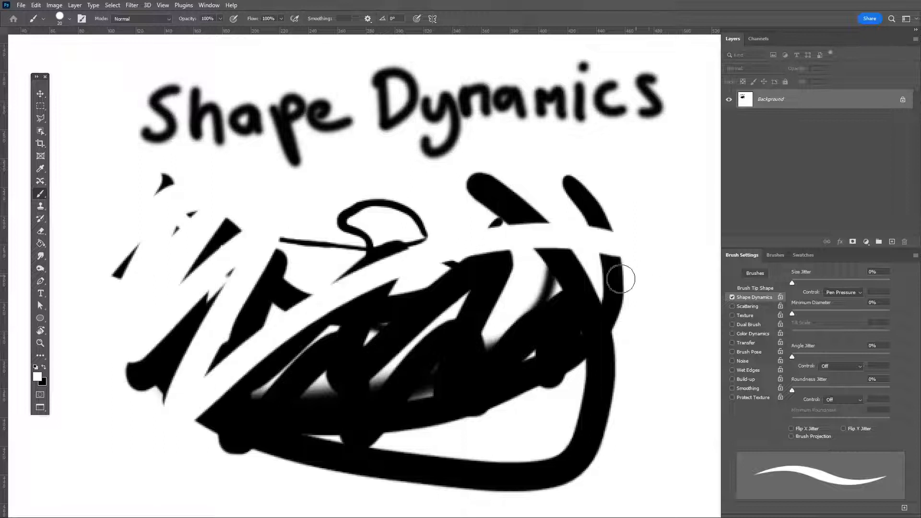
# - Paint black strokes with the hard brush over the white gaps in the middle of the scribble
pyautogui.press('x')
pyautogui.moveTo(386, 277)
pyautogui.mouseDown()
pyautogui.moveTo(336, 356)
pyautogui.moveTo(369, 314)
pyautogui.moveTo(325, 398)
pyautogui.mouseUp()
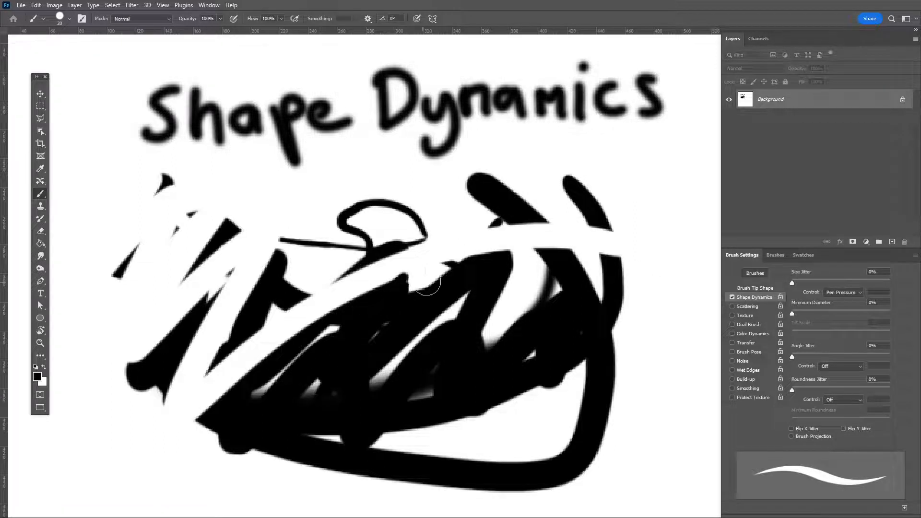
pyautogui.moveTo(376, 331); pyautogui.dragTo(426, 283)
# - Hatch the black scribble with thin white diagonal strokes rising to the right, from its centre to the lower-right curve
pyautogui.press('x')
pyautogui.moveTo(286, 441); pyautogui.dragTo(408, 284)
pyautogui.moveTo(315, 407)
pyautogui.mouseDown()
pyautogui.moveTo(394, 310)
pyautogui.moveTo(424, 301)
pyautogui.mouseUp()
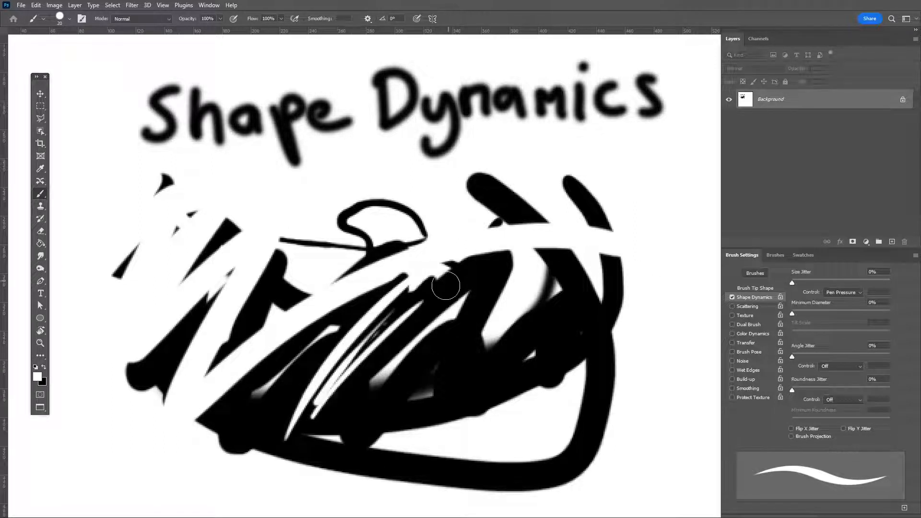
pyautogui.moveTo(306, 442)
pyautogui.mouseDown()
pyautogui.moveTo(444, 310)
pyautogui.moveTo(447, 333)
pyautogui.mouseUp()
pyautogui.moveTo(355, 434); pyautogui.dragTo(485, 326)
pyautogui.moveTo(415, 401); pyautogui.dragTo(482, 340)
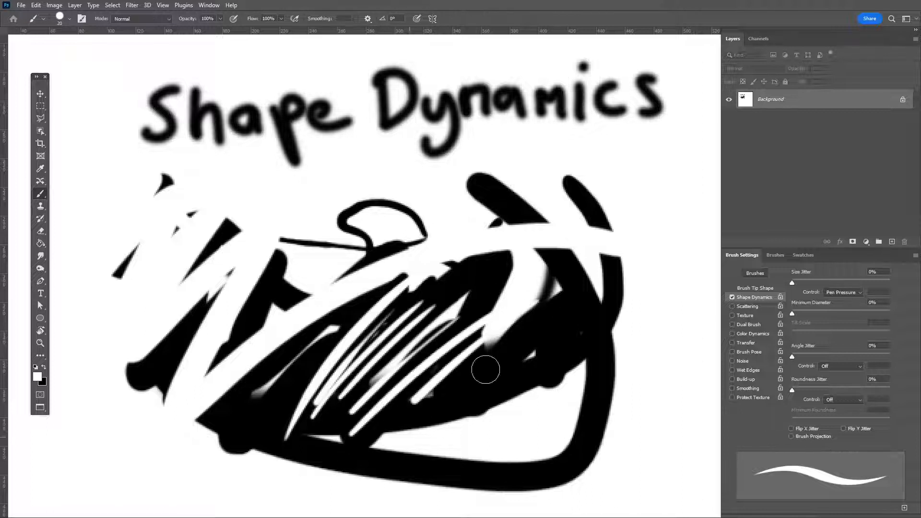
pyautogui.moveTo(436, 413); pyautogui.dragTo(589, 298)
pyautogui.moveTo(463, 418)
pyautogui.mouseDown()
pyautogui.moveTo(610, 304)
pyautogui.moveTo(619, 321)
pyautogui.mouseUp()
pyautogui.moveTo(533, 408)
pyautogui.mouseDown()
pyautogui.moveTo(616, 354)
pyautogui.moveTo(624, 368)
pyautogui.mouseUp()
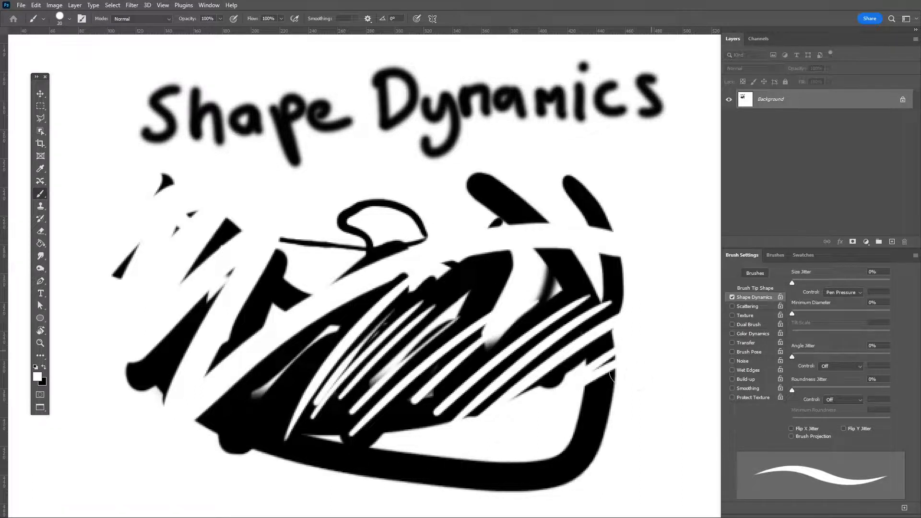
pyautogui.moveTo(580, 414); pyautogui.dragTo(617, 379)
pyautogui.moveTo(569, 447); pyautogui.dragTo(613, 407)
pyautogui.moveTo(540, 477)
pyautogui.mouseDown()
pyautogui.moveTo(607, 427)
pyautogui.moveTo(603, 439)
pyautogui.mouseUp()
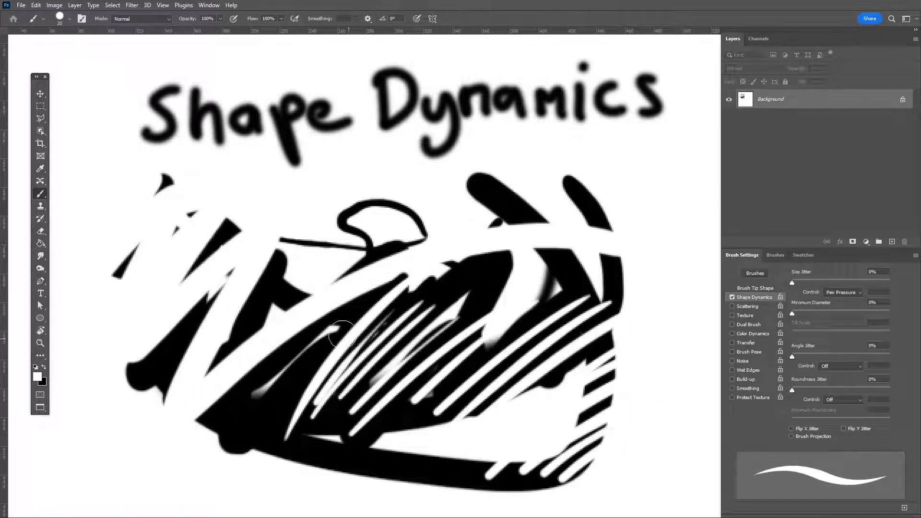
# - Cross-hatch the middle of the black scribble with white strokes running down to the right
pyautogui.moveTo(353, 310); pyautogui.dragTo(440, 426)
pyautogui.moveTo(355, 278); pyautogui.dragTo(458, 414)
pyautogui.moveTo(372, 268)
pyautogui.mouseDown()
pyautogui.moveTo(480, 408)
pyautogui.moveTo(489, 402)
pyautogui.mouseUp()
pyautogui.moveTo(414, 276); pyautogui.dragTo(507, 391)
pyautogui.moveTo(437, 269); pyautogui.dragTo(528, 382)
pyautogui.moveTo(467, 260); pyautogui.dragTo(554, 377)
# - Reduce the brush to 7 px and paint uniform black loops below the title with the Size Jitter control off
pyautogui.press('[')
pyautogui.press('[')
pyautogui.press('[')
pyautogui.press('[')
pyautogui.press('[')
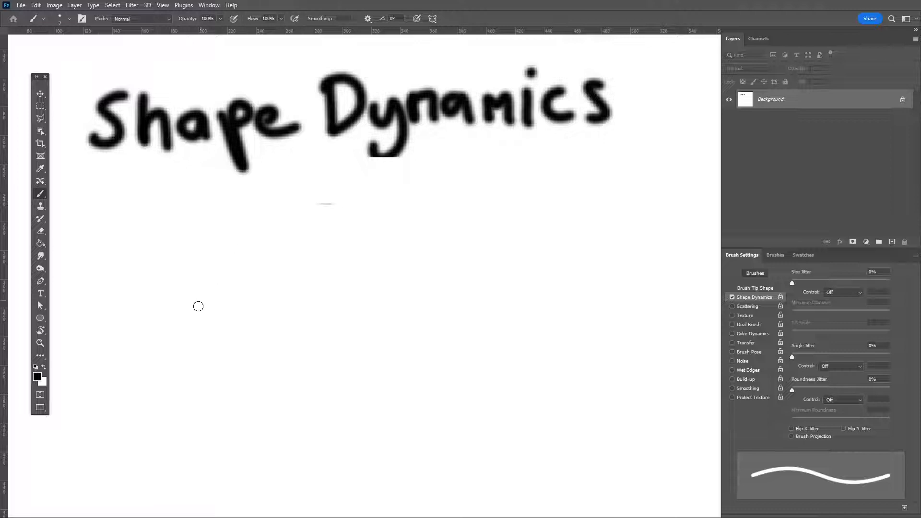
pyautogui.moveTo(186, 340); pyautogui.dragTo(314, 193)
pyautogui.moveTo(227, 353)
pyautogui.mouseDown()
pyautogui.moveTo(265, 335)
pyautogui.moveTo(490, 301)
pyautogui.moveTo(454, 383)
pyautogui.moveTo(557, 230)
pyautogui.moveTo(358, 379)
pyautogui.moveTo(383, 396)
pyautogui.moveTo(189, 232)
pyautogui.moveTo(224, 360)
pyautogui.moveTo(454, 341)
pyautogui.mouseUp()
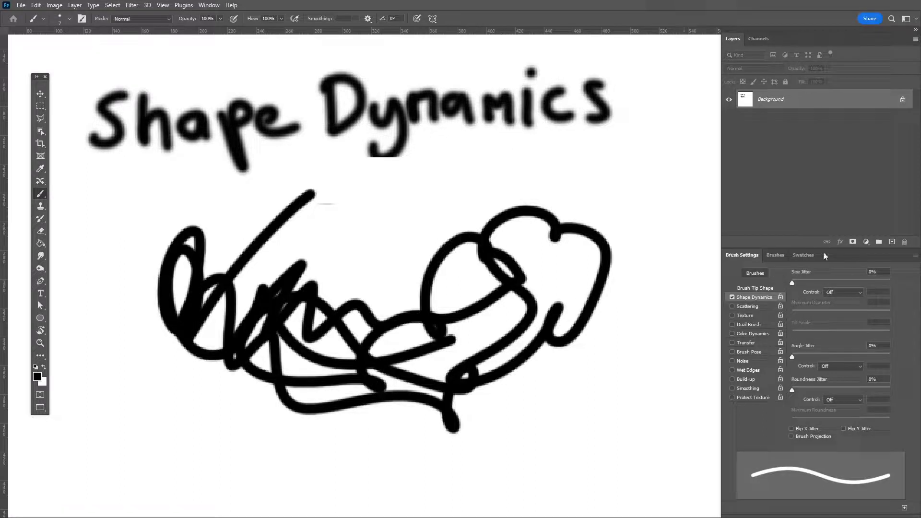
# - Set the Size Jitter control to Pen Pressure and paint varying-width black and white strokes around and over the loops
pyautogui.click(845, 293)
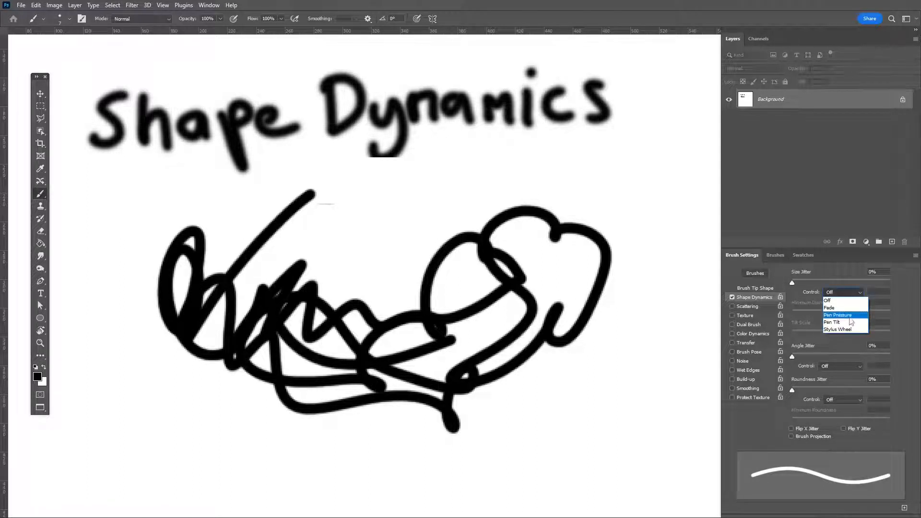
pyautogui.click(838, 316)
pyautogui.moveTo(100, 263)
pyautogui.mouseDown()
pyautogui.moveTo(134, 341)
pyautogui.moveTo(243, 414)
pyautogui.moveTo(391, 249)
pyautogui.moveTo(612, 325)
pyautogui.moveTo(512, 382)
pyautogui.moveTo(254, 288)
pyautogui.moveTo(432, 282)
pyautogui.mouseUp()
pyautogui.moveTo(224, 234)
pyautogui.mouseDown()
pyautogui.moveTo(155, 280)
pyautogui.moveTo(177, 286)
pyautogui.moveTo(222, 240)
pyautogui.moveTo(228, 339)
pyautogui.moveTo(321, 291)
pyautogui.moveTo(493, 282)
pyautogui.mouseUp()
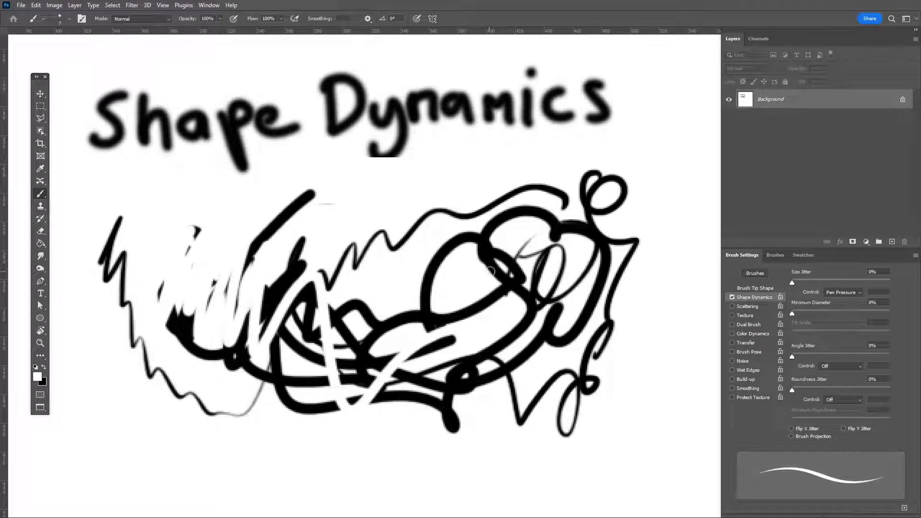
# - Select the scribbles below the title with a rectangular marquee, fill the area with white and return to the Brush tool
pyautogui.press('m')
pyautogui.moveTo(102, 185); pyautogui.dragTo(632, 427)
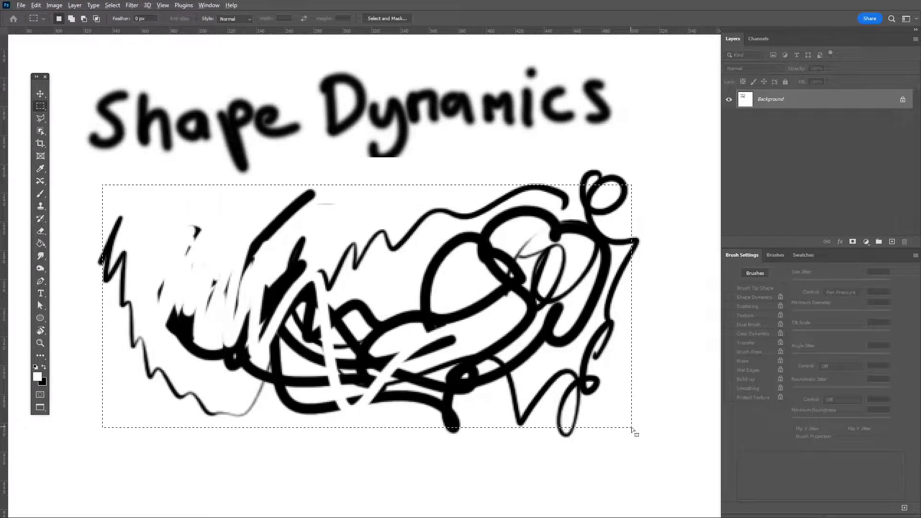
pyautogui.hotkey('alt', 'BackSpace')
pyautogui.press('c')
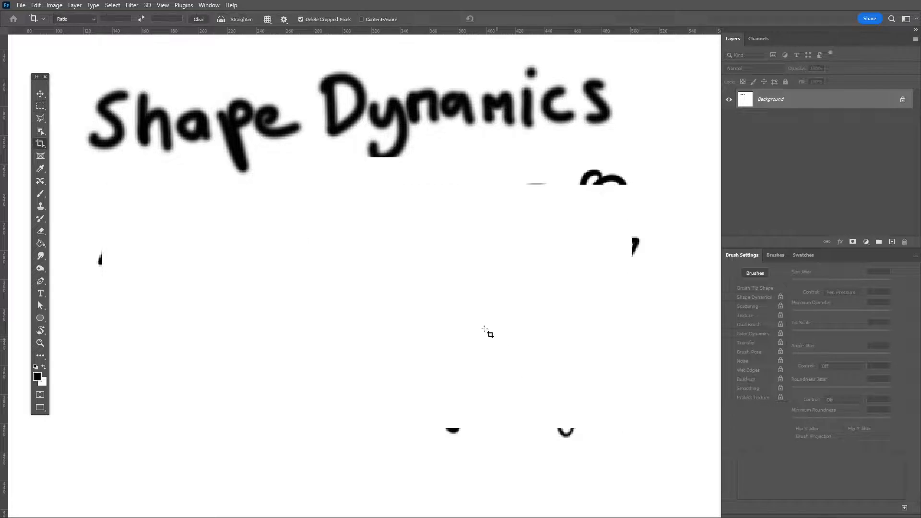
pyautogui.press('b')
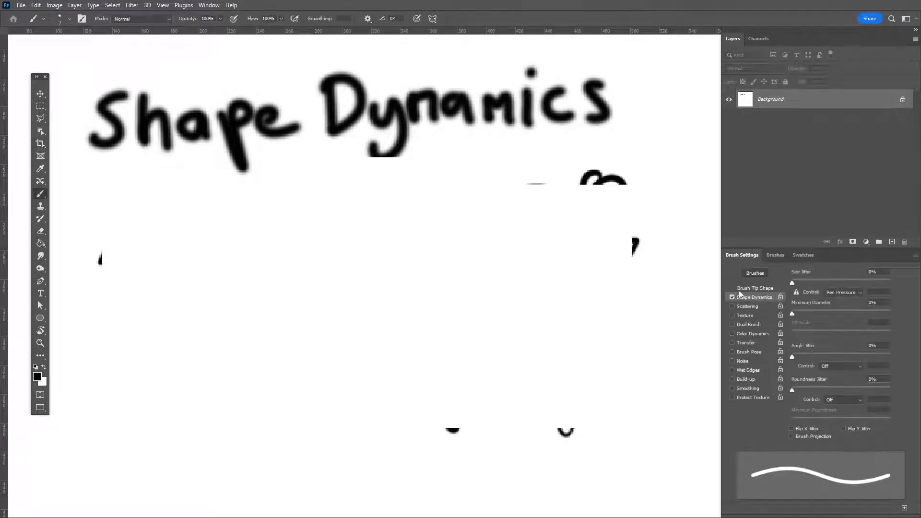
# - Set the Size Jitter control to Fade with 25 steps and paint four short tapering strokes below the title
pyautogui.click(842, 292)
pyautogui.click(837, 295)
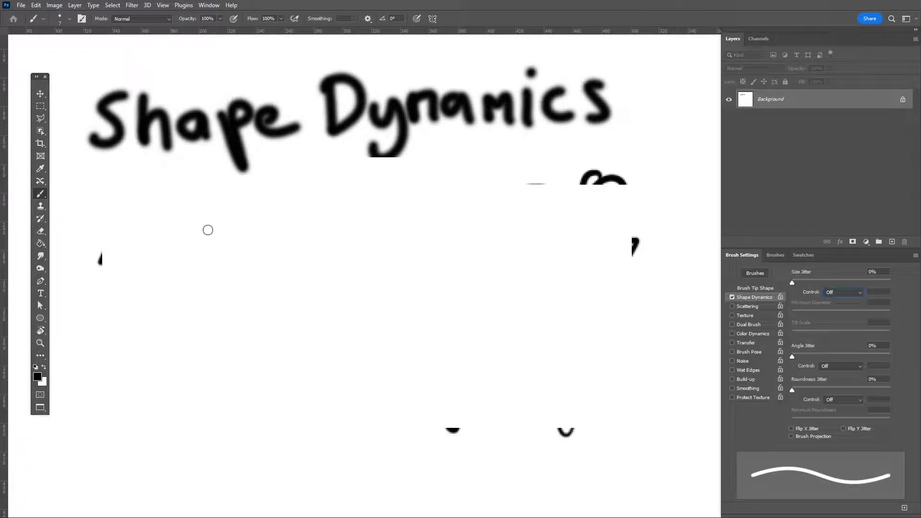
pyautogui.click(840, 298)
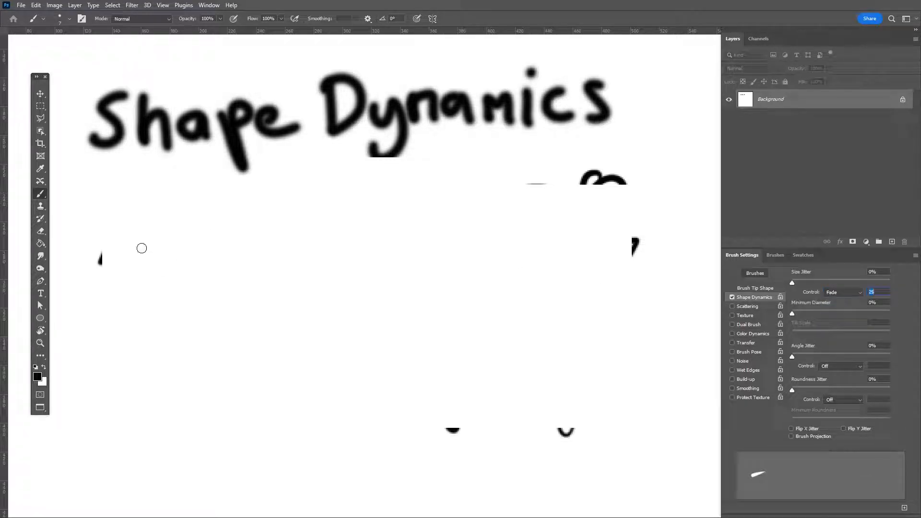
pyautogui.moveTo(135, 236); pyautogui.dragTo(202, 264)
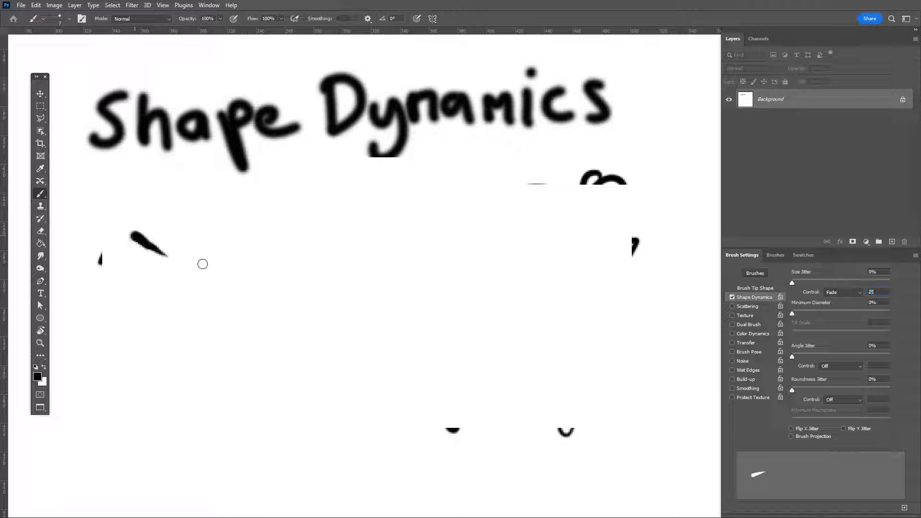
pyautogui.moveTo(347, 279); pyautogui.dragTo(317, 292)
pyautogui.moveTo(177, 318); pyautogui.dragTo(215, 309)
pyautogui.moveTo(421, 263); pyautogui.dragTo(451, 297)
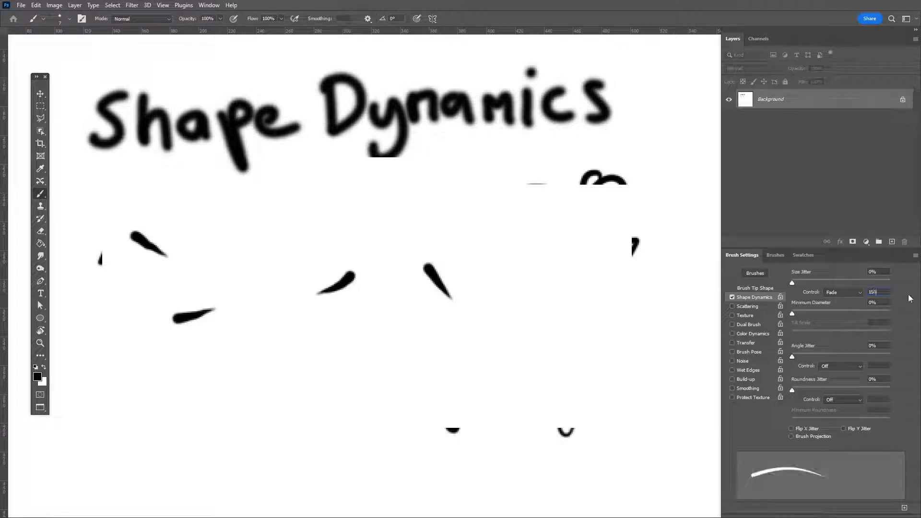
# - Raise the Fade length to 150 steps and paint long curved tapering strokes across the area below the title
pyautogui.moveTo(532, 196)
pyautogui.mouseDown()
pyautogui.moveTo(531, 287)
pyautogui.moveTo(360, 409)
pyautogui.mouseUp()
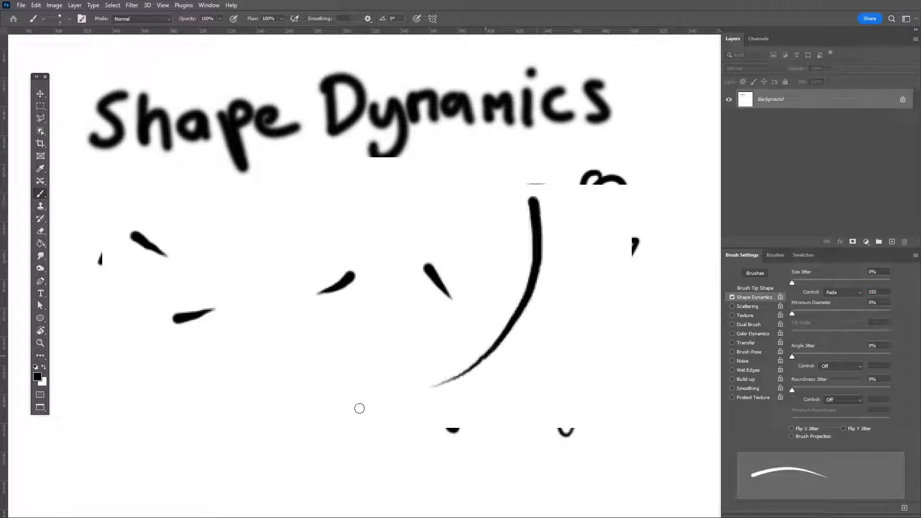
pyautogui.moveTo(170, 400)
pyautogui.mouseDown()
pyautogui.moveTo(322, 346)
pyautogui.moveTo(361, 292)
pyautogui.mouseUp()
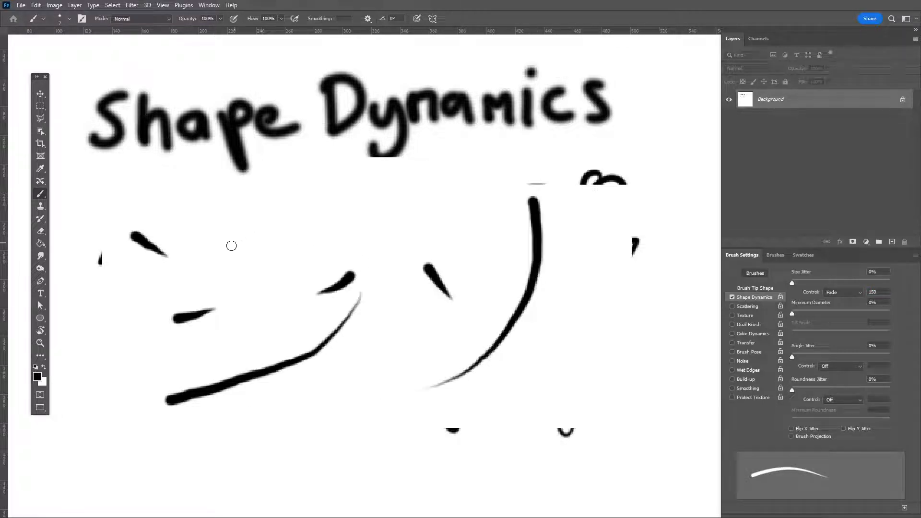
pyautogui.moveTo(231, 246)
pyautogui.mouseDown()
pyautogui.moveTo(103, 364)
pyautogui.moveTo(136, 404)
pyautogui.mouseUp()
pyautogui.moveTo(410, 431)
pyautogui.mouseDown()
pyautogui.moveTo(256, 435)
pyautogui.moveTo(168, 399)
pyautogui.mouseUp()
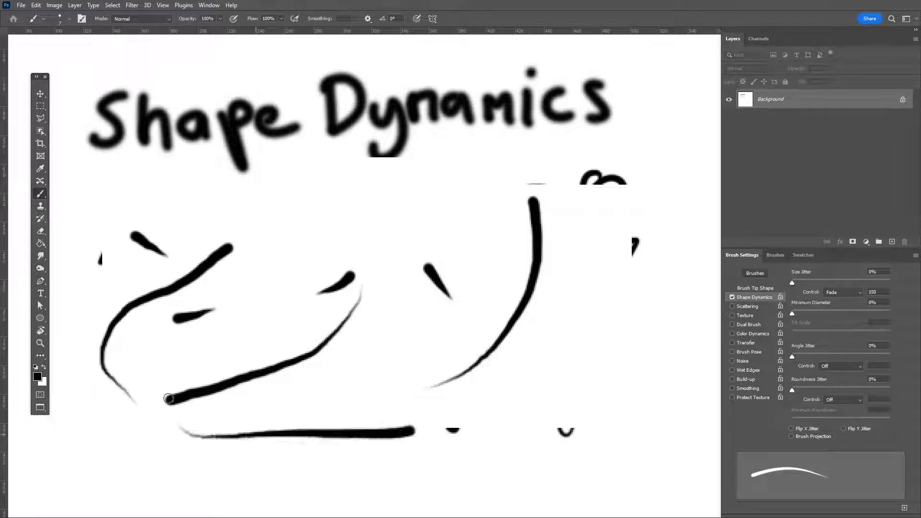
pyautogui.moveTo(286, 210)
pyautogui.mouseDown()
pyautogui.moveTo(327, 221)
pyautogui.moveTo(372, 282)
pyautogui.moveTo(390, 341)
pyautogui.moveTo(480, 341)
pyautogui.moveTo(577, 298)
pyautogui.mouseUp()
pyautogui.moveTo(181, 283); pyautogui.dragTo(382, 435)
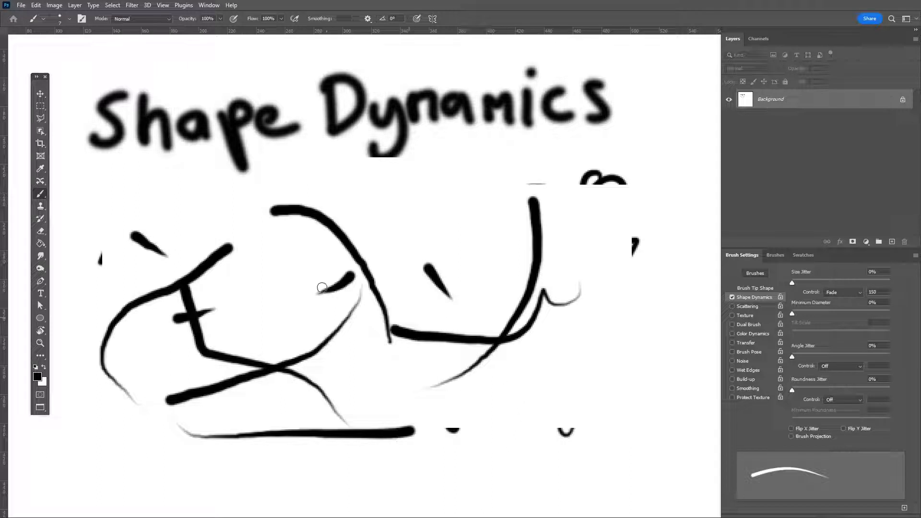
pyautogui.moveTo(632, 425); pyautogui.dragTo(478, 299)
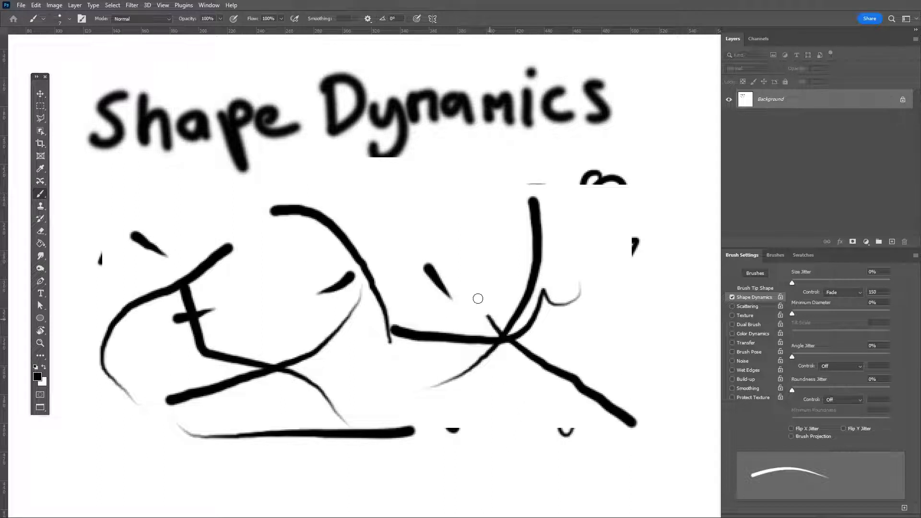
pyautogui.moveTo(344, 194)
pyautogui.mouseDown()
pyautogui.moveTo(434, 200)
pyautogui.moveTo(522, 299)
pyautogui.mouseUp()
pyautogui.moveTo(636, 421); pyautogui.dragTo(400, 418)
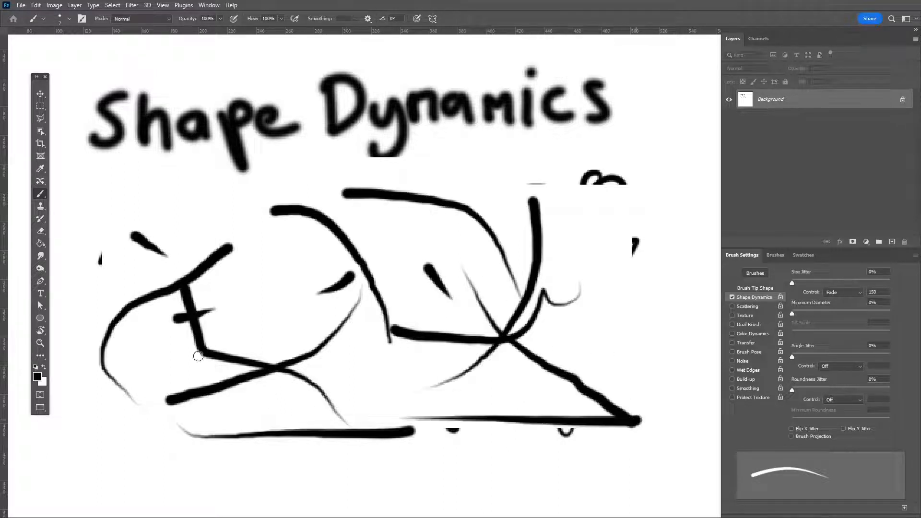
# - Add overlapping diagonal and near-horizontal fading strokes over the curves and beneath them
pyautogui.moveTo(144, 231); pyautogui.dragTo(317, 373)
pyautogui.moveTo(280, 267); pyautogui.dragTo(433, 410)
pyautogui.moveTo(180, 210); pyautogui.dragTo(509, 406)
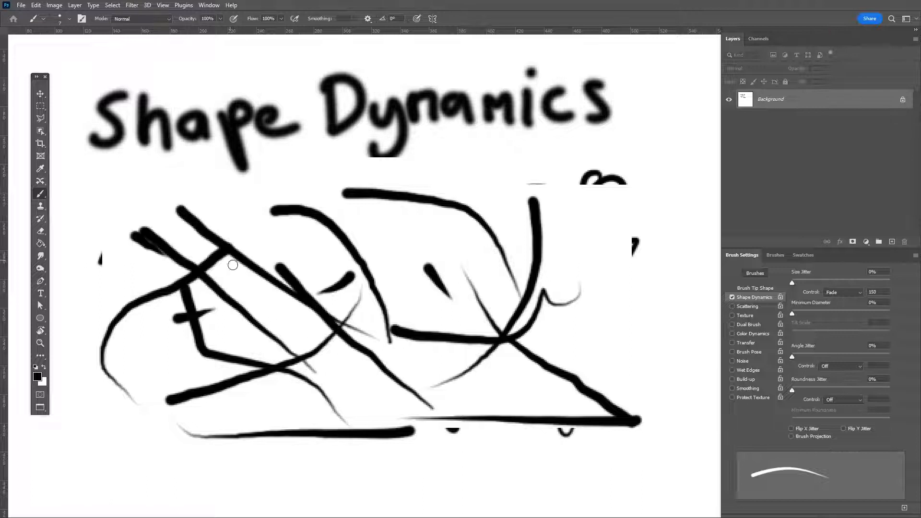
pyautogui.moveTo(232, 263); pyautogui.dragTo(428, 334)
pyautogui.moveTo(197, 372); pyautogui.dragTo(413, 421)
pyautogui.moveTo(166, 471); pyautogui.dragTo(407, 479)
pyautogui.moveTo(249, 466); pyautogui.dragTo(485, 469)
pyautogui.moveTo(329, 468); pyautogui.dragTo(562, 478)
pyautogui.moveTo(349, 474); pyautogui.dragTo(586, 492)
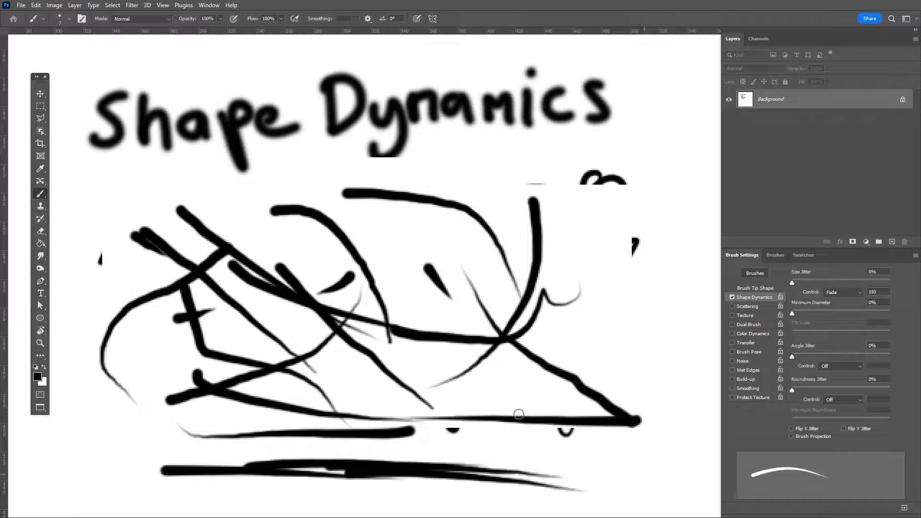
pyautogui.moveTo(442, 393); pyautogui.dragTo(657, 410)
pyautogui.moveTo(393, 288); pyautogui.dragTo(480, 281)
pyautogui.moveTo(257, 250); pyautogui.dragTo(495, 277)
# - Set the Size Jitter control to Pen Pressure and paint a thick black diagonal stroke over the upper-left strokes
pyautogui.click(844, 293)
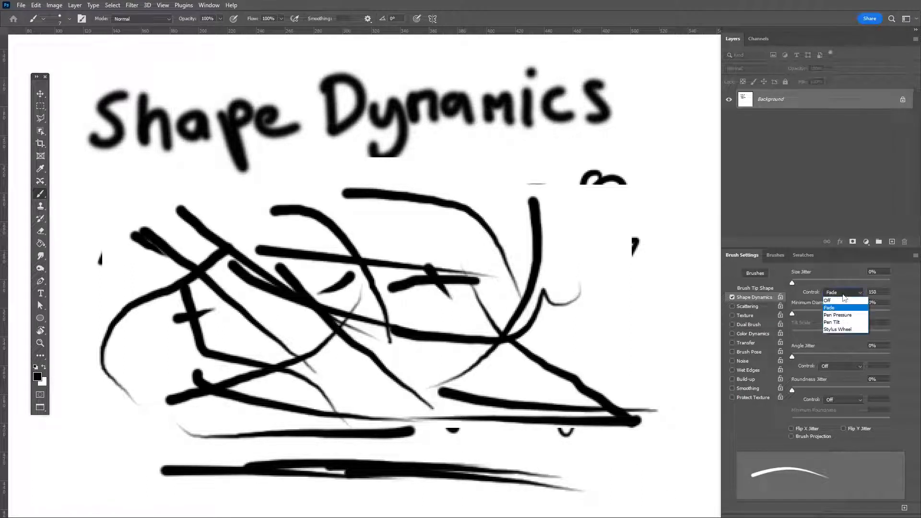
pyautogui.click(838, 315)
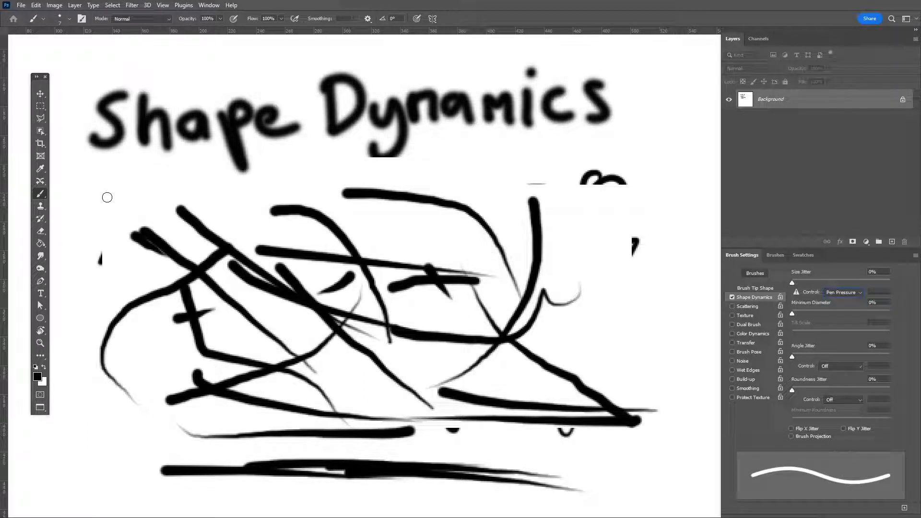
pyautogui.moveTo(86, 181)
pyautogui.mouseDown()
pyautogui.moveTo(113, 212)
pyautogui.moveTo(309, 288)
pyautogui.mouseUp()
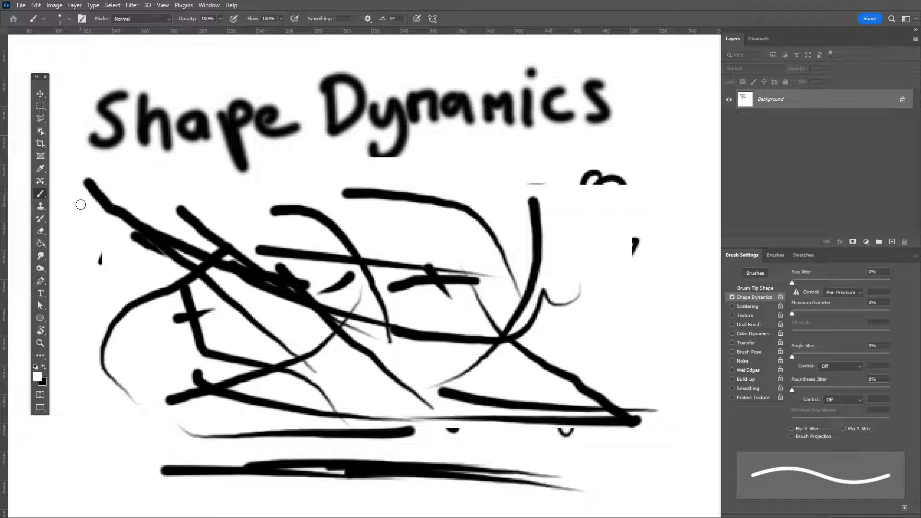
# - Select the strokes below the title with several combined rectangular marquees, fill the selection with white and deselect
pyautogui.press('m')
pyautogui.moveTo(65, 175)
pyautogui.mouseDown()
pyautogui.moveTo(158, 262)
pyautogui.moveTo(309, 455)
pyautogui.mouseUp()
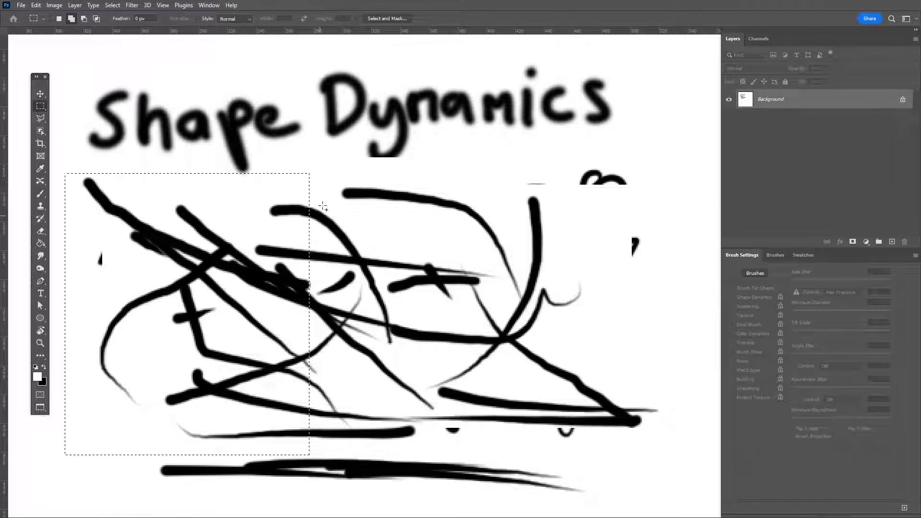
pyautogui.moveTo(319, 181); pyautogui.dragTo(672, 496)
pyautogui.moveTo(408, 103); pyautogui.dragTo(452, 447)
pyautogui.moveTo(448, 253); pyautogui.dragTo(402, 378)
pyautogui.moveTo(545, 172); pyautogui.dragTo(769, 266)
pyautogui.moveTo(256, 431); pyautogui.dragTo(273, 359)
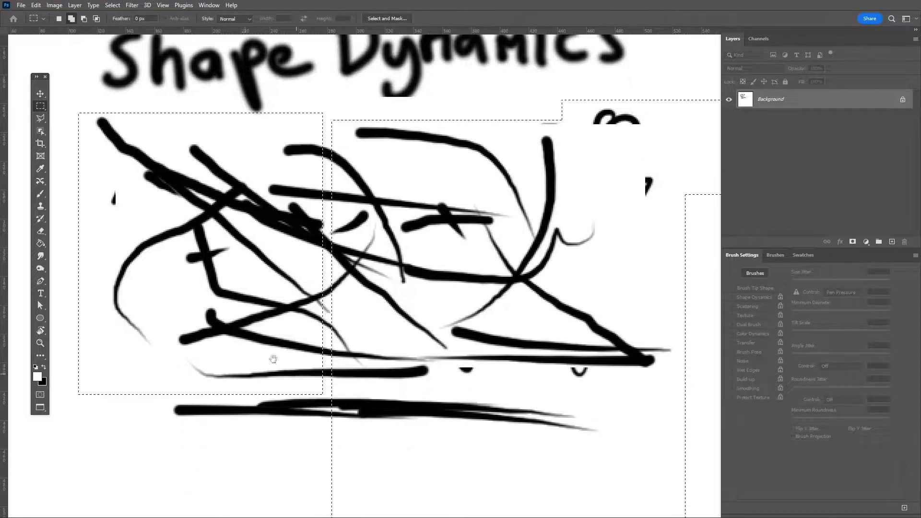
pyautogui.moveTo(230, 295); pyautogui.dragTo(539, 508)
pyautogui.moveTo(403, 107); pyautogui.dragTo(383, 358)
pyautogui.moveTo(316, 172); pyautogui.dragTo(369, 378)
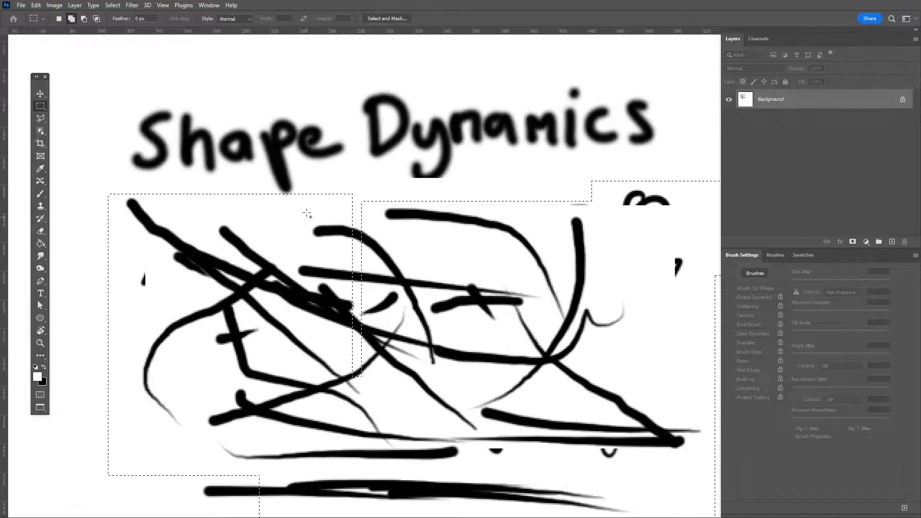
pyautogui.moveTo(558, 399); pyautogui.dragTo(504, 370)
pyautogui.hotkey('alt', 'BackSpace')
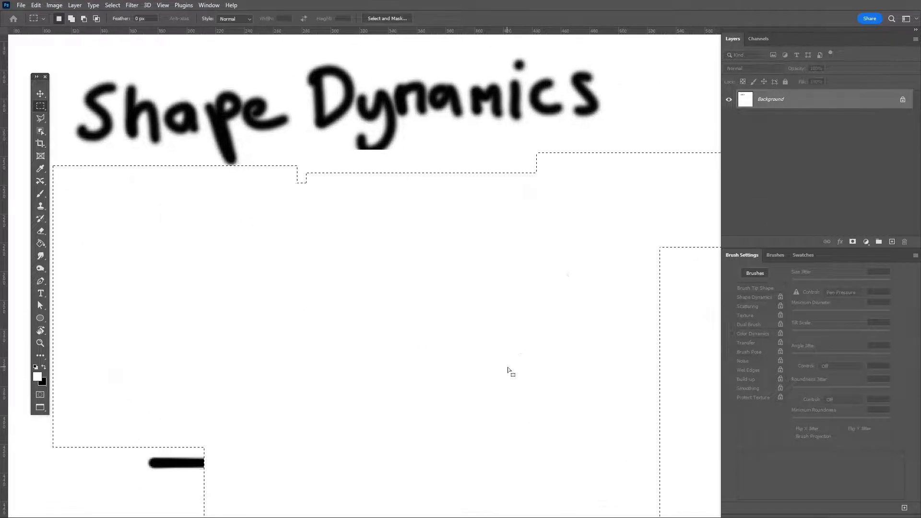
pyautogui.moveTo(285, 294); pyautogui.dragTo(292, 322)
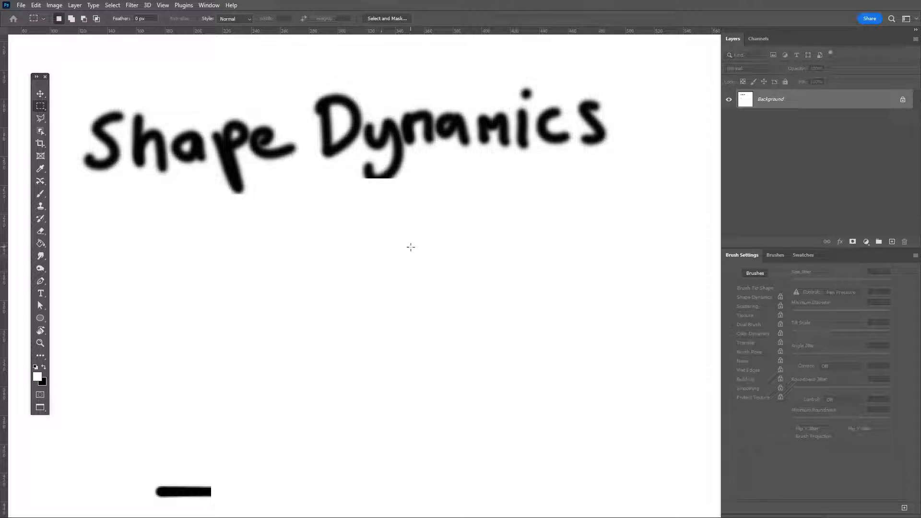
# - Paint black loops, wavy lines and zigzags of pressure-dependent width below the title with the Brush tool
pyautogui.press('b')
pyautogui.press('x')
pyautogui.moveTo(170, 288)
pyautogui.mouseDown()
pyautogui.moveTo(298, 309)
pyautogui.moveTo(384, 306)
pyautogui.mouseUp()
pyautogui.moveTo(410, 270)
pyautogui.mouseDown()
pyautogui.moveTo(442, 376)
pyautogui.moveTo(278, 366)
pyautogui.mouseUp()
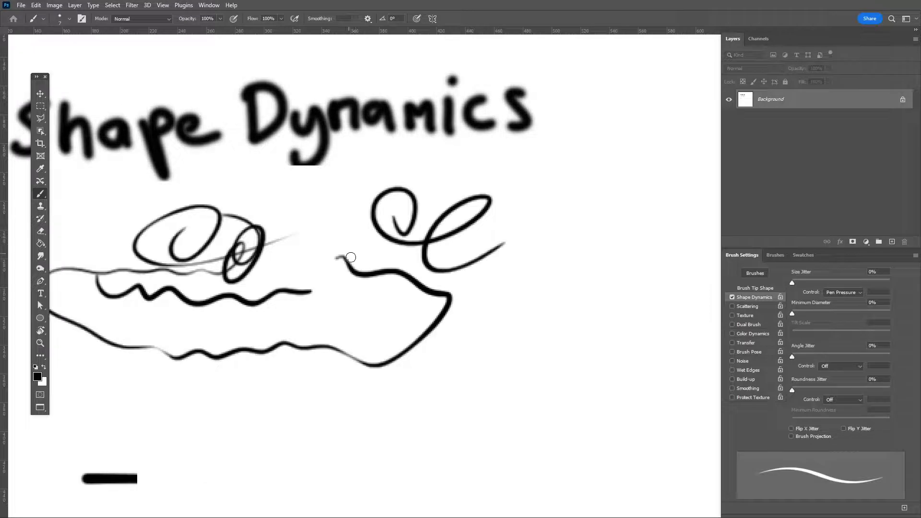
pyautogui.moveTo(353, 277); pyautogui.dragTo(394, 252)
pyautogui.moveTo(205, 323)
pyautogui.mouseDown()
pyautogui.moveTo(300, 367)
pyautogui.moveTo(498, 372)
pyautogui.moveTo(582, 288)
pyautogui.moveTo(641, 200)
pyautogui.moveTo(456, 278)
pyautogui.moveTo(354, 302)
pyautogui.moveTo(355, 350)
pyautogui.mouseUp()
pyautogui.moveTo(287, 302); pyautogui.dragTo(258, 343)
pyautogui.moveTo(249, 291); pyautogui.dragTo(253, 330)
pyautogui.moveTo(208, 291); pyautogui.dragTo(187, 322)
pyautogui.moveTo(138, 303); pyautogui.dragTo(114, 303)
pyautogui.moveTo(124, 336)
pyautogui.mouseDown()
pyautogui.moveTo(129, 351)
pyautogui.moveTo(205, 407)
pyautogui.moveTo(420, 397)
pyautogui.mouseUp()
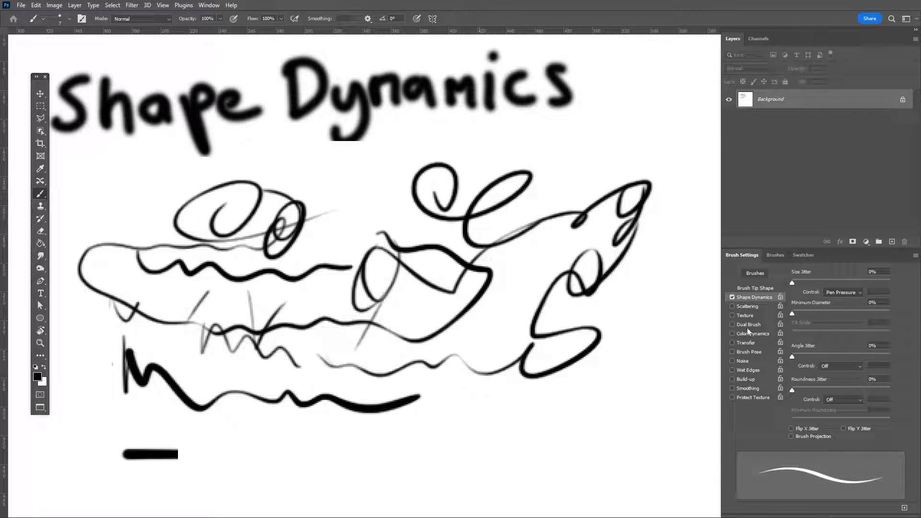
pyautogui.moveTo(461, 236)
pyautogui.mouseDown()
pyautogui.moveTo(552, 274)
pyautogui.moveTo(492, 239)
pyautogui.mouseUp()
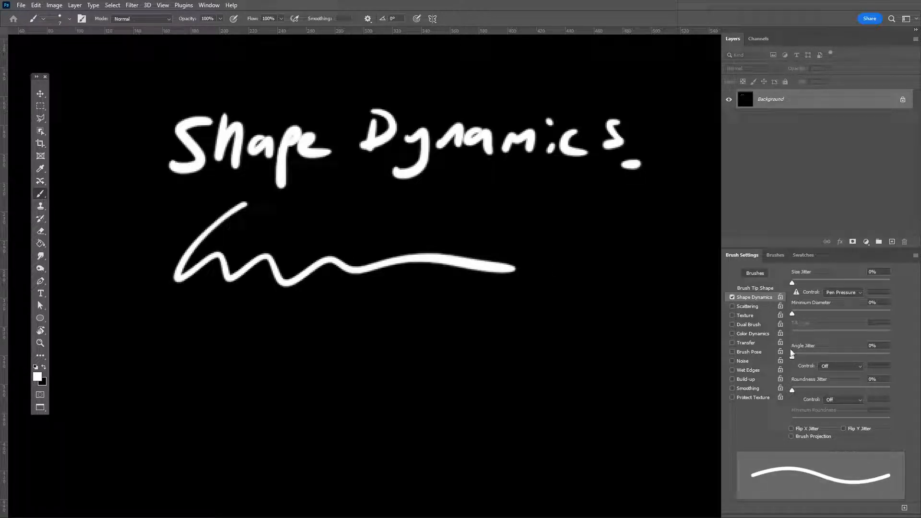
pyautogui.click(826, 367)
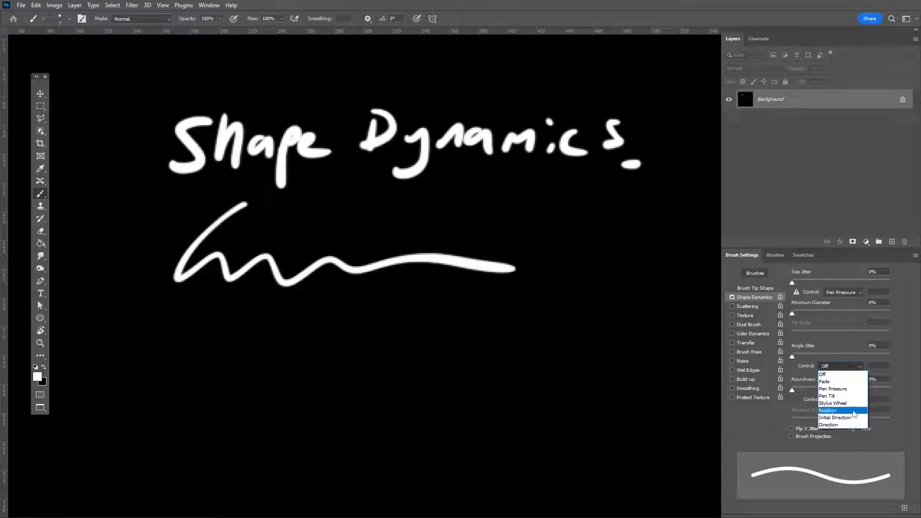
pyautogui.click(796, 394)
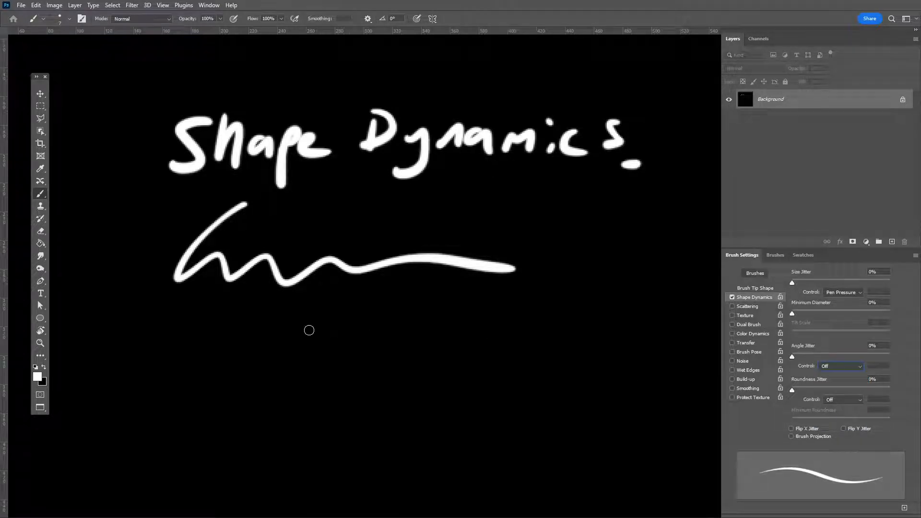
# - Invert the canvas to black on white and paint a dense black scribble of crossing strokes below the wavy line
pyautogui.hotkey('ctrl', 'i')
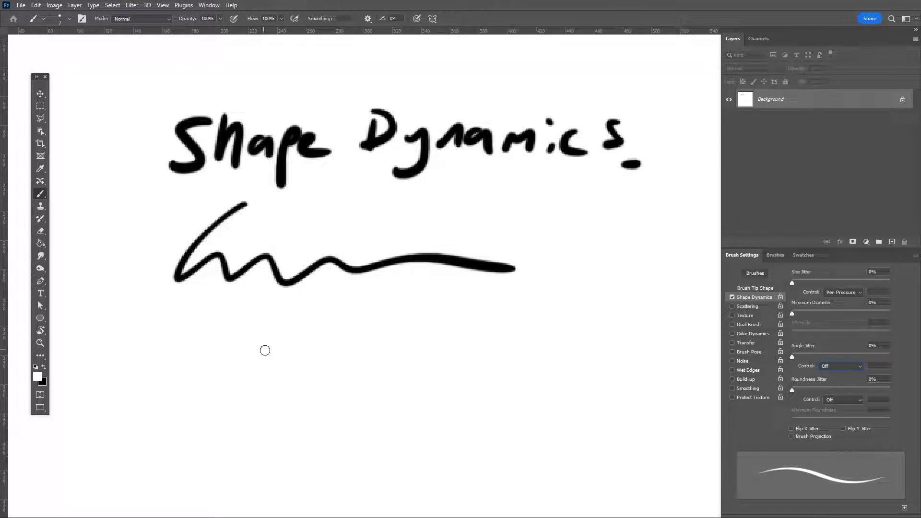
pyautogui.moveTo(315, 373)
pyautogui.mouseDown()
pyautogui.moveTo(314, 401)
pyautogui.moveTo(401, 393)
pyautogui.mouseUp()
pyautogui.moveTo(288, 329); pyautogui.dragTo(344, 459)
pyautogui.moveTo(254, 427)
pyautogui.mouseDown()
pyautogui.moveTo(388, 391)
pyautogui.moveTo(480, 392)
pyautogui.mouseUp()
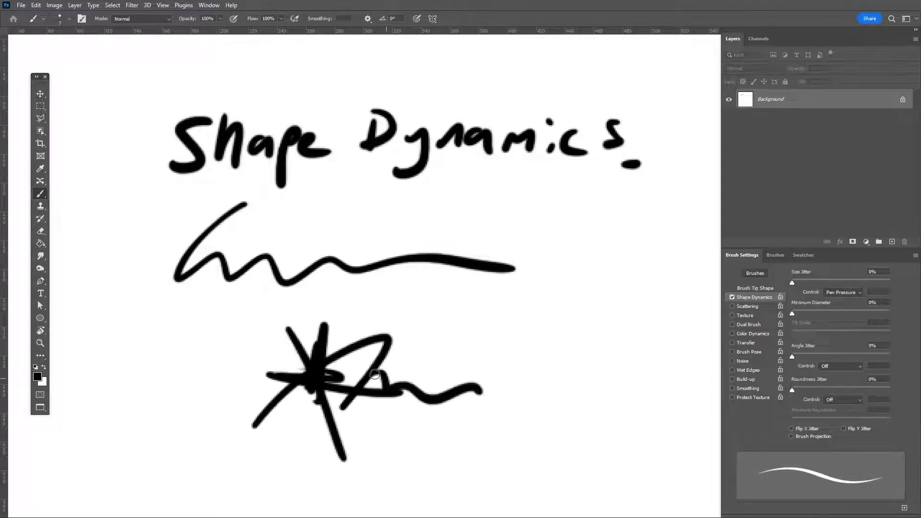
pyautogui.moveTo(375, 374)
pyautogui.mouseDown()
pyautogui.moveTo(380, 363)
pyautogui.moveTo(451, 342)
pyautogui.mouseUp()
pyautogui.moveTo(457, 345); pyautogui.dragTo(498, 341)
pyautogui.moveTo(408, 363); pyautogui.dragTo(443, 372)
pyautogui.moveTo(400, 432); pyautogui.dragTo(419, 452)
pyautogui.moveTo(397, 366); pyautogui.dragTo(457, 433)
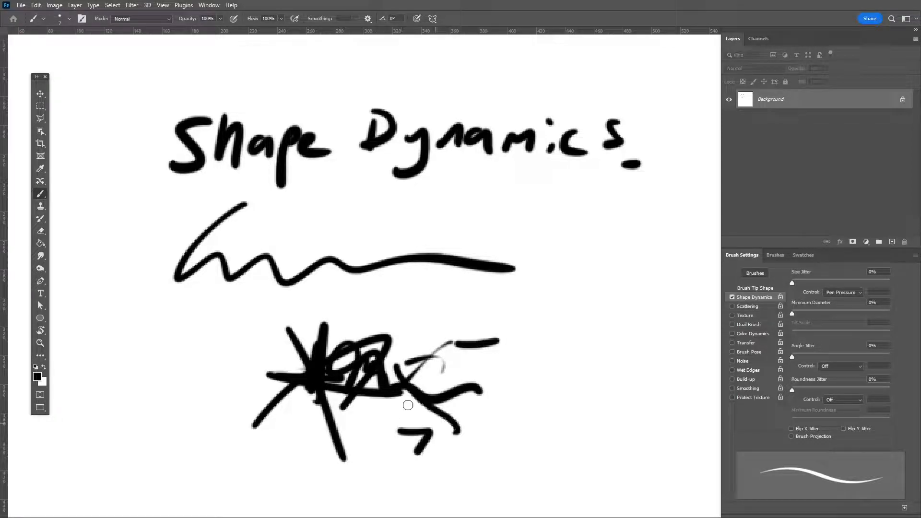
pyautogui.moveTo(363, 400); pyautogui.dragTo(405, 421)
# - Select the scribble with a rectangular marquee and define it as a brush preset named Scribble
pyautogui.press('m')
pyautogui.moveTo(214, 309)
pyautogui.mouseDown()
pyautogui.moveTo(532, 488)
pyautogui.moveTo(520, 486)
pyautogui.mouseUp()
pyautogui.click(36, 5)
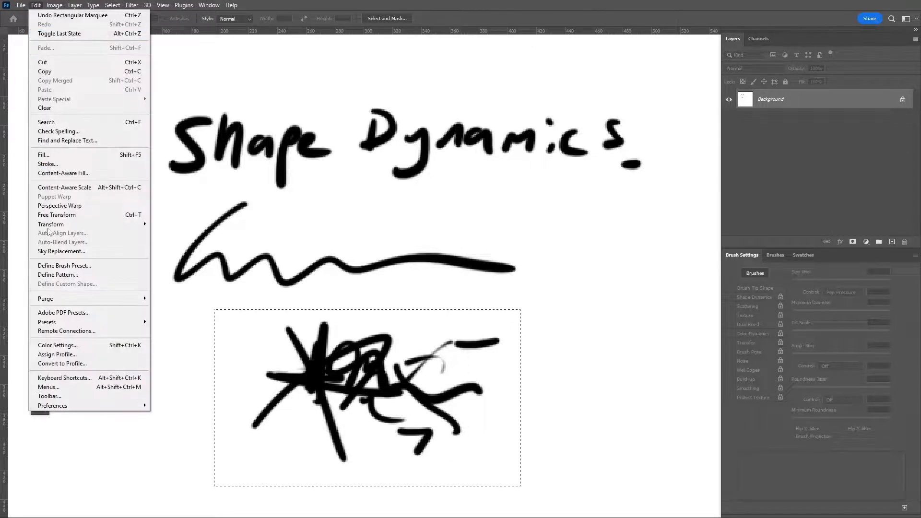
pyautogui.click(75, 268)
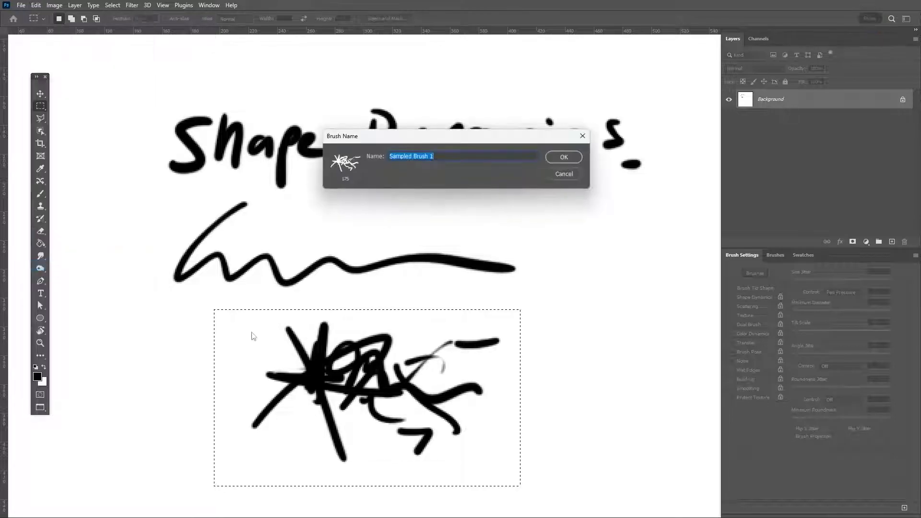
pyautogui.write('Scribble')
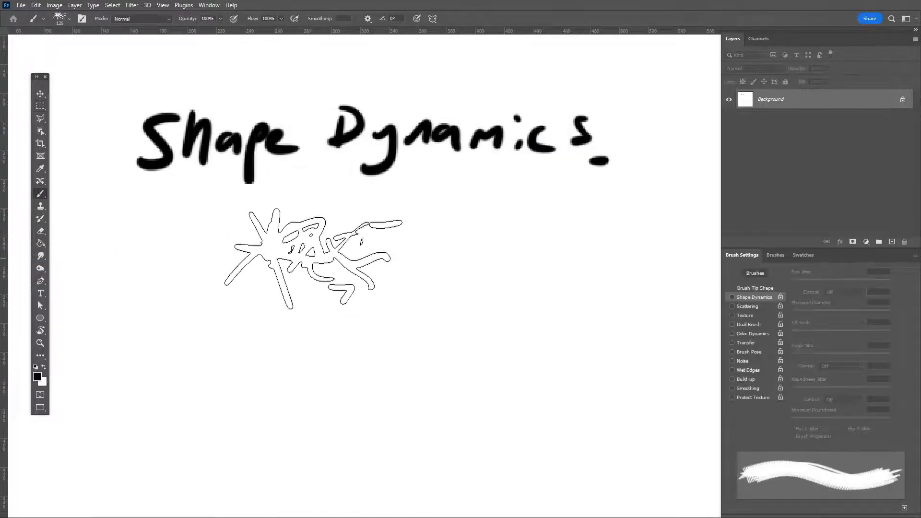
# - Paint a test stroke with the Scribble brush below the title and reduce the brush size to 50 px
pyautogui.press('[')
pyautogui.press('[')
pyautogui.moveTo(288, 305)
pyautogui.mouseDown()
pyautogui.moveTo(309, 318)
pyautogui.moveTo(477, 330)
pyautogui.moveTo(329, 291)
pyautogui.moveTo(380, 336)
pyautogui.mouseUp()
pyautogui.press('[')
pyautogui.press('[')
pyautogui.press('[')
pyautogui.press('[')
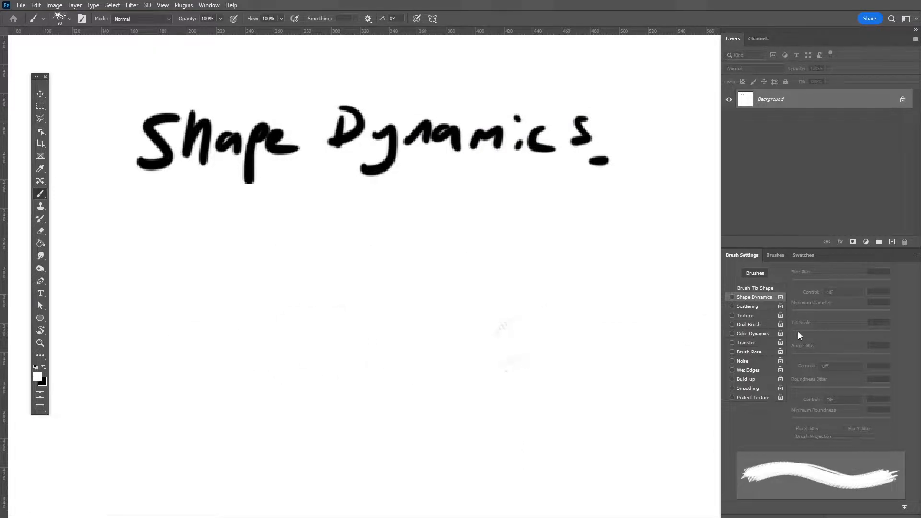
# - Enable Shape Dynamics with the Size Jitter control on Pen Pressure and paint black varying-width Scribble strokes below the title
pyautogui.click(732, 297)
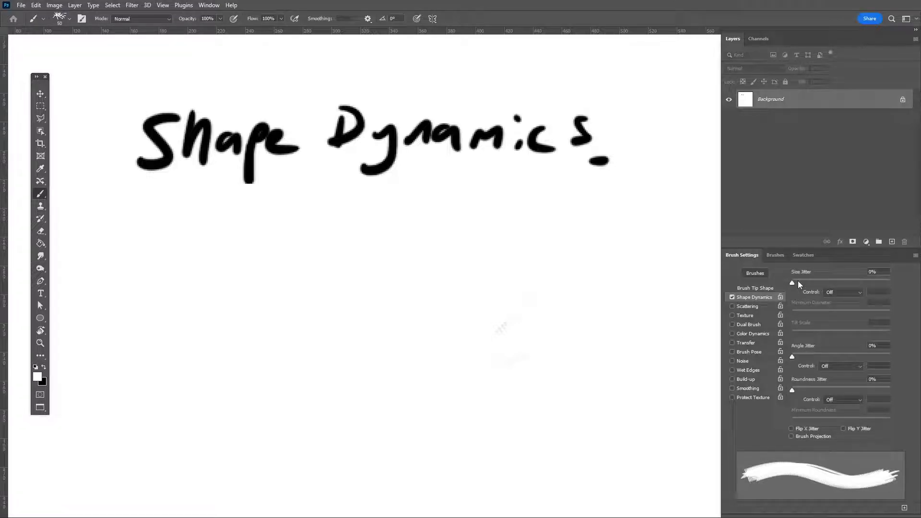
pyautogui.click(851, 292)
pyautogui.click(840, 315)
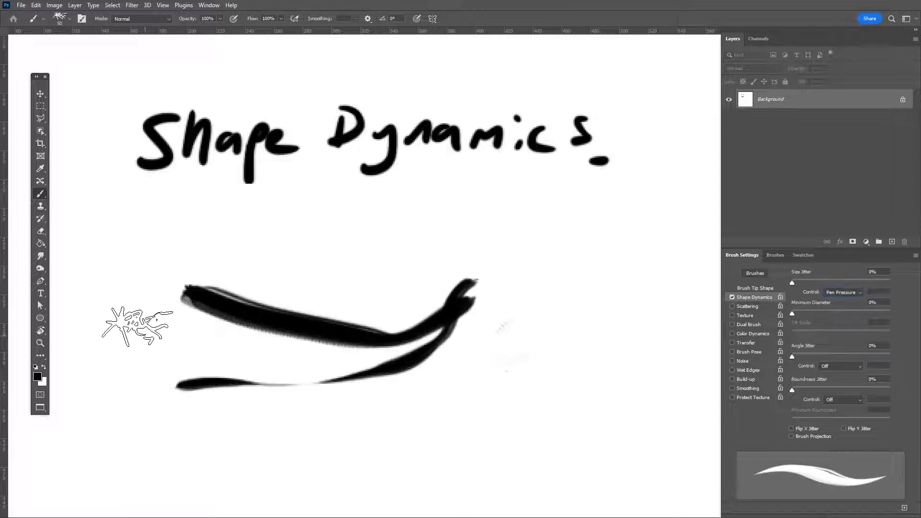
pyautogui.moveTo(119, 303)
pyautogui.mouseDown()
pyautogui.moveTo(96, 355)
pyautogui.moveTo(170, 422)
pyautogui.moveTo(360, 435)
pyautogui.mouseUp()
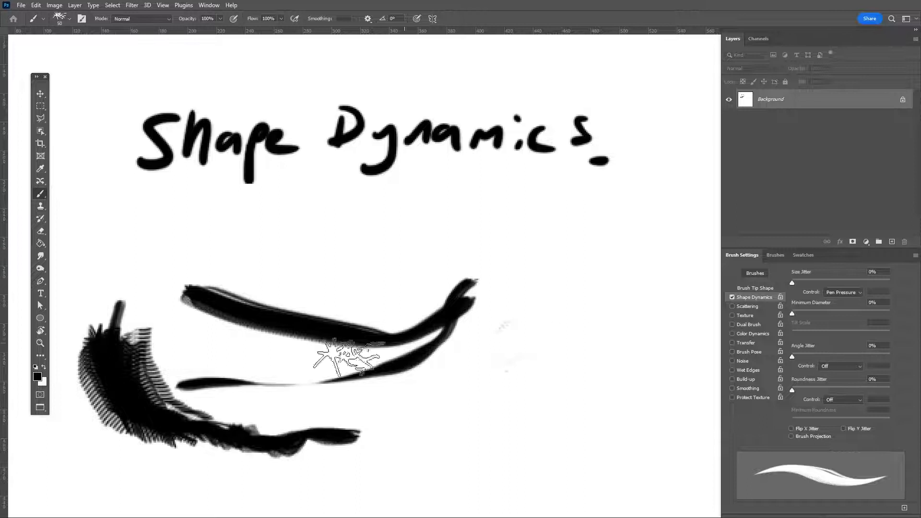
# - Paint over the black test strokes in white and raise the Angle Jitter to 100%
pyautogui.press('x')
pyautogui.moveTo(113, 309)
pyautogui.mouseDown()
pyautogui.moveTo(134, 370)
pyautogui.moveTo(268, 391)
pyautogui.moveTo(402, 430)
pyautogui.mouseUp()
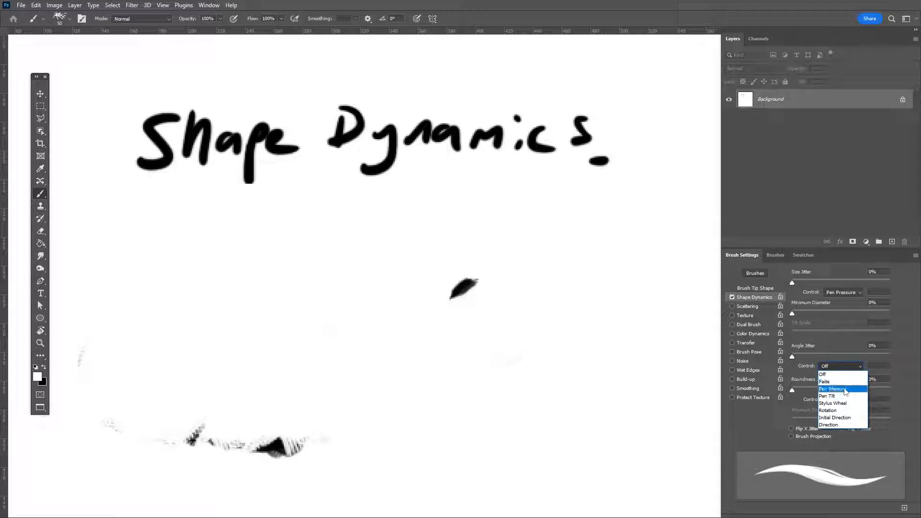
pyautogui.click(825, 341)
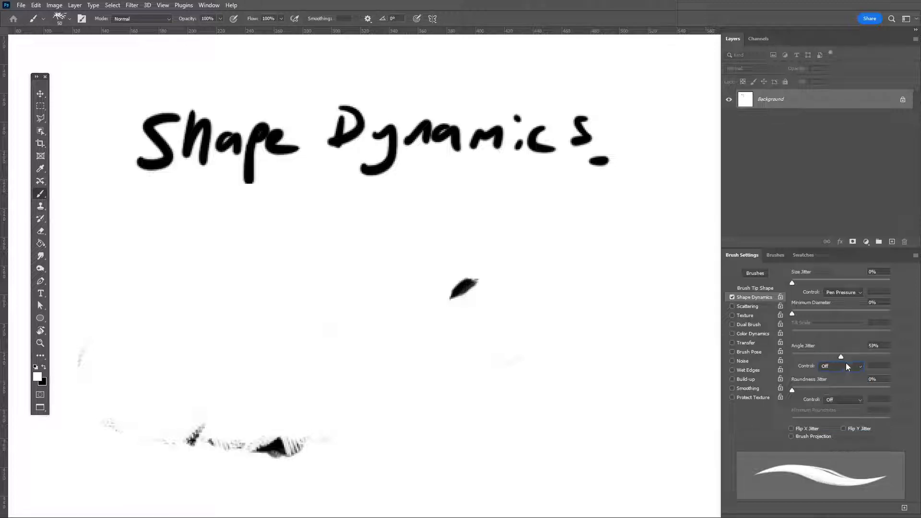
# - Paint black Scribble strokes with the jittered angle below the title, enlarging the brush to 60 px
pyautogui.press('x')
pyautogui.moveTo(415, 311)
pyautogui.mouseDown()
pyautogui.moveTo(321, 313)
pyautogui.moveTo(256, 353)
pyautogui.moveTo(189, 329)
pyautogui.moveTo(432, 322)
pyautogui.moveTo(523, 353)
pyautogui.moveTo(565, 306)
pyautogui.moveTo(487, 402)
pyautogui.moveTo(459, 348)
pyautogui.moveTo(473, 345)
pyautogui.moveTo(471, 364)
pyautogui.moveTo(390, 368)
pyautogui.moveTo(358, 377)
pyautogui.moveTo(337, 397)
pyautogui.moveTo(240, 379)
pyautogui.mouseUp()
pyautogui.press(']')
pyautogui.press(']')
pyautogui.press(']')
pyautogui.press(']')
pyautogui.press(']')
pyautogui.moveTo(238, 243)
pyautogui.mouseDown()
pyautogui.moveTo(276, 251)
pyautogui.moveTo(287, 239)
pyautogui.moveTo(472, 256)
pyautogui.mouseUp()
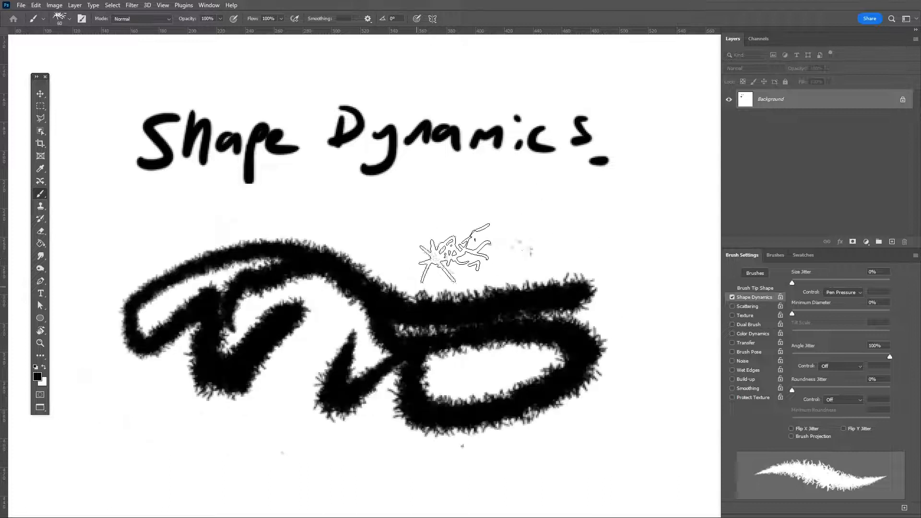
# - Cover the jittered strokes in white and paint one long black curving stroke of varying pressure in their place
pyautogui.moveTo(438, 269)
pyautogui.mouseDown()
pyautogui.moveTo(586, 264)
pyautogui.moveTo(608, 271)
pyautogui.mouseUp()
pyautogui.moveTo(559, 290)
pyautogui.mouseDown()
pyautogui.moveTo(259, 298)
pyautogui.moveTo(330, 243)
pyautogui.moveTo(542, 259)
pyautogui.moveTo(417, 369)
pyautogui.moveTo(101, 329)
pyautogui.mouseUp()
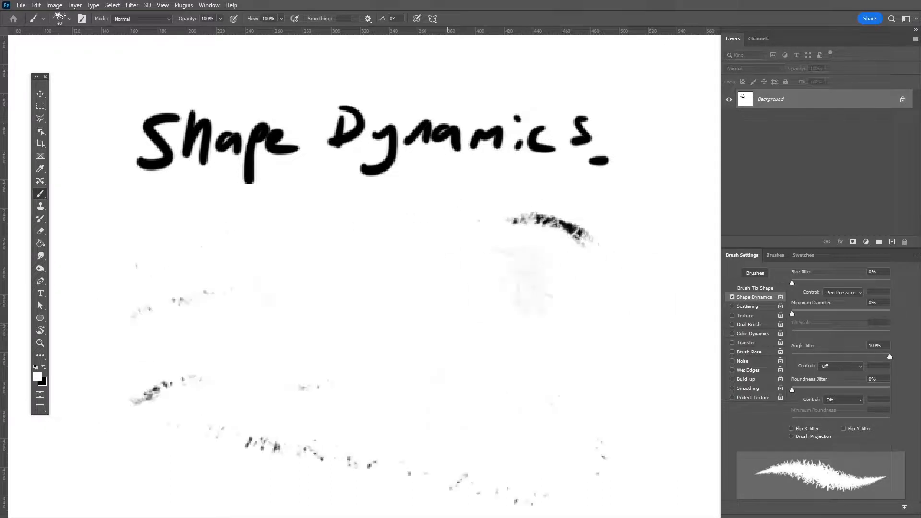
pyautogui.moveTo(93, 371)
pyautogui.mouseDown()
pyautogui.moveTo(638, 336)
pyautogui.moveTo(299, 266)
pyautogui.mouseUp()
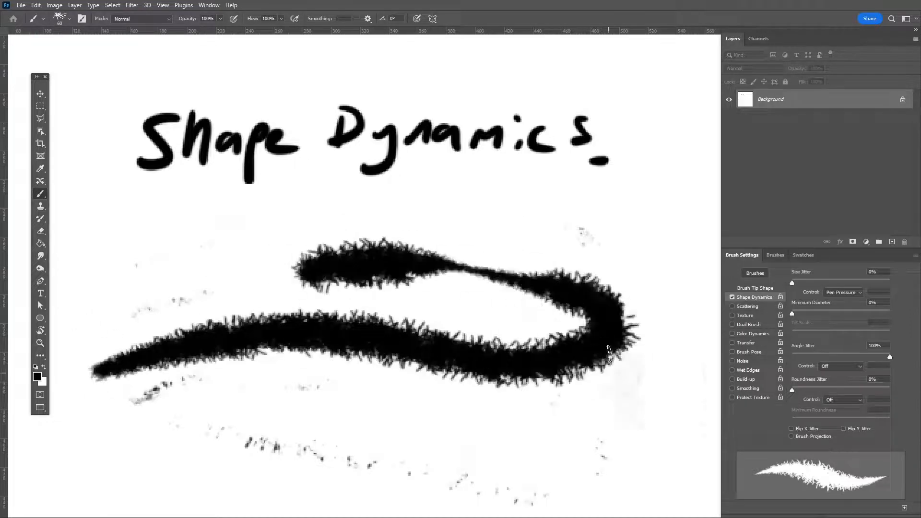
# - Set the Angle Jitter control to Pen Tilt and paint a black test stroke across the curving stroke
pyautogui.click(860, 366)
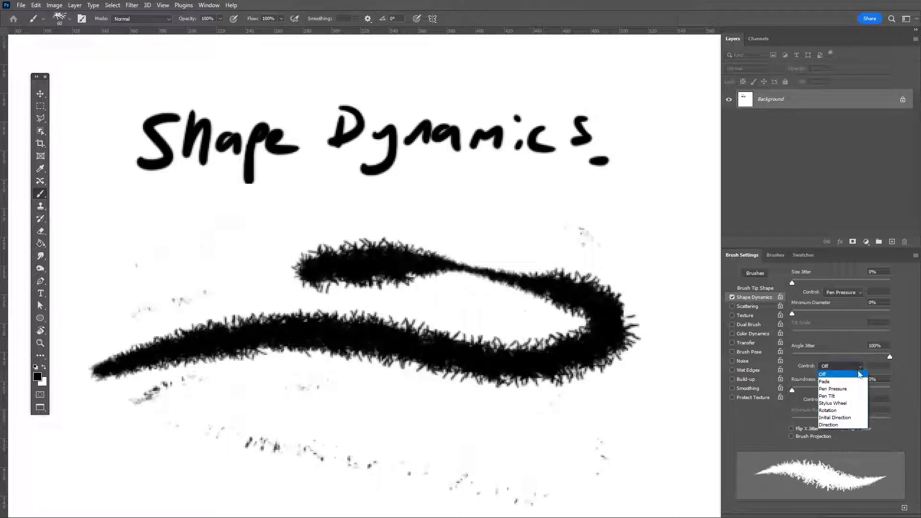
pyautogui.click(792, 411)
pyautogui.click(854, 368)
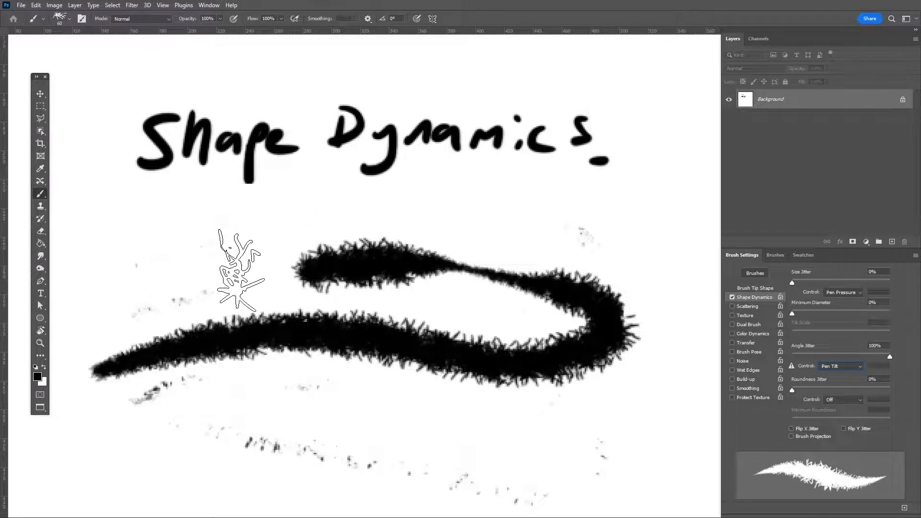
pyautogui.moveTo(359, 283)
pyautogui.mouseDown()
pyautogui.moveTo(314, 324)
pyautogui.moveTo(151, 331)
pyautogui.mouseUp()
# - Paint the curving strokes over in white and enable Flip X Jitter and Flip Y Jitter
pyautogui.press('x')
pyautogui.moveTo(103, 367)
pyautogui.mouseDown()
pyautogui.moveTo(153, 310)
pyautogui.moveTo(482, 288)
pyautogui.moveTo(302, 327)
pyautogui.moveTo(377, 342)
pyautogui.moveTo(323, 405)
pyautogui.moveTo(523, 283)
pyautogui.moveTo(392, 268)
pyautogui.moveTo(498, 384)
pyautogui.mouseUp()
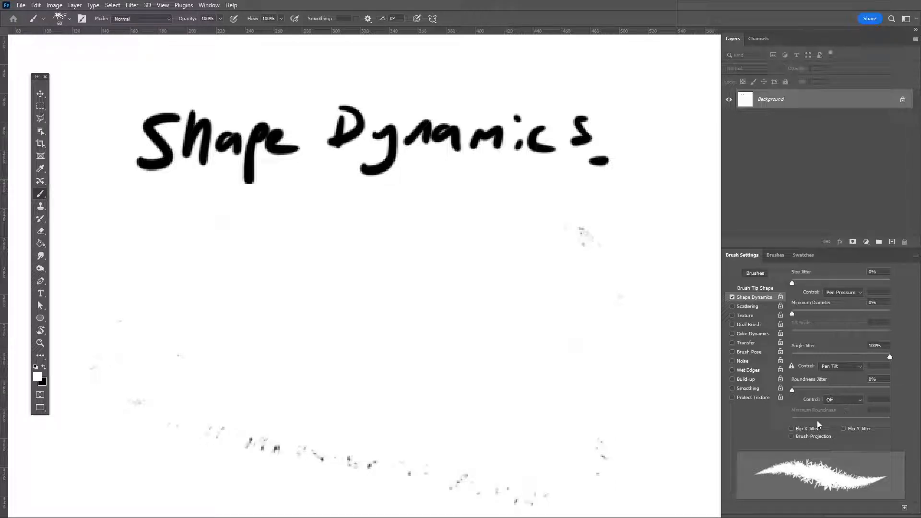
pyautogui.click(853, 430)
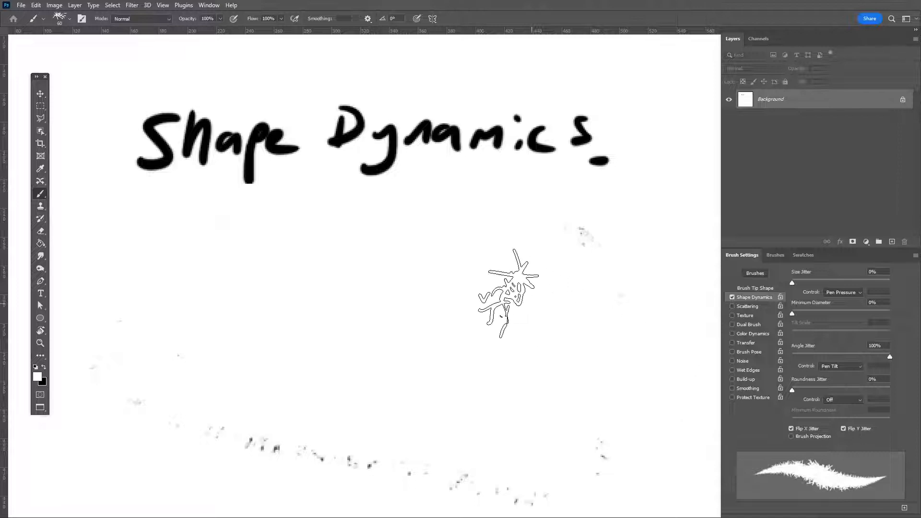
# - Paint a black S-shaped stroke and several separate scribble dabs with both flip jitters below the title
pyautogui.press('x')
pyautogui.moveTo(480, 268)
pyautogui.mouseDown()
pyautogui.moveTo(436, 294)
pyautogui.moveTo(183, 310)
pyautogui.moveTo(148, 387)
pyautogui.moveTo(331, 417)
pyautogui.mouseUp()
pyautogui.moveTo(562, 353)
pyautogui.mouseDown()
pyautogui.moveTo(552, 354)
pyautogui.moveTo(536, 268)
pyautogui.mouseUp()
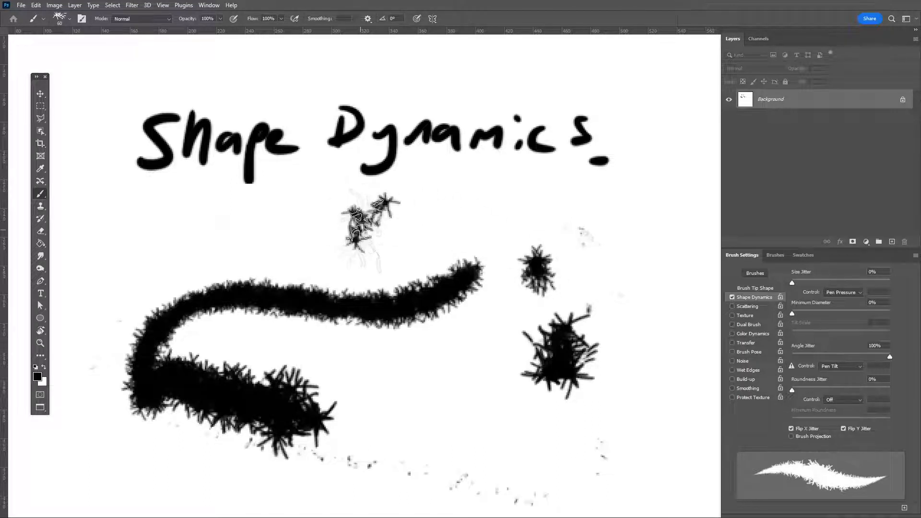
pyautogui.moveTo(480, 230); pyautogui.dragTo(514, 223)
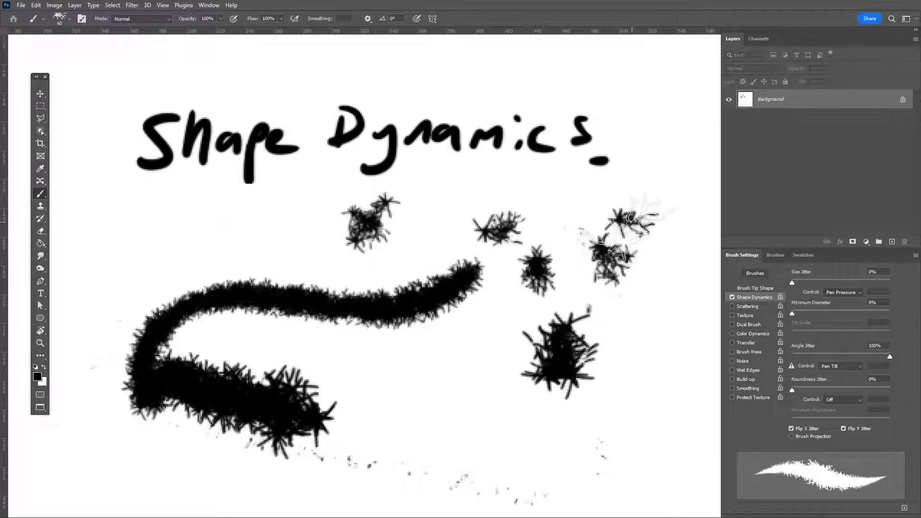
pyautogui.moveTo(605, 264)
pyautogui.mouseDown()
pyautogui.moveTo(608, 307)
pyautogui.moveTo(595, 336)
pyautogui.moveTo(538, 370)
pyautogui.moveTo(486, 365)
pyautogui.moveTo(389, 403)
pyautogui.moveTo(572, 365)
pyautogui.moveTo(502, 388)
pyautogui.moveTo(431, 379)
pyautogui.moveTo(331, 384)
pyautogui.moveTo(221, 351)
pyautogui.moveTo(379, 275)
pyautogui.mouseUp()
# - Cover the flip-jitter test marks in white and turn off Brush Projection
pyautogui.press('x')
pyautogui.moveTo(192, 250)
pyautogui.mouseDown()
pyautogui.moveTo(137, 264)
pyautogui.moveTo(421, 222)
pyautogui.moveTo(499, 228)
pyautogui.mouseUp()
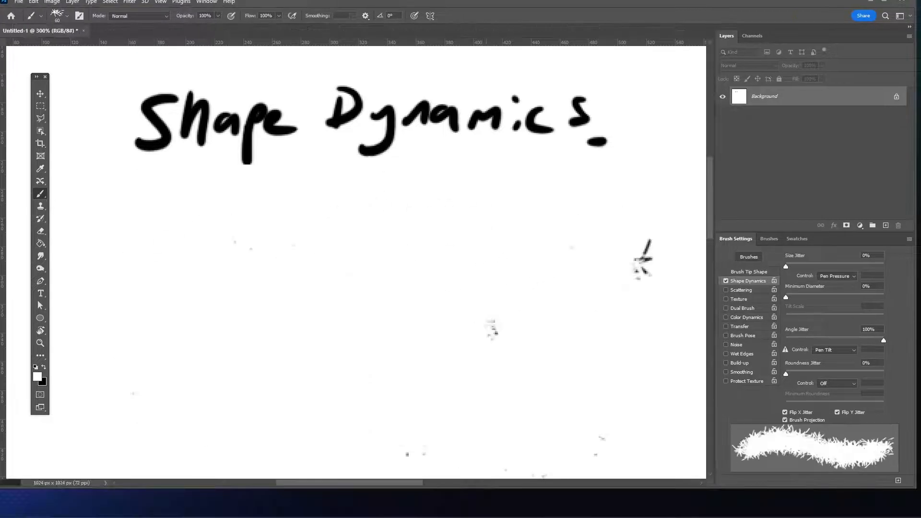
pyautogui.click(808, 419)
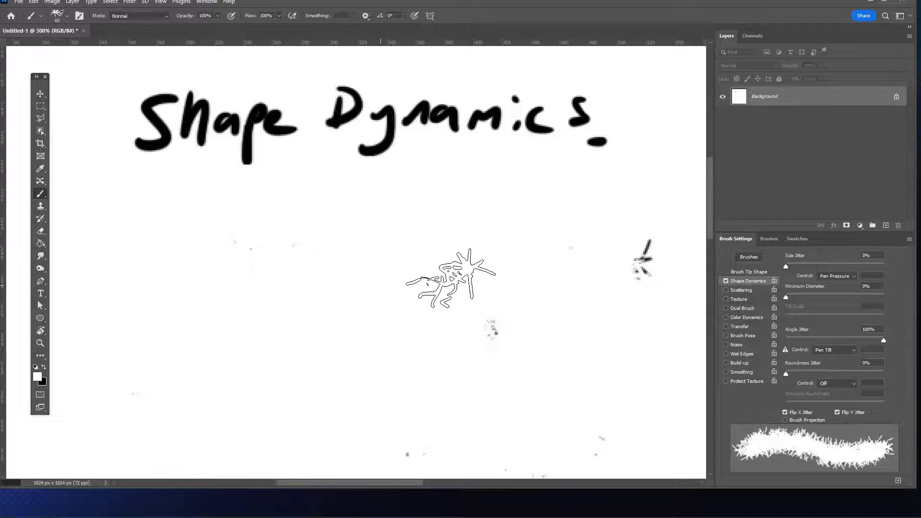
pyautogui.moveTo(657, 261)
pyautogui.mouseDown()
pyautogui.moveTo(554, 259)
pyautogui.moveTo(543, 310)
pyautogui.mouseUp()
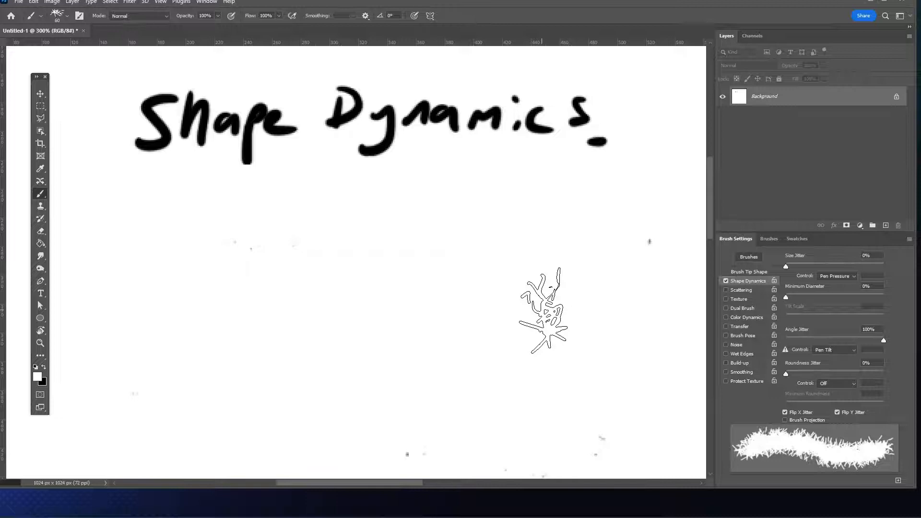
pyautogui.moveTo(544, 311)
pyautogui.mouseDown()
pyautogui.moveTo(454, 270)
pyautogui.moveTo(367, 303)
pyautogui.mouseUp()
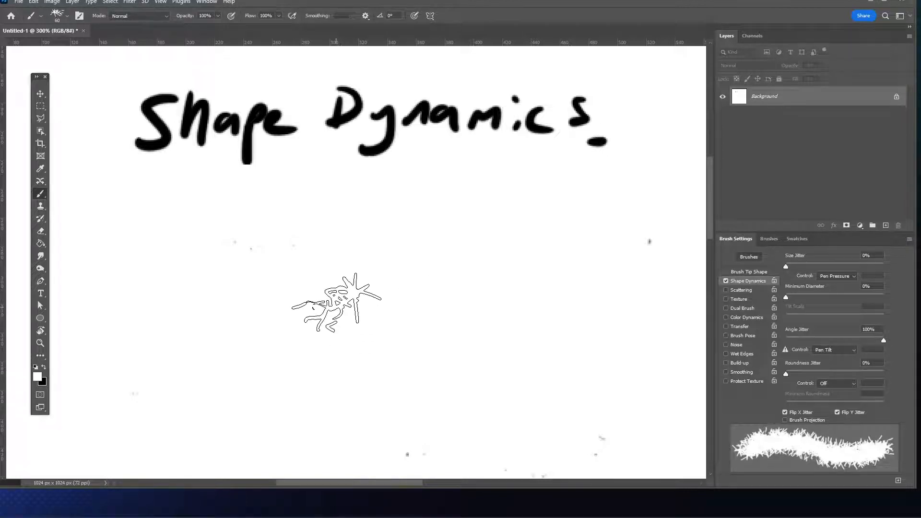
# - Paint a short black test stroke in the middle of the canvas, then clean it and the leftover specks away with white
pyautogui.press('x')
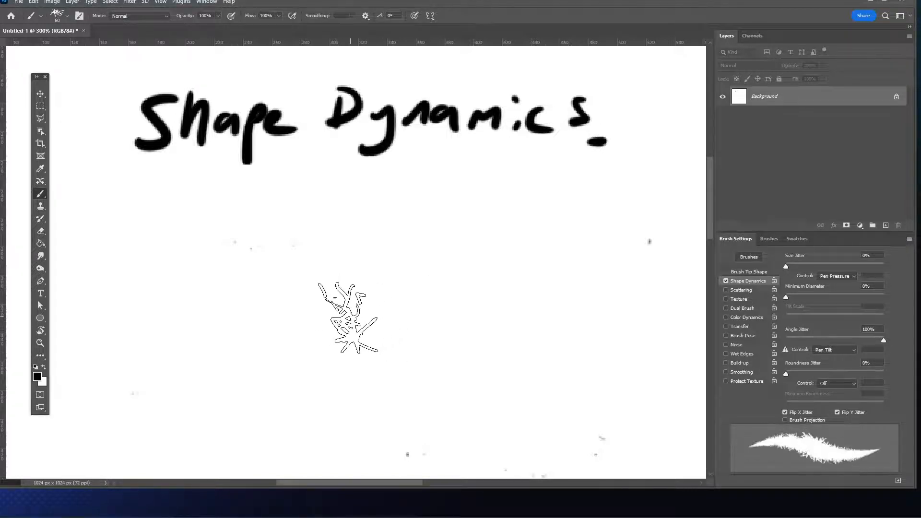
pyautogui.moveTo(350, 319)
pyautogui.mouseDown()
pyautogui.moveTo(266, 325)
pyautogui.moveTo(279, 312)
pyautogui.moveTo(334, 326)
pyautogui.moveTo(421, 317)
pyautogui.moveTo(278, 303)
pyautogui.moveTo(342, 292)
pyautogui.moveTo(315, 308)
pyautogui.mouseUp()
pyautogui.press('x')
pyautogui.moveTo(189, 274)
pyautogui.mouseDown()
pyautogui.moveTo(250, 292)
pyautogui.moveTo(267, 346)
pyautogui.moveTo(216, 355)
pyautogui.moveTo(418, 413)
pyautogui.mouseUp()
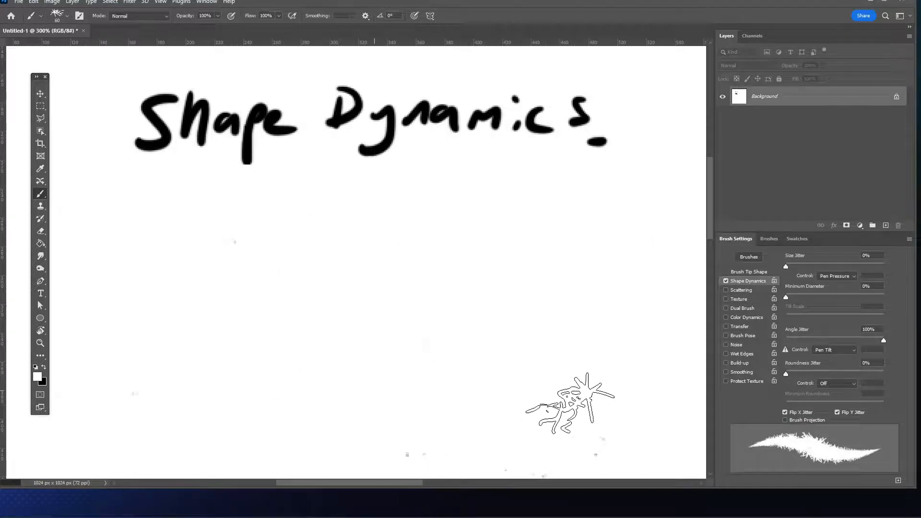
pyautogui.moveTo(576, 452); pyautogui.dragTo(422, 449)
pyautogui.moveTo(267, 272); pyautogui.dragTo(208, 242)
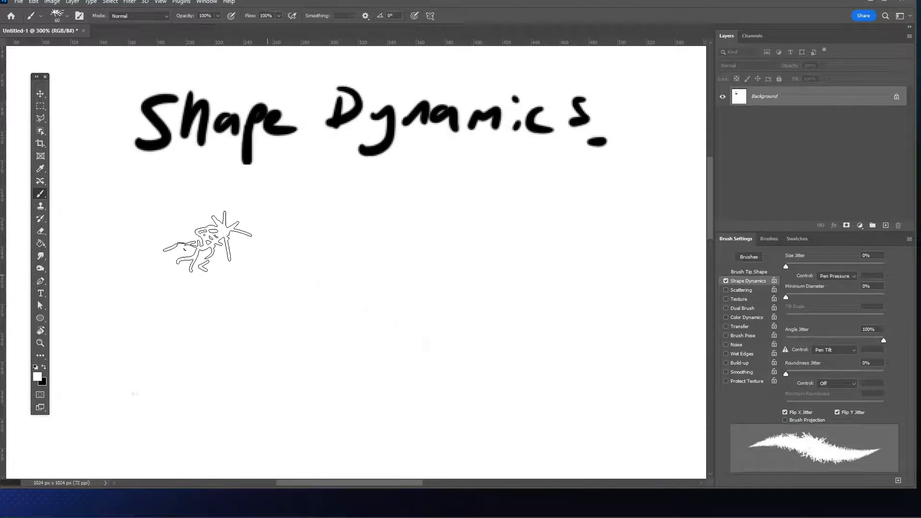
pyautogui.click(849, 278)
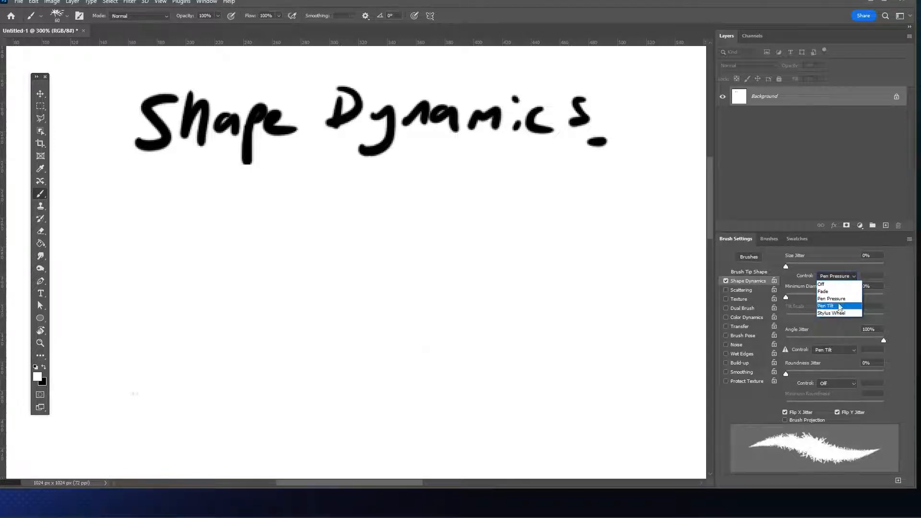
pyautogui.click(831, 250)
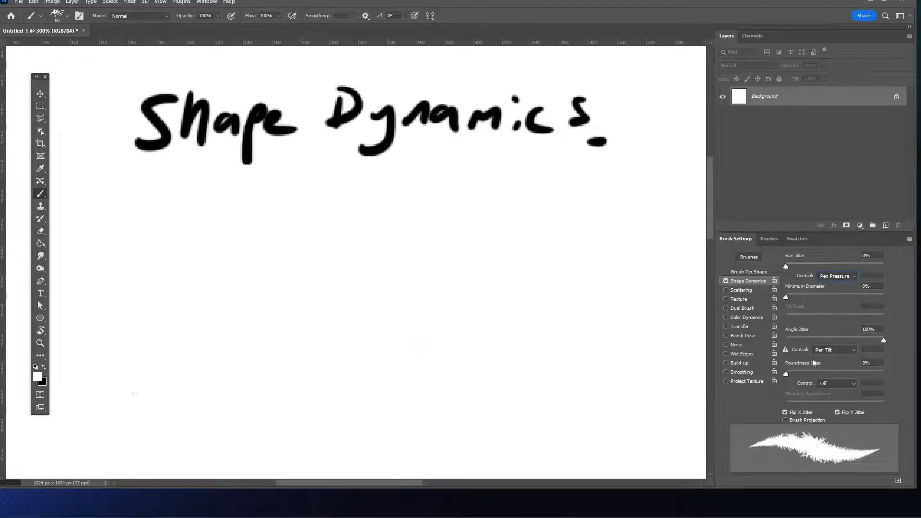
pyautogui.click(834, 355)
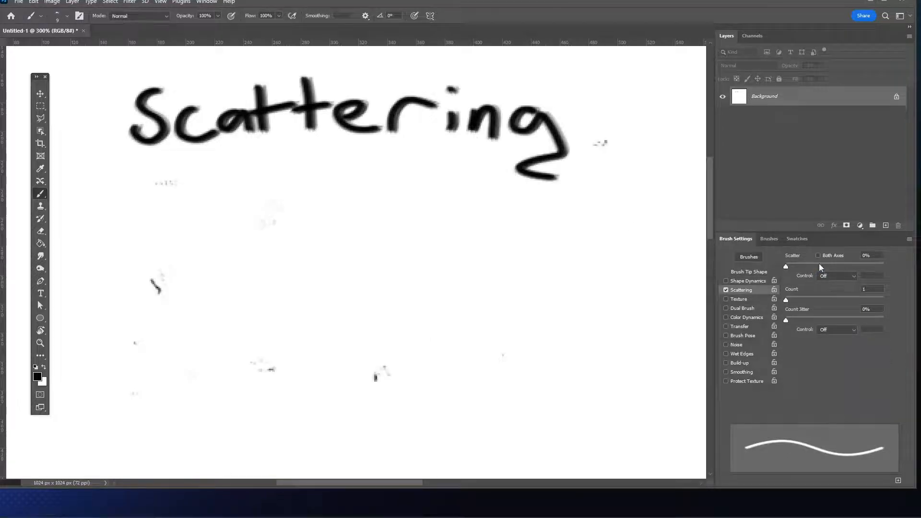
# - Paint black strokes below the Scattering title with 299% Scatter on Both Axes, enlarging the Scribble brush to 25 px
pyautogui.moveTo(185, 211)
pyautogui.mouseDown()
pyautogui.moveTo(412, 363)
pyautogui.moveTo(384, 303)
pyautogui.moveTo(165, 336)
pyautogui.moveTo(457, 419)
pyautogui.moveTo(519, 310)
pyautogui.moveTo(432, 336)
pyautogui.moveTo(219, 309)
pyautogui.moveTo(506, 305)
pyautogui.moveTo(423, 257)
pyautogui.mouseUp()
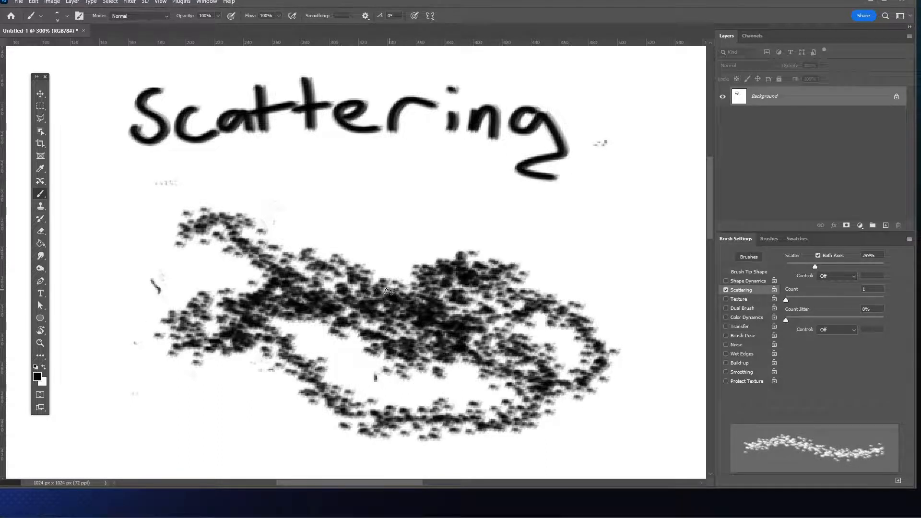
pyautogui.moveTo(389, 291)
pyautogui.mouseDown()
pyautogui.moveTo(365, 245)
pyautogui.moveTo(163, 288)
pyautogui.moveTo(298, 370)
pyautogui.moveTo(261, 283)
pyautogui.mouseUp()
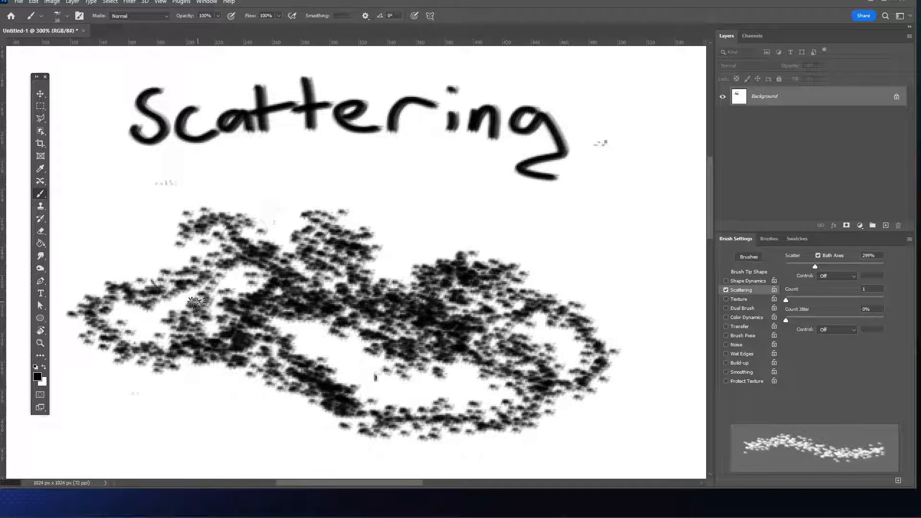
pyautogui.press(']')
pyautogui.moveTo(151, 295)
pyautogui.mouseDown()
pyautogui.moveTo(251, 325)
pyautogui.moveTo(426, 349)
pyautogui.moveTo(222, 321)
pyautogui.moveTo(359, 263)
pyautogui.moveTo(428, 316)
pyautogui.moveTo(533, 361)
pyautogui.moveTo(272, 384)
pyautogui.moveTo(368, 429)
pyautogui.moveTo(447, 424)
pyautogui.moveTo(637, 449)
pyautogui.moveTo(488, 362)
pyautogui.moveTo(598, 364)
pyautogui.moveTo(505, 351)
pyautogui.moveTo(525, 343)
pyautogui.moveTo(289, 341)
pyautogui.moveTo(164, 313)
pyautogui.moveTo(107, 364)
pyautogui.moveTo(236, 332)
pyautogui.moveTo(511, 362)
pyautogui.moveTo(506, 301)
pyautogui.moveTo(539, 351)
pyautogui.mouseUp()
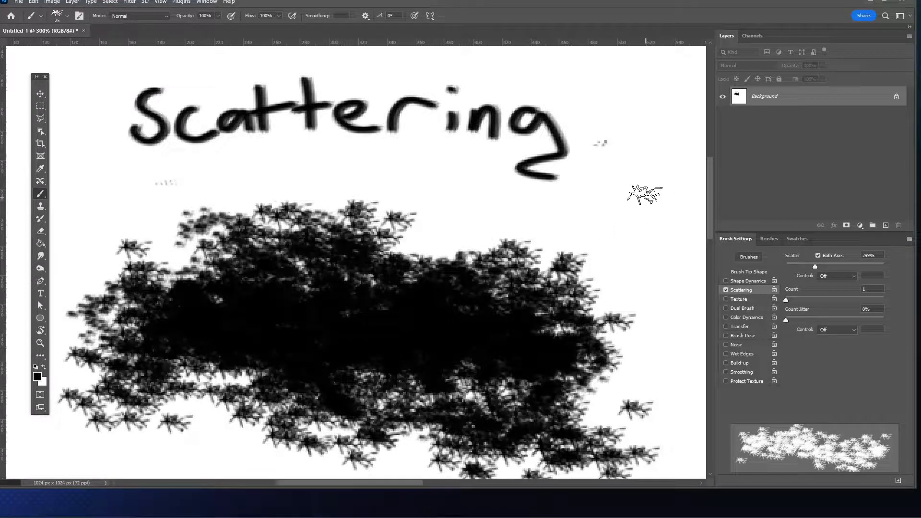
# - Reduce the brush to 5 px and paint small scattered black marks beside the title and along the black mass
pyautogui.press('[')
pyautogui.press('[')
pyautogui.press('[')
pyautogui.press('[')
pyautogui.press('[')
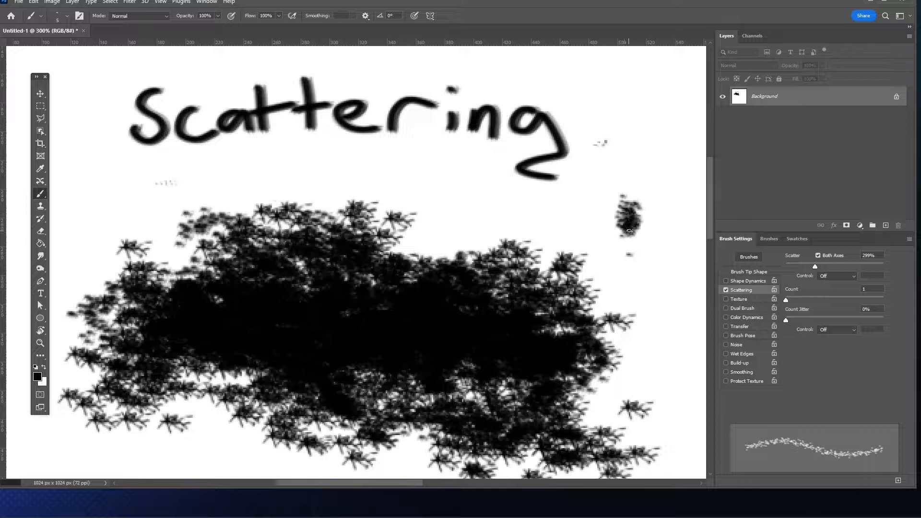
pyautogui.moveTo(633, 166); pyautogui.dragTo(601, 228)
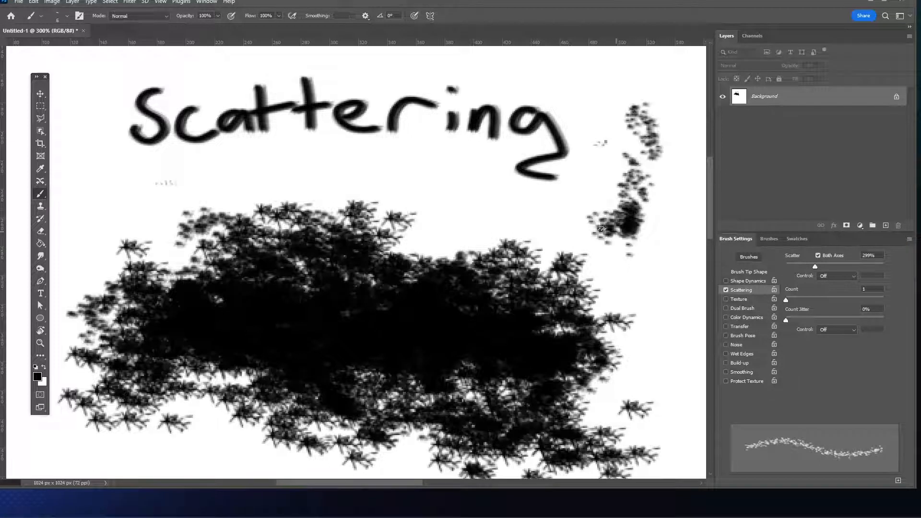
pyautogui.moveTo(622, 274)
pyautogui.mouseDown()
pyautogui.moveTo(616, 217)
pyautogui.moveTo(590, 340)
pyautogui.moveTo(467, 287)
pyautogui.moveTo(439, 226)
pyautogui.moveTo(450, 201)
pyautogui.mouseUp()
# - Enlarge the brush to 20 px and paint scattered black dabs between the title and the black mass
pyautogui.press(']')
pyautogui.press(']')
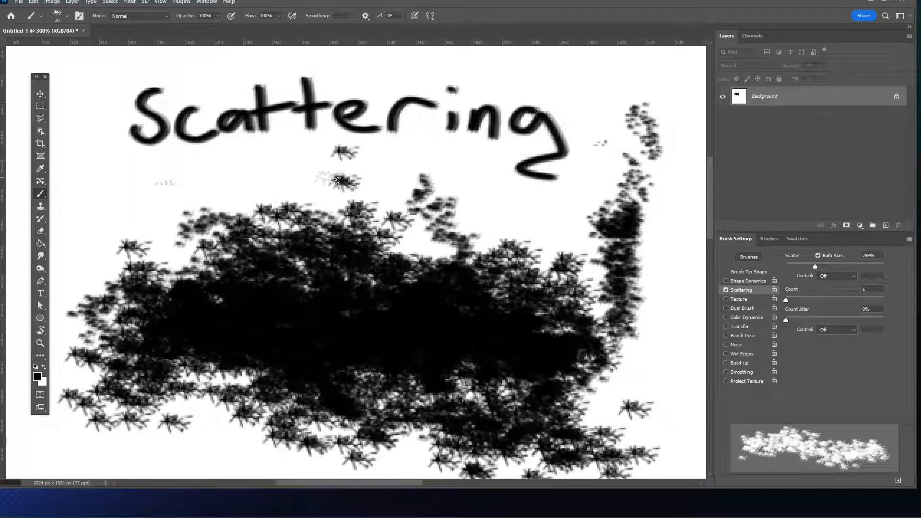
pyautogui.moveTo(240, 178); pyautogui.dragTo(192, 184)
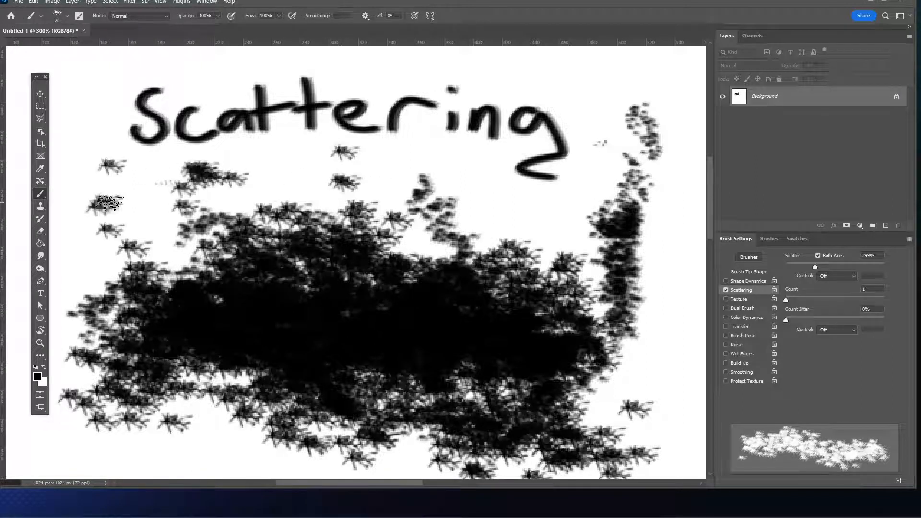
pyautogui.moveTo(101, 208)
pyautogui.mouseDown()
pyautogui.moveTo(121, 203)
pyautogui.moveTo(143, 212)
pyautogui.moveTo(132, 209)
pyautogui.moveTo(120, 227)
pyautogui.moveTo(149, 233)
pyautogui.moveTo(242, 291)
pyautogui.moveTo(459, 307)
pyautogui.mouseUp()
# - Cover the black mass in white and paint a dense black shape over it with the Count set to 5
pyautogui.moveTo(560, 341)
pyautogui.mouseDown()
pyautogui.moveTo(504, 346)
pyautogui.moveTo(192, 307)
pyautogui.moveTo(111, 332)
pyautogui.moveTo(96, 379)
pyautogui.moveTo(547, 398)
pyautogui.moveTo(480, 432)
pyautogui.moveTo(288, 297)
pyautogui.moveTo(352, 351)
pyautogui.moveTo(540, 394)
pyautogui.mouseUp()
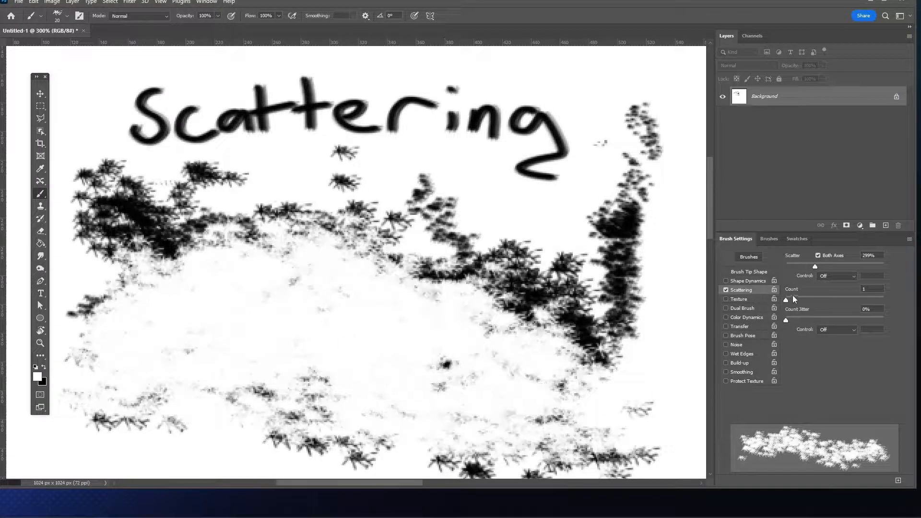
pyautogui.moveTo(796, 300); pyautogui.dragTo(815, 304)
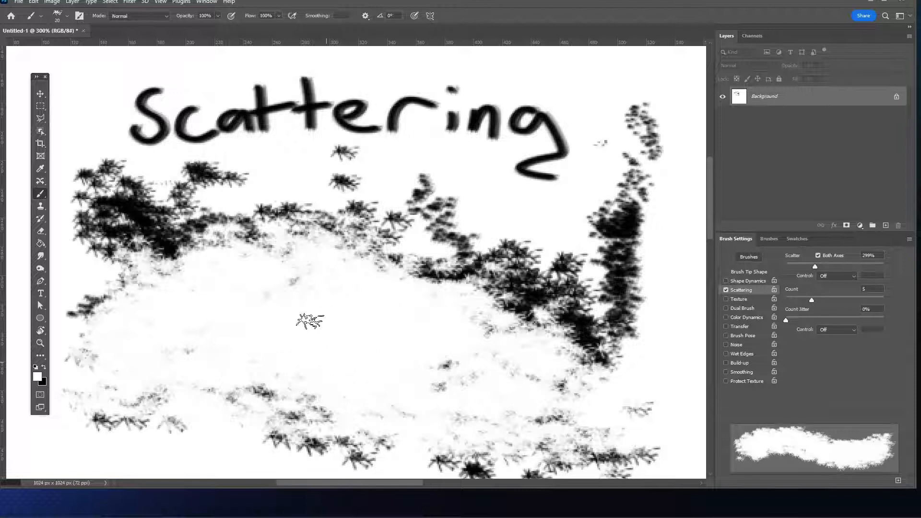
pyautogui.moveTo(261, 344)
pyautogui.mouseDown()
pyautogui.moveTo(528, 384)
pyautogui.moveTo(312, 326)
pyautogui.moveTo(561, 312)
pyautogui.mouseUp()
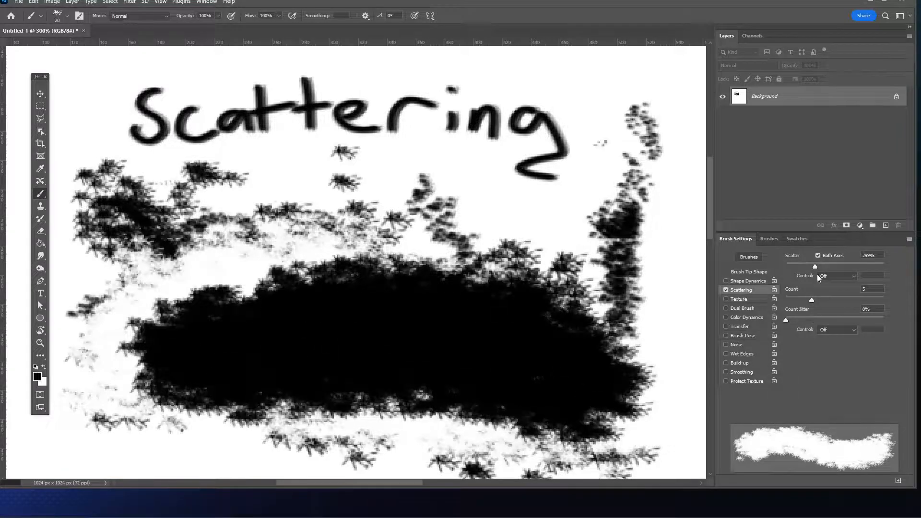
# - Raise Scatter to 877%, paint widely scattered black marks across the canvas and cover their middle in white
pyautogui.moveTo(814, 267); pyautogui.dragTo(872, 266)
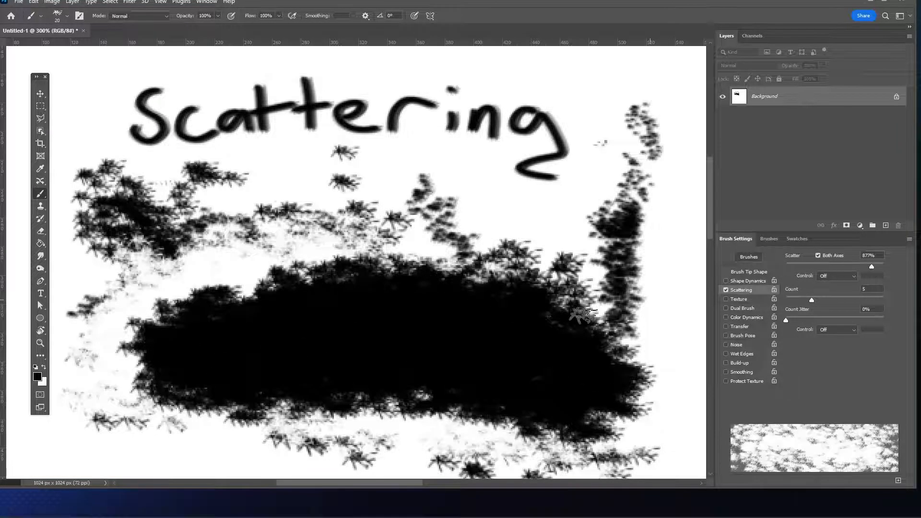
pyautogui.moveTo(586, 293); pyautogui.dragTo(434, 326)
pyautogui.press('x')
pyautogui.moveTo(600, 345)
pyautogui.mouseDown()
pyautogui.moveTo(360, 336)
pyautogui.moveTo(144, 312)
pyautogui.moveTo(295, 315)
pyautogui.moveTo(349, 298)
pyautogui.moveTo(508, 370)
pyautogui.moveTo(650, 382)
pyautogui.moveTo(489, 391)
pyautogui.moveTo(167, 374)
pyautogui.moveTo(450, 384)
pyautogui.moveTo(208, 384)
pyautogui.moveTo(580, 322)
pyautogui.moveTo(323, 330)
pyautogui.moveTo(160, 383)
pyautogui.moveTo(139, 304)
pyautogui.moveTo(656, 334)
pyautogui.moveTo(336, 376)
pyautogui.moveTo(222, 341)
pyautogui.moveTo(135, 412)
pyautogui.moveTo(599, 364)
pyautogui.moveTo(422, 350)
pyautogui.moveTo(384, 325)
pyautogui.moveTo(541, 374)
pyautogui.moveTo(240, 336)
pyautogui.mouseUp()
pyautogui.press('x')
pyautogui.press('x')
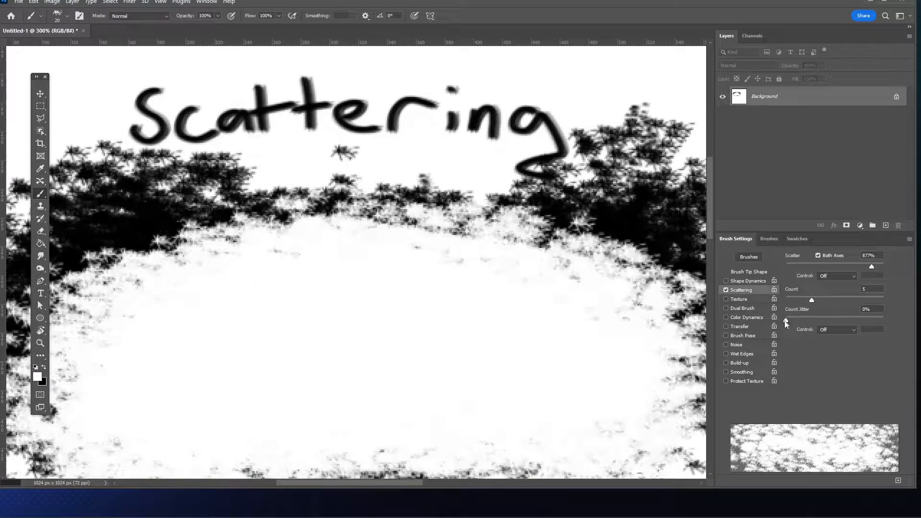
# - Raise the Count Jitter to 100% with its control left Off
pyautogui.moveTo(787, 320); pyautogui.dragTo(808, 328)
pyautogui.click(830, 330)
pyautogui.click(814, 317)
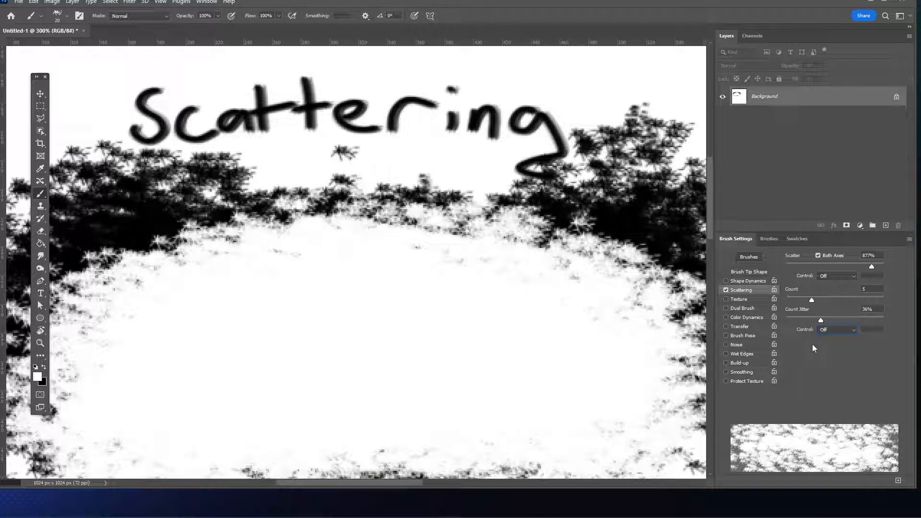
pyautogui.moveTo(839, 323)
pyautogui.mouseDown()
pyautogui.moveTo(871, 324)
pyautogui.moveTo(855, 323)
pyautogui.mouseUp()
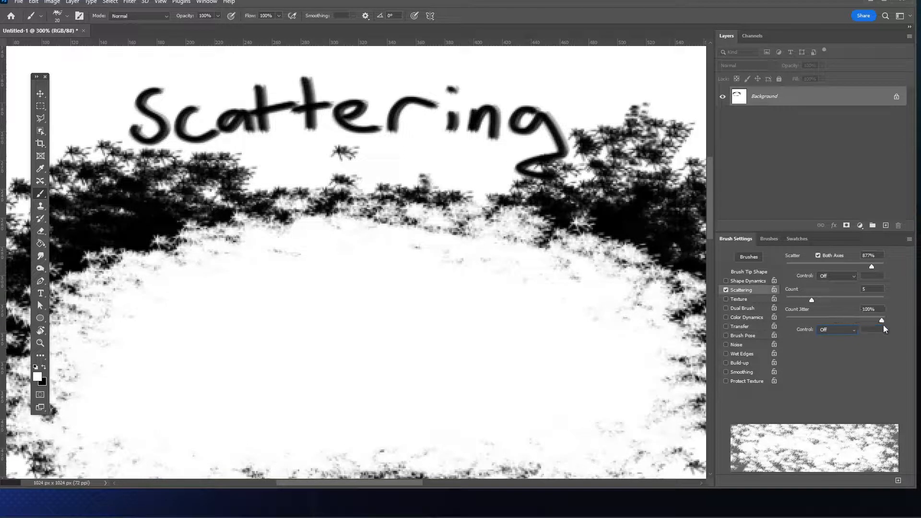
# - Set Count Jitter to 68% and Scatter to 64%, and paint dense black strokes over the white middle of the canvas
pyautogui.moveTo(883, 324); pyautogui.dragTo(853, 320)
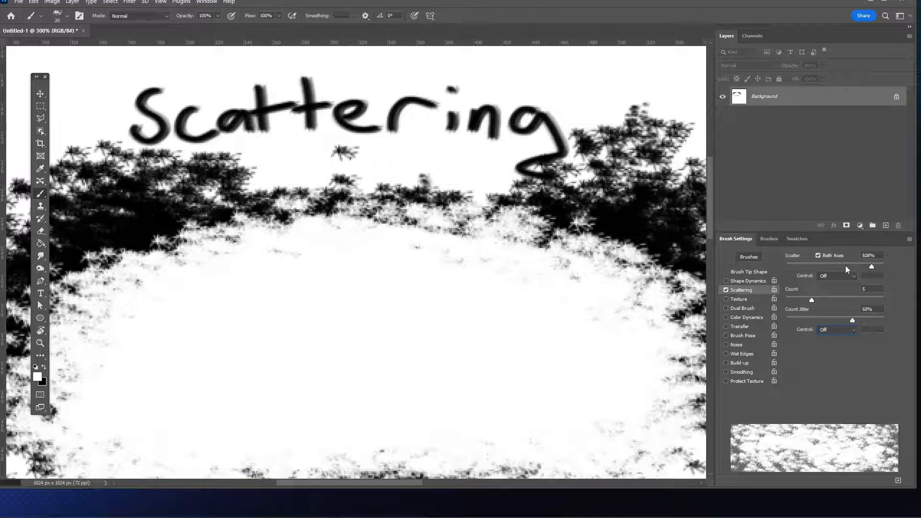
pyautogui.moveTo(845, 267); pyautogui.dragTo(792, 267)
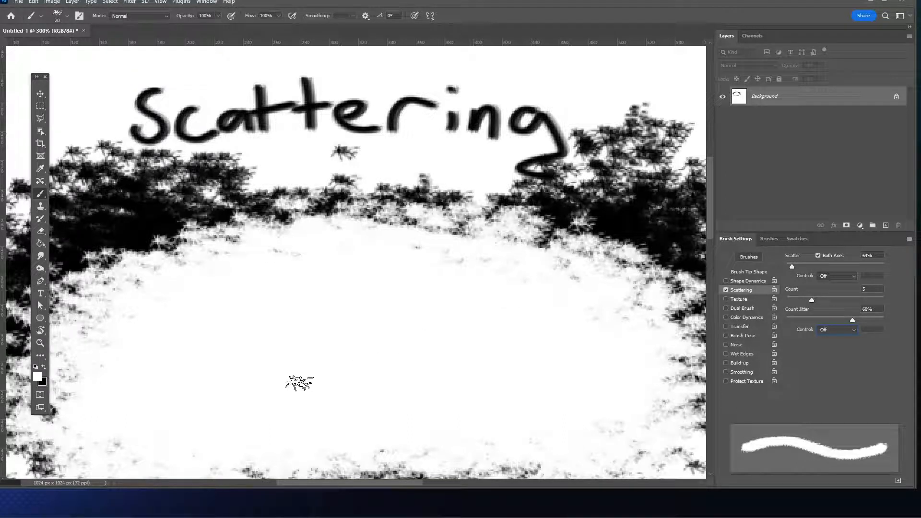
pyautogui.moveTo(397, 337)
pyautogui.mouseDown()
pyautogui.moveTo(391, 386)
pyautogui.moveTo(588, 393)
pyautogui.mouseUp()
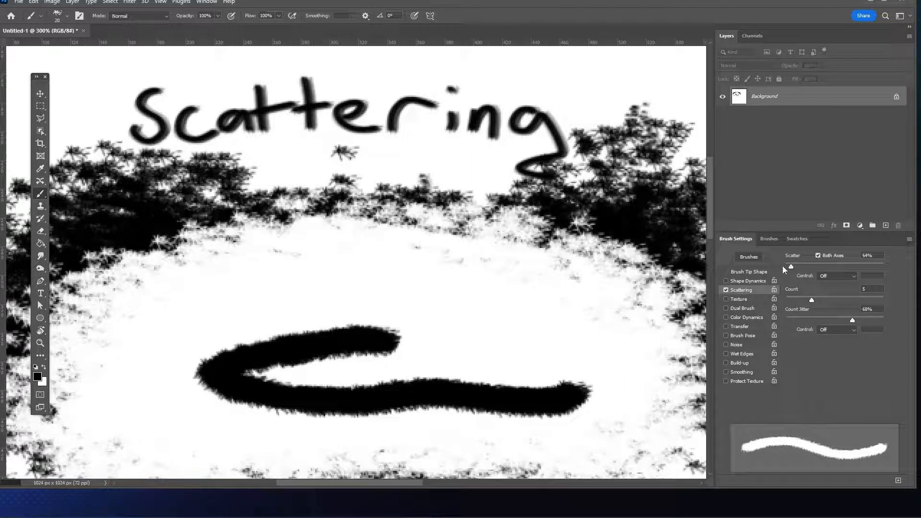
pyautogui.moveTo(422, 271)
pyautogui.mouseDown()
pyautogui.moveTo(226, 338)
pyautogui.moveTo(573, 341)
pyautogui.mouseUp()
pyautogui.moveTo(516, 281)
pyautogui.mouseDown()
pyautogui.moveTo(278, 314)
pyautogui.moveTo(607, 354)
pyautogui.moveTo(198, 301)
pyautogui.moveTo(430, 304)
pyautogui.moveTo(176, 299)
pyautogui.moveTo(336, 225)
pyautogui.moveTo(473, 267)
pyautogui.moveTo(684, 359)
pyautogui.mouseUp()
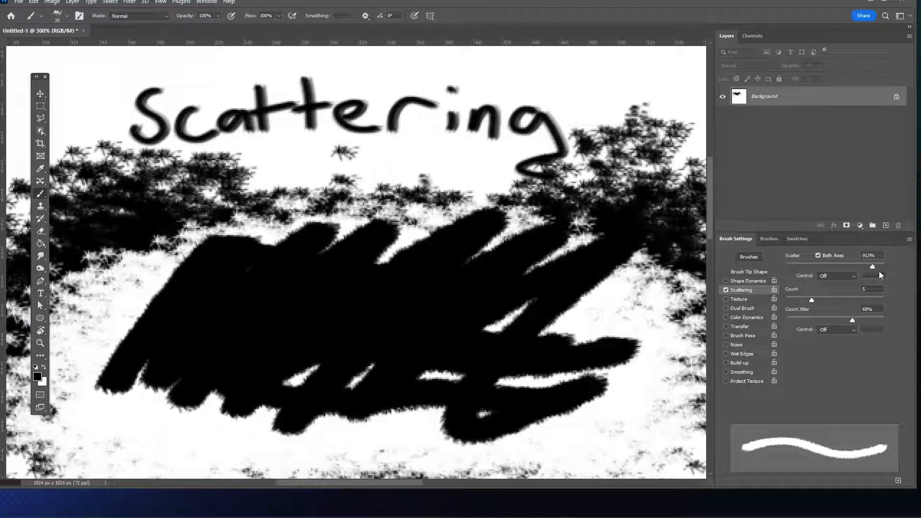
# - Raise Scatter to 1000%, cover the black strokes with scattered white, and paint across the cleared area in black
pyautogui.moveTo(879, 271); pyautogui.dragTo(885, 270)
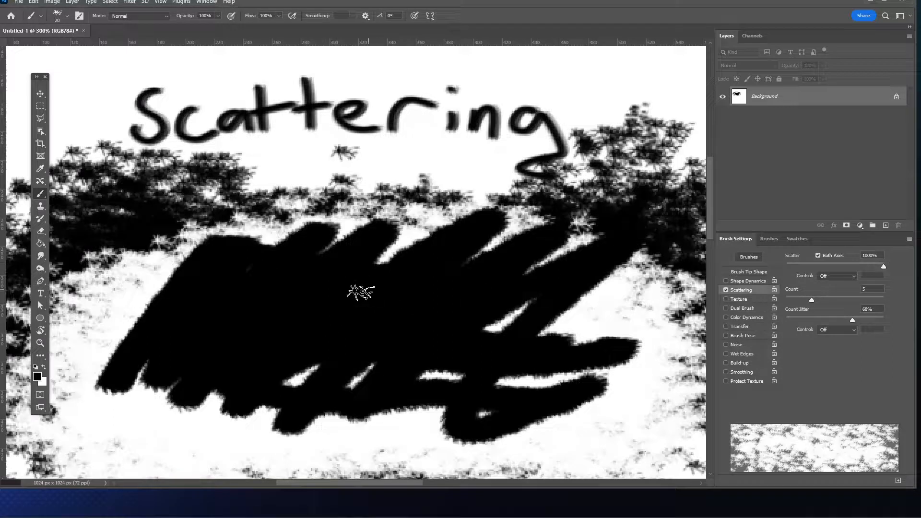
pyautogui.moveTo(265, 330)
pyautogui.mouseDown()
pyautogui.moveTo(528, 312)
pyautogui.moveTo(336, 384)
pyautogui.moveTo(624, 383)
pyautogui.moveTo(96, 359)
pyautogui.mouseUp()
pyautogui.moveTo(624, 230); pyautogui.dragTo(681, 273)
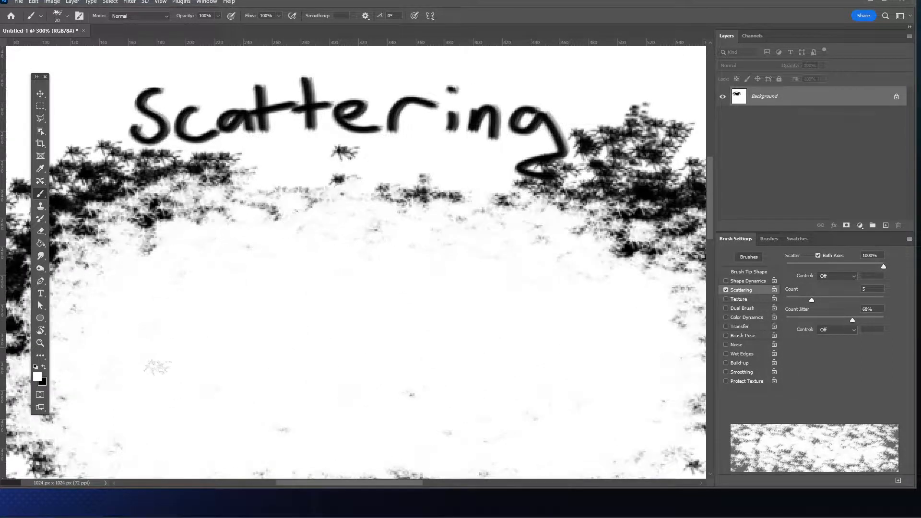
pyautogui.press('x')
pyautogui.moveTo(144, 384)
pyautogui.mouseDown()
pyautogui.moveTo(207, 331)
pyautogui.moveTo(556, 354)
pyautogui.moveTo(164, 350)
pyautogui.moveTo(370, 325)
pyautogui.moveTo(381, 312)
pyautogui.moveTo(439, 382)
pyautogui.moveTo(450, 278)
pyautogui.mouseUp()
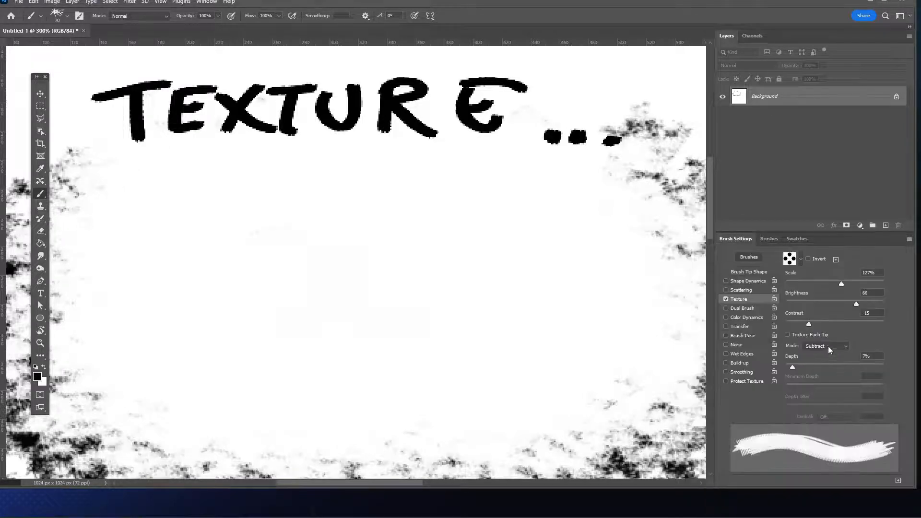
# - Try the Multiply texture mode, settle on Linear Burn with Depth 100% and Scale 29%, and paint a dotted black shape below the title
pyautogui.click(829, 346)
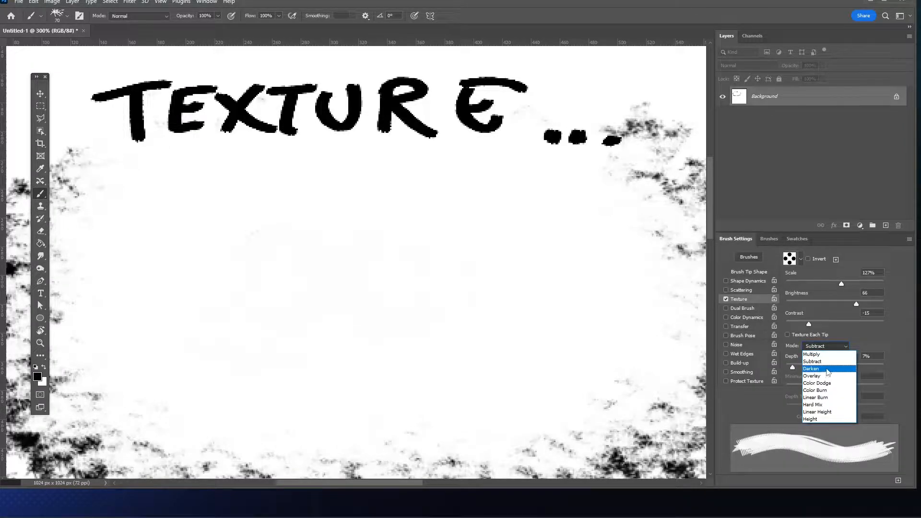
pyautogui.click(816, 354)
pyautogui.click(827, 346)
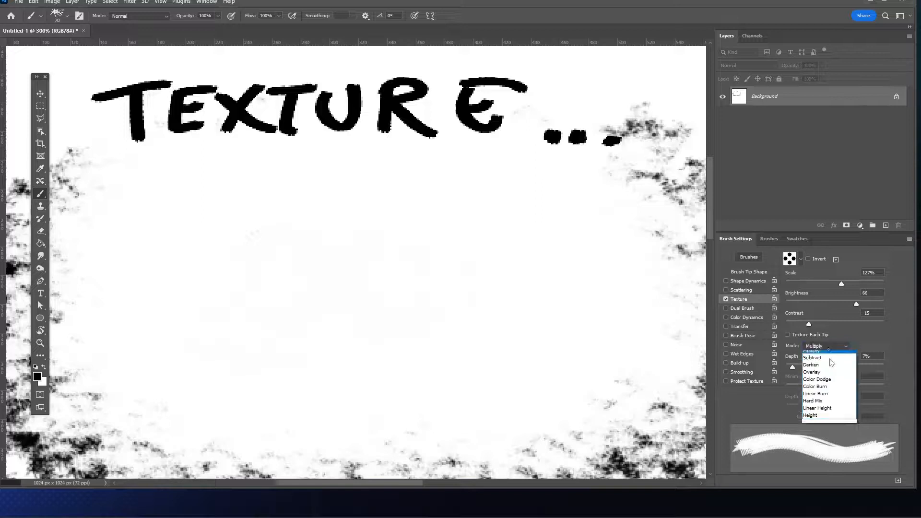
pyautogui.click(827, 399)
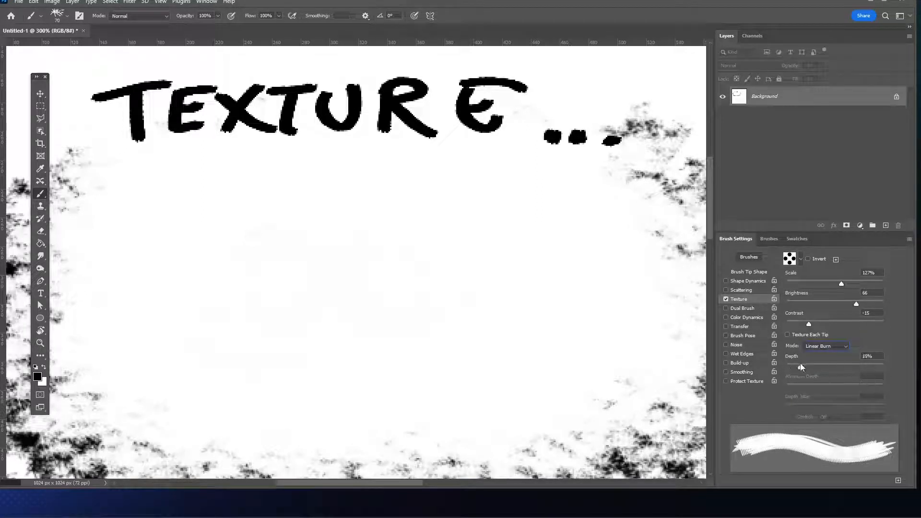
pyautogui.moveTo(790, 285); pyautogui.dragTo(811, 288)
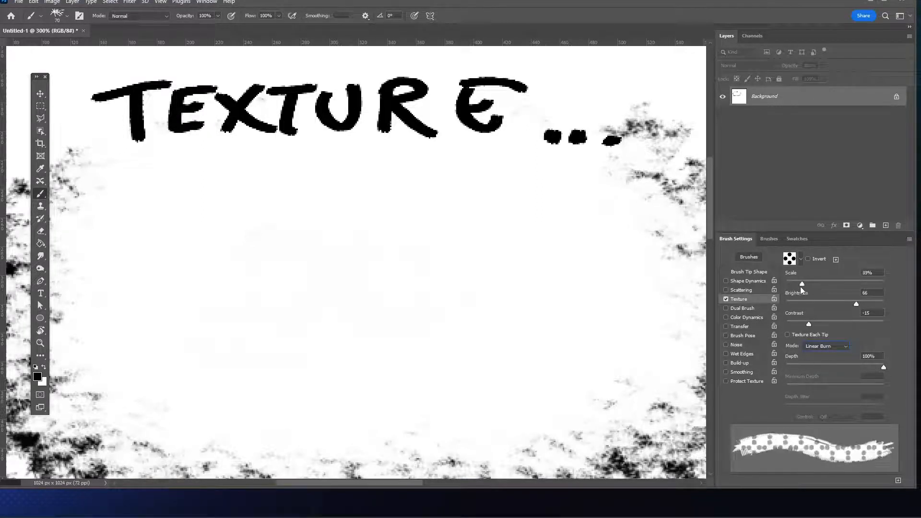
pyautogui.moveTo(475, 259)
pyautogui.mouseDown()
pyautogui.moveTo(158, 355)
pyautogui.moveTo(509, 283)
pyautogui.moveTo(480, 312)
pyautogui.moveTo(645, 336)
pyautogui.moveTo(268, 355)
pyautogui.moveTo(401, 288)
pyautogui.moveTo(634, 267)
pyautogui.mouseUp()
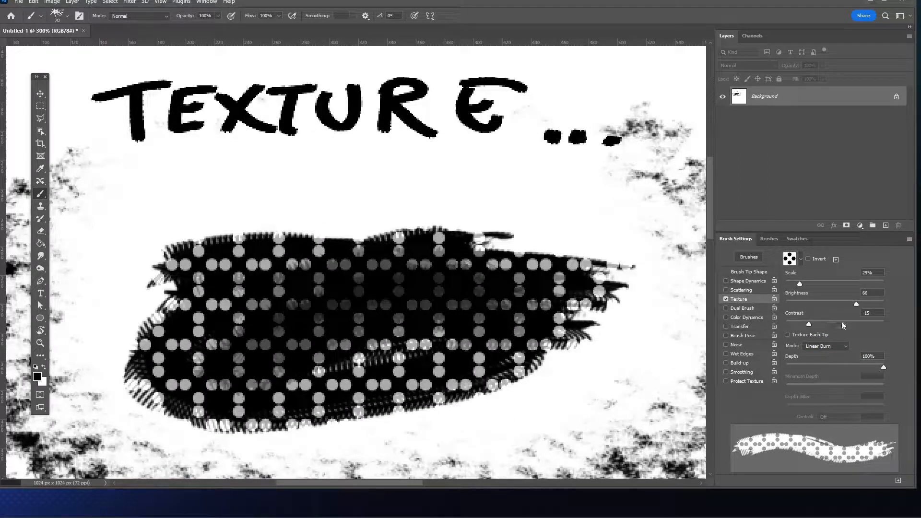
# - Set the texture Brightness to -90 and Contrast to 67, and paint textured black and white strokes over the dotted shape
pyautogui.moveTo(830, 305)
pyautogui.mouseDown()
pyautogui.moveTo(796, 302)
pyautogui.moveTo(805, 304)
pyautogui.mouseUp()
pyautogui.moveTo(490, 256)
pyautogui.mouseDown()
pyautogui.moveTo(346, 228)
pyautogui.moveTo(357, 249)
pyautogui.moveTo(232, 257)
pyautogui.moveTo(446, 274)
pyautogui.moveTo(423, 221)
pyautogui.moveTo(310, 268)
pyautogui.mouseUp()
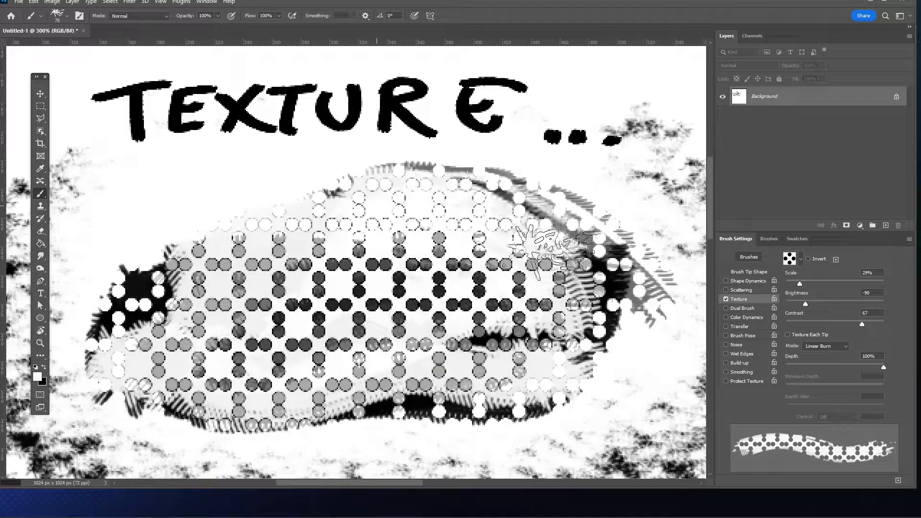
pyautogui.moveTo(555, 253)
pyautogui.mouseDown()
pyautogui.moveTo(537, 244)
pyautogui.moveTo(530, 283)
pyautogui.moveTo(514, 268)
pyautogui.mouseUp()
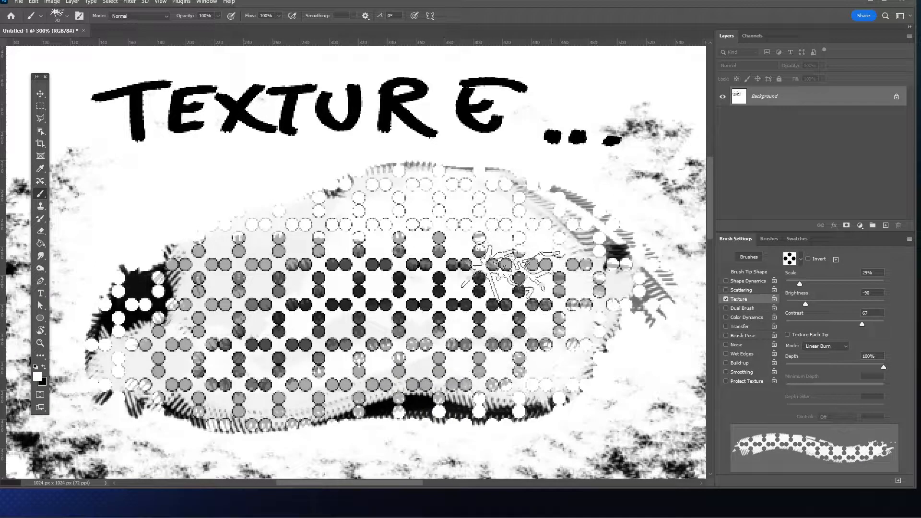
pyautogui.moveTo(254, 328)
pyautogui.mouseDown()
pyautogui.moveTo(312, 358)
pyautogui.moveTo(530, 332)
pyautogui.moveTo(231, 379)
pyautogui.moveTo(208, 248)
pyautogui.moveTo(241, 271)
pyautogui.moveTo(239, 362)
pyautogui.moveTo(329, 302)
pyautogui.moveTo(329, 278)
pyautogui.moveTo(402, 365)
pyautogui.moveTo(618, 352)
pyautogui.moveTo(672, 365)
pyautogui.mouseUp()
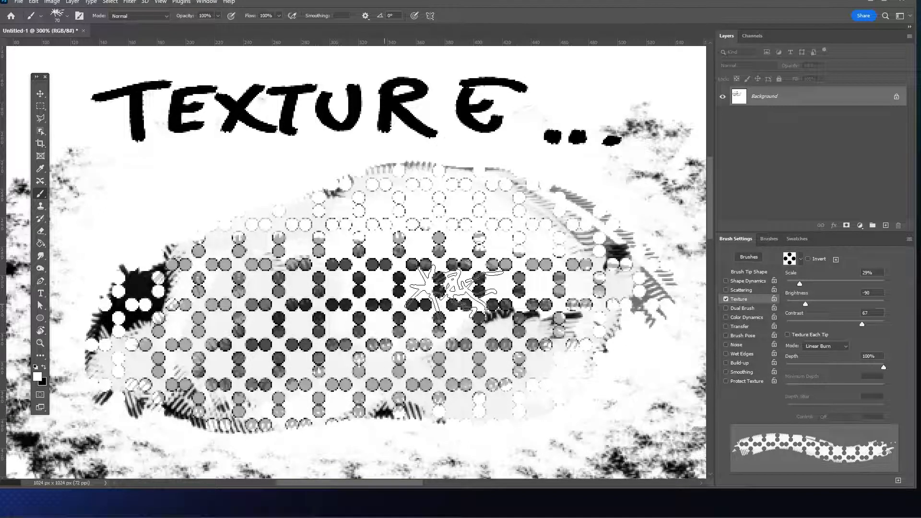
pyautogui.moveTo(182, 307)
pyautogui.mouseDown()
pyautogui.moveTo(298, 312)
pyautogui.moveTo(215, 269)
pyautogui.moveTo(201, 403)
pyautogui.moveTo(307, 285)
pyautogui.mouseUp()
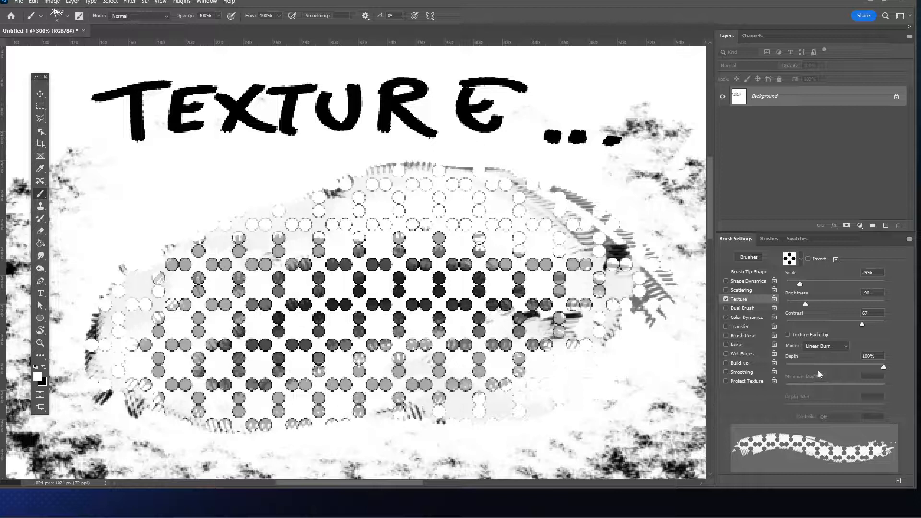
# - Turn on Texture Each Tip, reduce the texture Scale to 20%, and paint textured black and white strokes over the shape
pyautogui.click(840, 346)
pyautogui.click(893, 347)
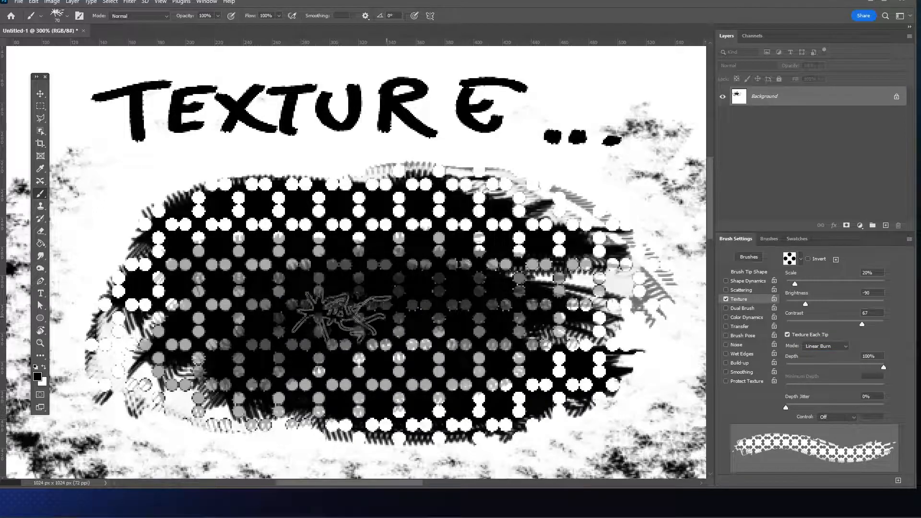
pyautogui.press('x')
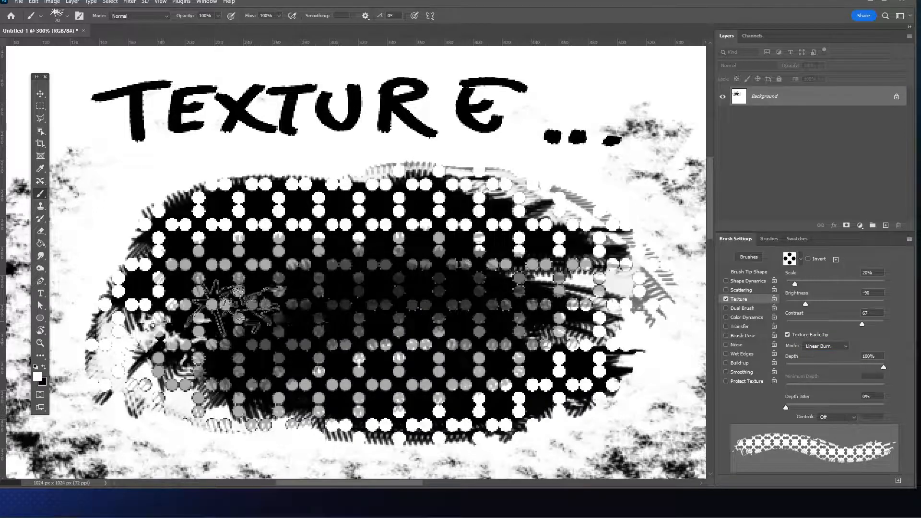
pyautogui.moveTo(192, 331)
pyautogui.mouseDown()
pyautogui.moveTo(211, 353)
pyautogui.moveTo(211, 288)
pyautogui.moveTo(246, 316)
pyautogui.mouseUp()
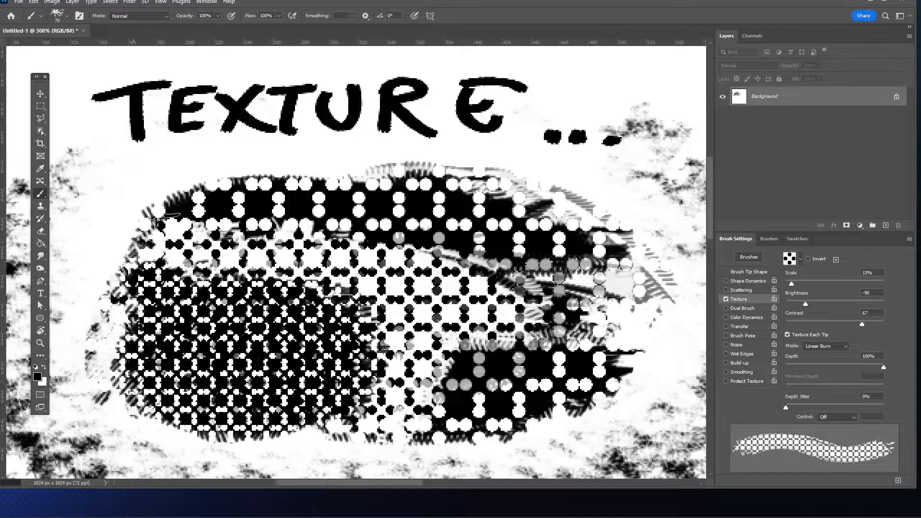
# - Reduce the texture Scale to 13%, extend the finely dotted black pattern, and paint over most of it in white
pyautogui.moveTo(144, 288)
pyautogui.mouseDown()
pyautogui.moveTo(106, 336)
pyautogui.moveTo(72, 312)
pyautogui.moveTo(94, 278)
pyautogui.moveTo(159, 412)
pyautogui.moveTo(278, 331)
pyautogui.moveTo(431, 364)
pyautogui.moveTo(496, 362)
pyautogui.moveTo(575, 403)
pyautogui.moveTo(504, 422)
pyautogui.moveTo(614, 393)
pyautogui.mouseUp()
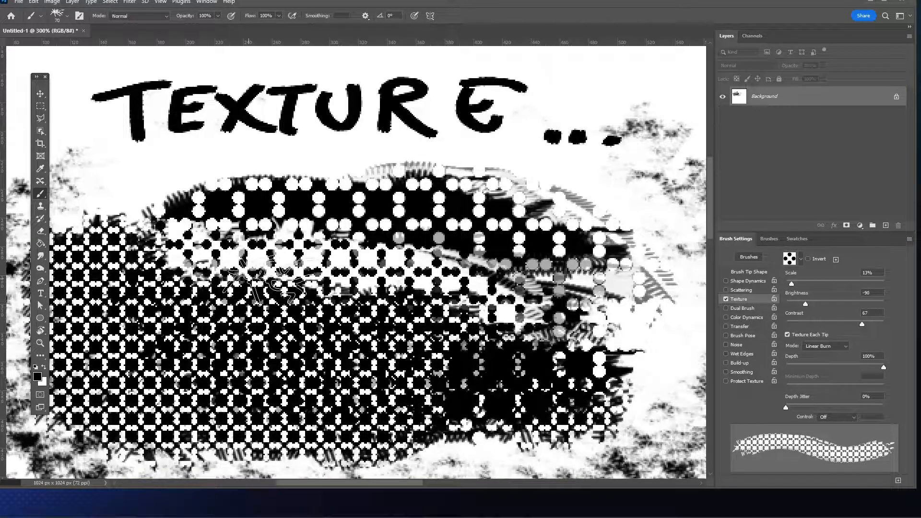
pyautogui.press('x')
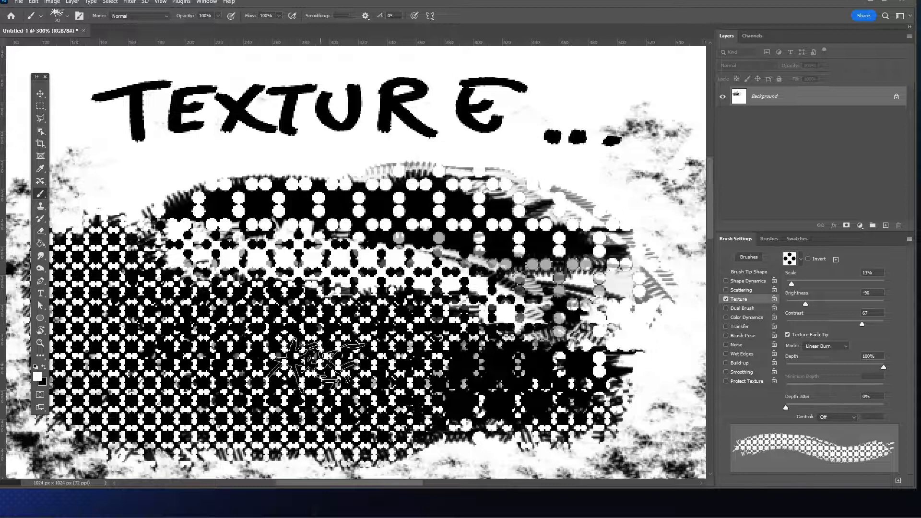
pyautogui.moveTo(288, 327)
pyautogui.mouseDown()
pyautogui.moveTo(221, 331)
pyautogui.moveTo(125, 288)
pyautogui.moveTo(84, 250)
pyautogui.moveTo(538, 375)
pyautogui.moveTo(615, 353)
pyautogui.mouseUp()
pyautogui.moveTo(523, 372)
pyautogui.mouseDown()
pyautogui.moveTo(216, 240)
pyautogui.moveTo(432, 201)
pyautogui.moveTo(600, 231)
pyautogui.moveTo(547, 410)
pyautogui.mouseUp()
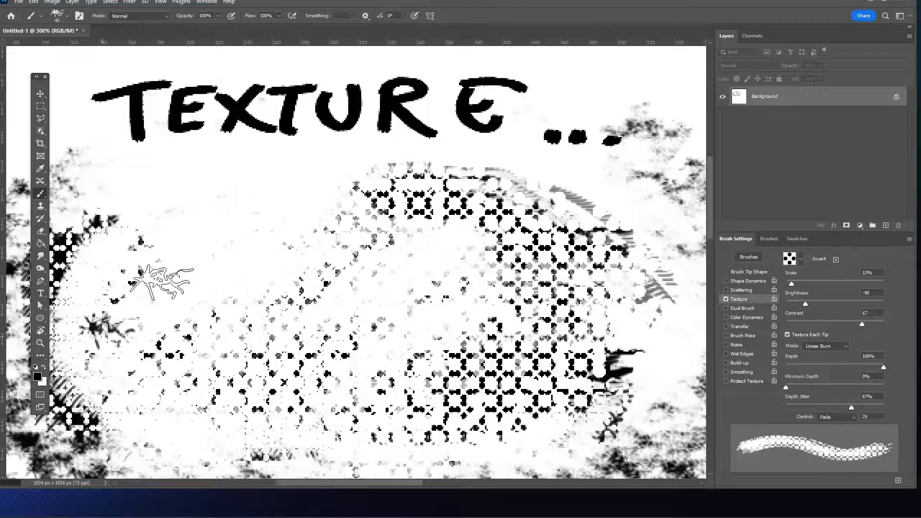
# - Paint black test strokes over the whitened area with Depth Jitter at 67% and its control on Fade 25
pyautogui.moveTo(96, 312)
pyautogui.mouseDown()
pyautogui.moveTo(346, 240)
pyautogui.moveTo(446, 283)
pyautogui.mouseUp()
pyautogui.moveTo(216, 384)
pyautogui.mouseDown()
pyautogui.moveTo(317, 336)
pyautogui.moveTo(453, 305)
pyautogui.moveTo(358, 369)
pyautogui.moveTo(234, 419)
pyautogui.moveTo(456, 341)
pyautogui.moveTo(423, 304)
pyautogui.moveTo(221, 223)
pyautogui.moveTo(204, 232)
pyautogui.moveTo(235, 273)
pyautogui.moveTo(196, 321)
pyautogui.mouseUp()
pyautogui.moveTo(352, 187)
pyautogui.mouseDown()
pyautogui.moveTo(408, 312)
pyautogui.moveTo(298, 288)
pyautogui.moveTo(168, 288)
pyautogui.moveTo(273, 226)
pyautogui.moveTo(144, 297)
pyautogui.moveTo(360, 278)
pyautogui.moveTo(329, 268)
pyautogui.moveTo(303, 393)
pyautogui.moveTo(452, 369)
pyautogui.moveTo(350, 366)
pyautogui.moveTo(308, 407)
pyautogui.mouseUp()
pyautogui.moveTo(174, 319); pyautogui.dragTo(263, 264)
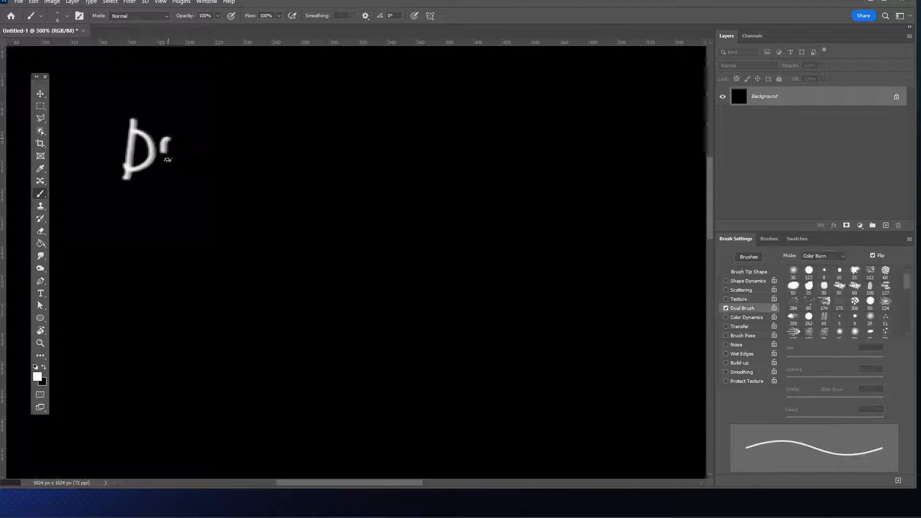
# - Handwrite the title "DUAL BRUSH" in white on the black canvas and underline it with a curved stroke
pyautogui.moveTo(163, 130); pyautogui.dragTo(485, 149)
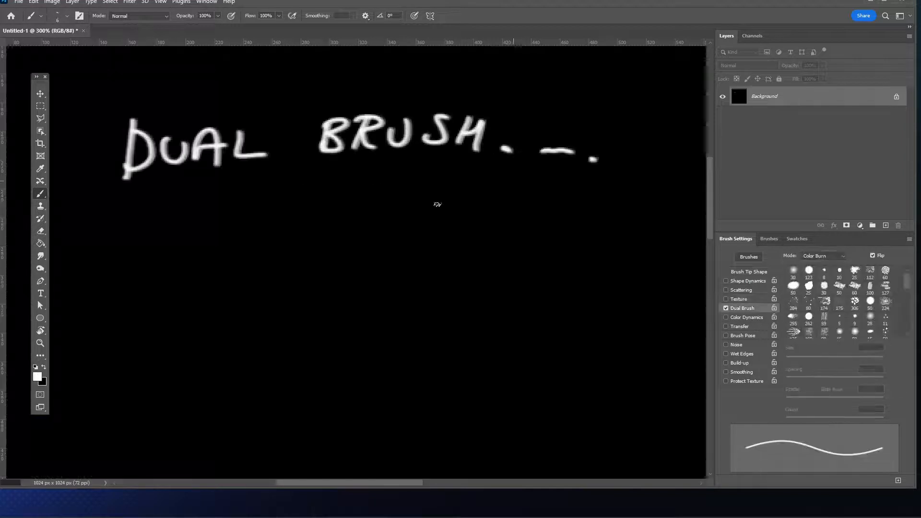
pyautogui.moveTo(170, 206); pyautogui.dragTo(566, 222)
# - Enlarge the scribble brush to 50 px and paint a thick solid white shape below the underlined title
pyautogui.press(']')
pyautogui.press(']')
pyautogui.press(']')
pyautogui.press(']')
pyautogui.press(']')
pyautogui.press(']')
pyautogui.press(']')
pyautogui.press(']')
pyautogui.press(']')
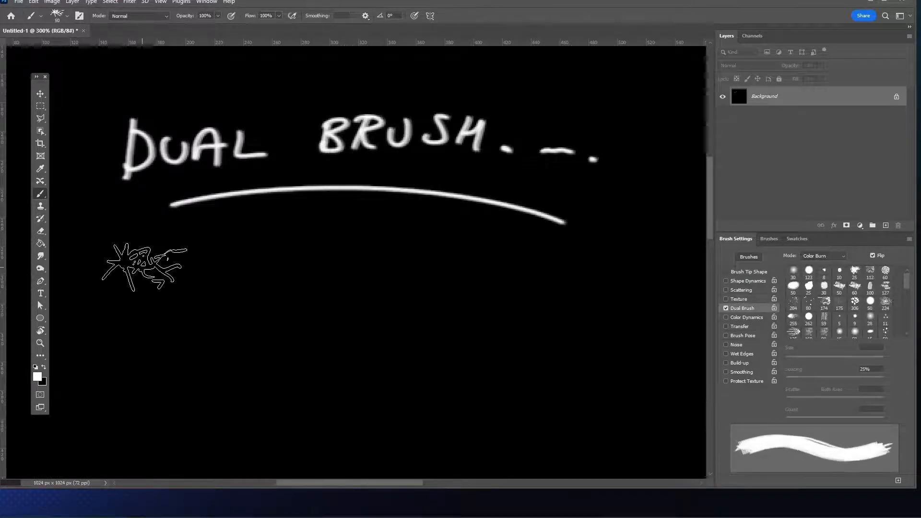
pyautogui.moveTo(144, 288)
pyautogui.mouseDown()
pyautogui.moveTo(293, 358)
pyautogui.moveTo(391, 329)
pyautogui.moveTo(473, 339)
pyautogui.moveTo(547, 365)
pyautogui.mouseUp()
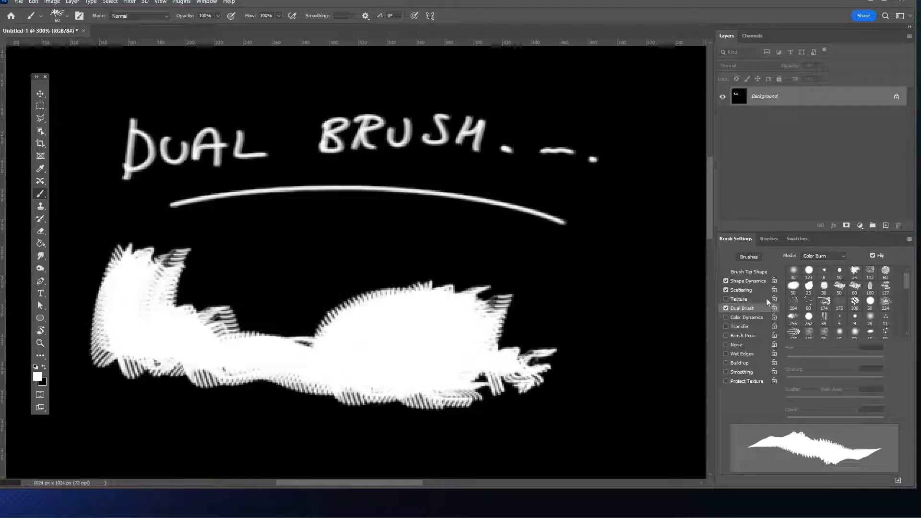
# - Choose the 304 px tip as the dual brush and set its Size to 23 px, Spacing to 891% and Scatter to 363%
pyautogui.click(825, 331)
pyautogui.scroll(-3, 807, 284)
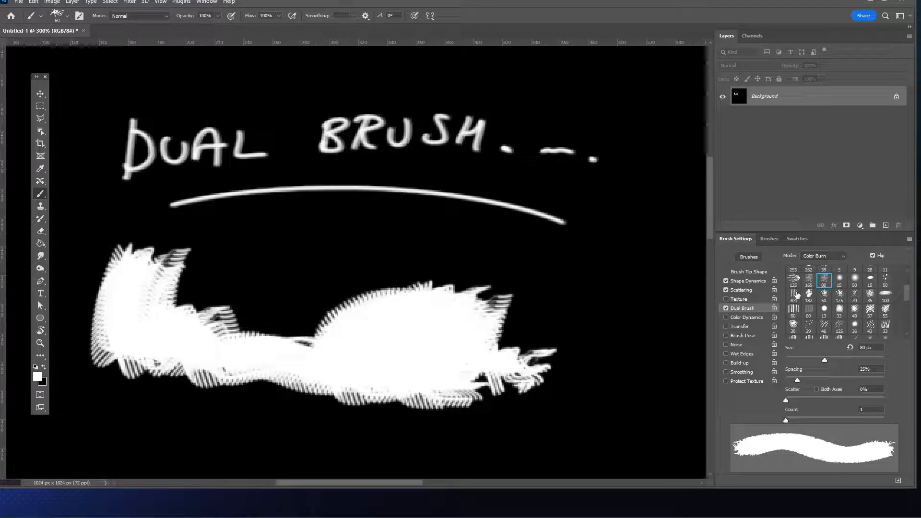
pyautogui.click(795, 294)
pyautogui.scroll(2, 837, 324)
pyautogui.moveTo(836, 360); pyautogui.dragTo(822, 360)
pyautogui.moveTo(833, 380); pyautogui.dragTo(878, 384)
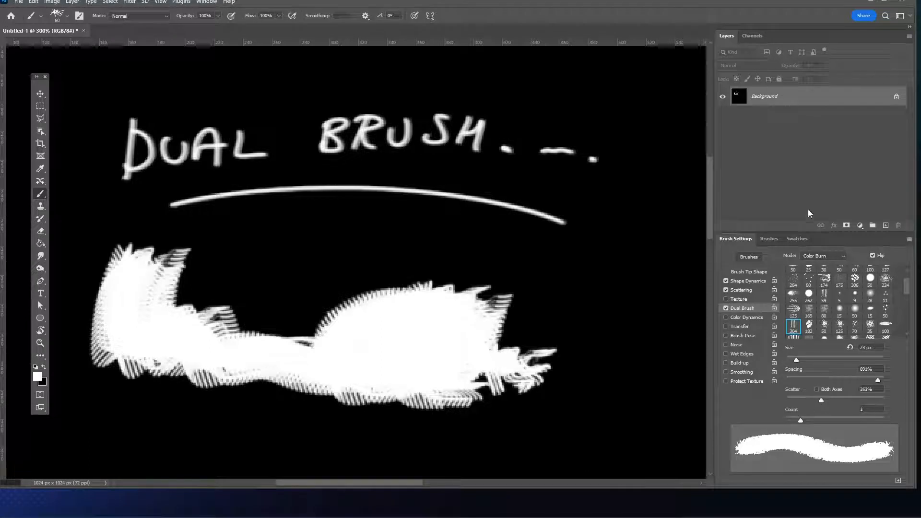
# - Set the dual brush to Darken mode, Size 30 px, Spacing 28% and Count 3, and paint crosshatched white around the solid shape
pyautogui.click(821, 274)
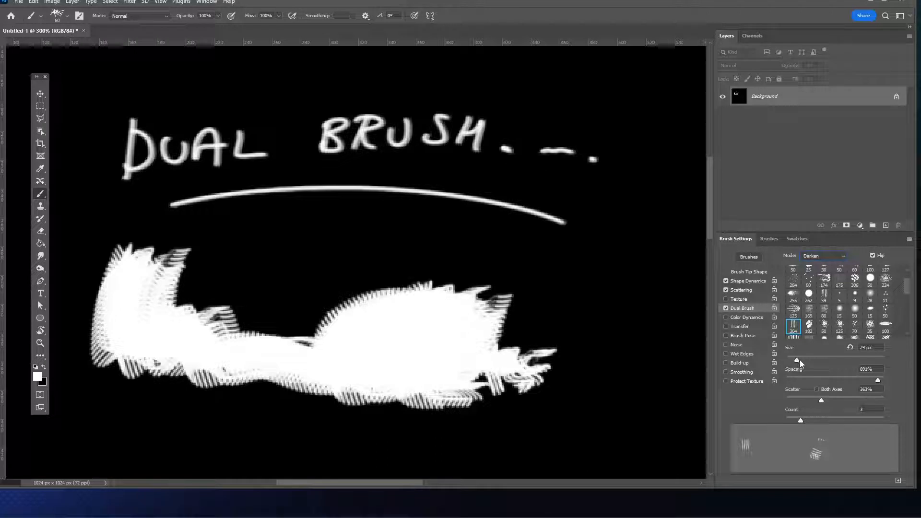
pyautogui.moveTo(830, 378); pyautogui.dragTo(800, 381)
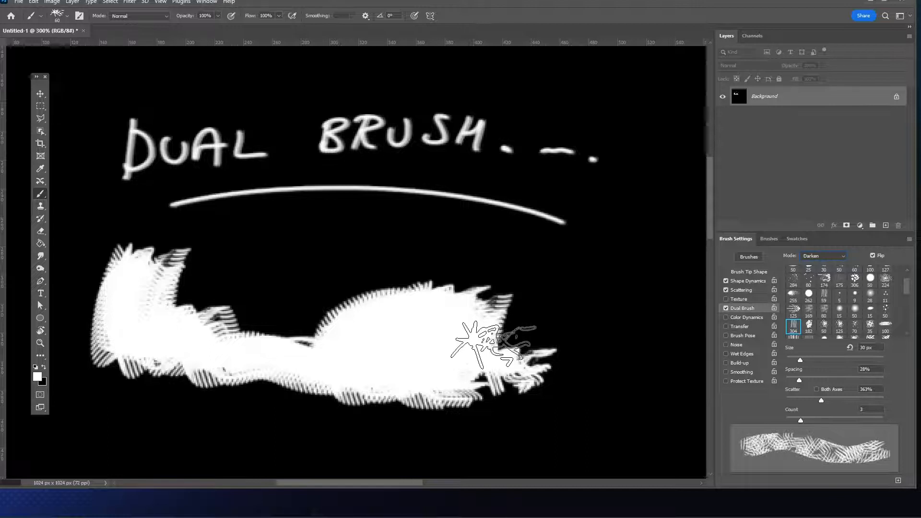
pyautogui.moveTo(482, 302)
pyautogui.mouseDown()
pyautogui.moveTo(619, 312)
pyautogui.moveTo(356, 299)
pyautogui.moveTo(423, 302)
pyautogui.moveTo(195, 339)
pyautogui.moveTo(355, 350)
pyautogui.mouseUp()
# - Cover the white shape in black and paint a long crosshatched white band across the lower canvas
pyautogui.press('x')
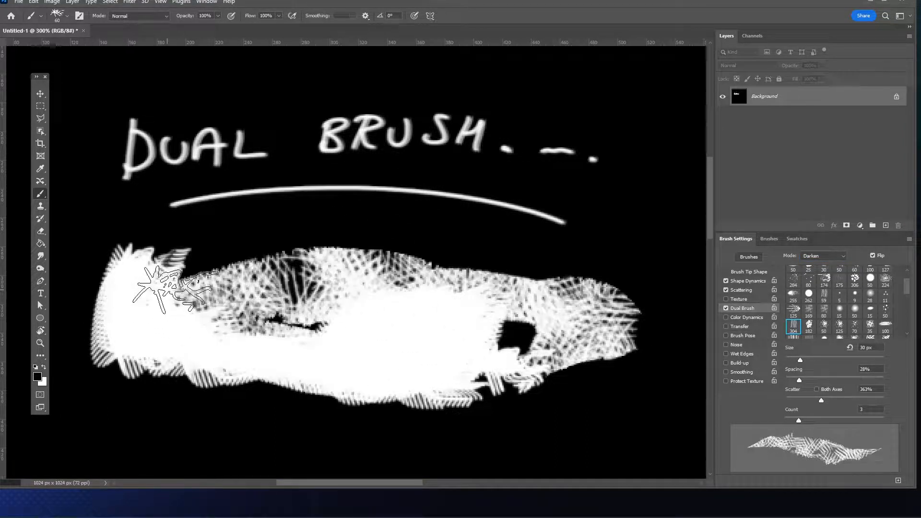
pyautogui.moveTo(144, 297)
pyautogui.mouseDown()
pyautogui.moveTo(173, 311)
pyautogui.moveTo(106, 318)
pyautogui.moveTo(96, 310)
pyautogui.moveTo(162, 296)
pyautogui.moveTo(361, 339)
pyautogui.moveTo(341, 315)
pyautogui.moveTo(363, 367)
pyautogui.moveTo(214, 317)
pyautogui.moveTo(499, 298)
pyautogui.moveTo(421, 347)
pyautogui.moveTo(434, 298)
pyautogui.moveTo(550, 324)
pyautogui.moveTo(200, 283)
pyautogui.moveTo(648, 334)
pyautogui.moveTo(420, 369)
pyautogui.moveTo(235, 380)
pyautogui.moveTo(66, 348)
pyautogui.moveTo(160, 406)
pyautogui.moveTo(395, 443)
pyautogui.moveTo(333, 261)
pyautogui.mouseUp()
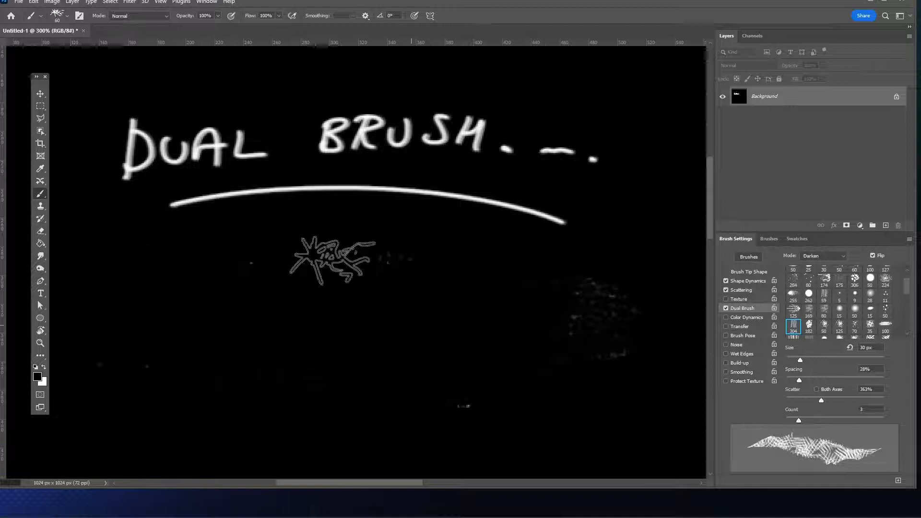
pyautogui.press('x')
pyautogui.moveTo(99, 350); pyautogui.dragTo(586, 380)
pyautogui.moveTo(72, 329); pyautogui.dragTo(612, 398)
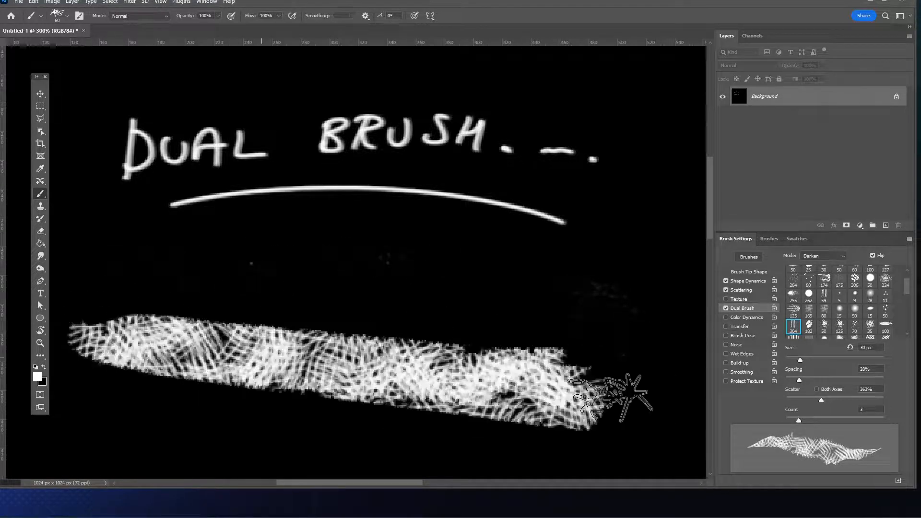
pyautogui.moveTo(82, 370)
pyautogui.mouseDown()
pyautogui.moveTo(220, 336)
pyautogui.moveTo(619, 392)
pyautogui.moveTo(207, 348)
pyautogui.mouseUp()
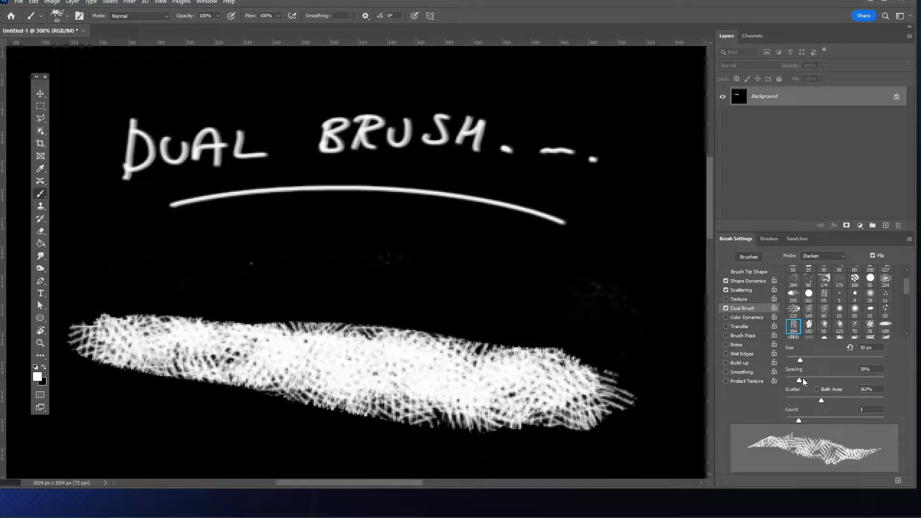
# - Set the dual brush to Spacing 20% and Size 80 px, paint over the white band, and cover it in black
pyautogui.moveTo(805, 382); pyautogui.dragTo(816, 385)
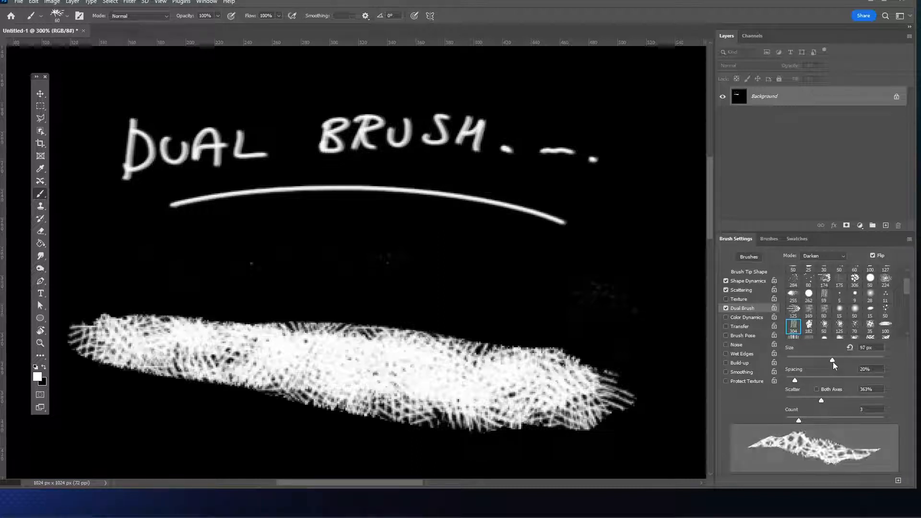
pyautogui.moveTo(557, 331)
pyautogui.mouseDown()
pyautogui.moveTo(294, 259)
pyautogui.moveTo(144, 304)
pyautogui.moveTo(572, 329)
pyautogui.moveTo(180, 274)
pyautogui.moveTo(593, 304)
pyautogui.moveTo(571, 267)
pyautogui.moveTo(173, 302)
pyautogui.moveTo(237, 417)
pyautogui.moveTo(159, 412)
pyautogui.moveTo(100, 388)
pyautogui.mouseUp()
pyautogui.press('x')
pyautogui.moveTo(163, 288)
pyautogui.mouseDown()
pyautogui.moveTo(432, 350)
pyautogui.moveTo(216, 288)
pyautogui.moveTo(592, 354)
pyautogui.moveTo(226, 345)
pyautogui.moveTo(199, 360)
pyautogui.moveTo(237, 339)
pyautogui.moveTo(375, 416)
pyautogui.moveTo(294, 263)
pyautogui.moveTo(510, 411)
pyautogui.moveTo(514, 350)
pyautogui.mouseUp()
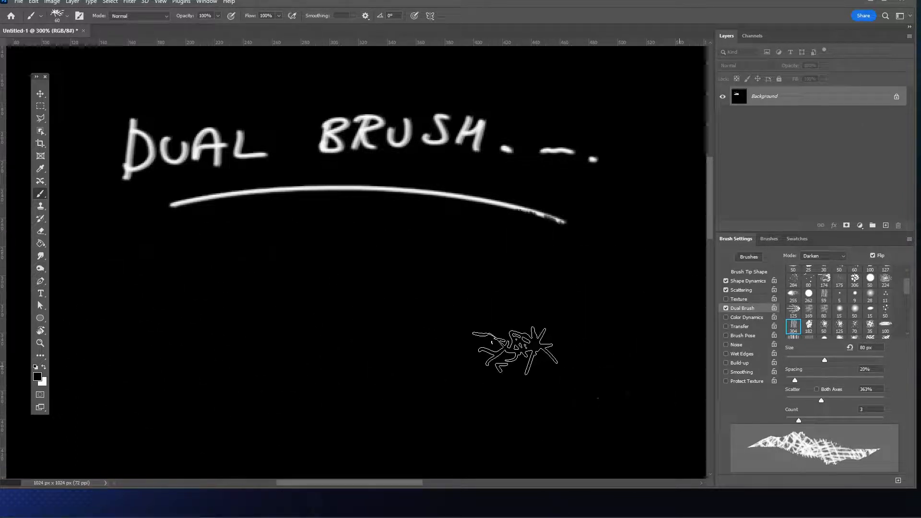
# - Review the Brush Tip Shape and Shape Dynamics settings and set Scattering to 451% on both axes
pyautogui.click(759, 282)
pyautogui.click(764, 274)
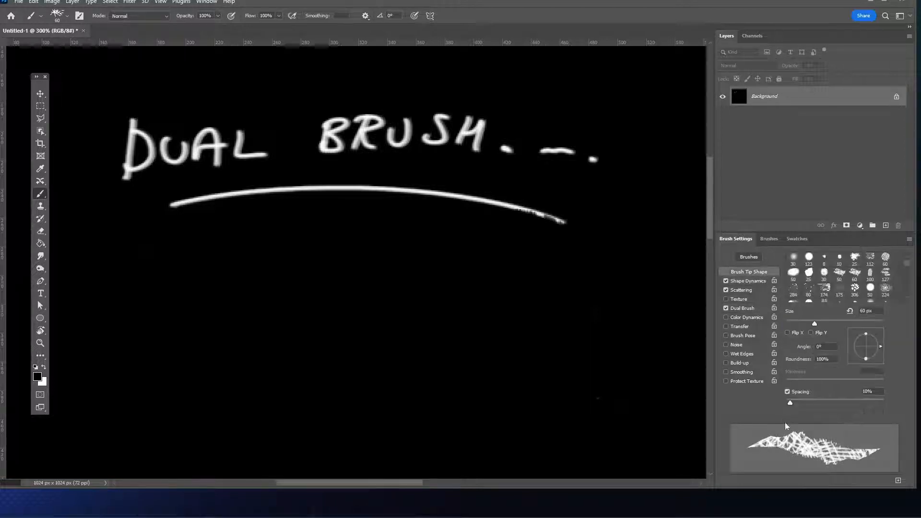
pyautogui.click(757, 282)
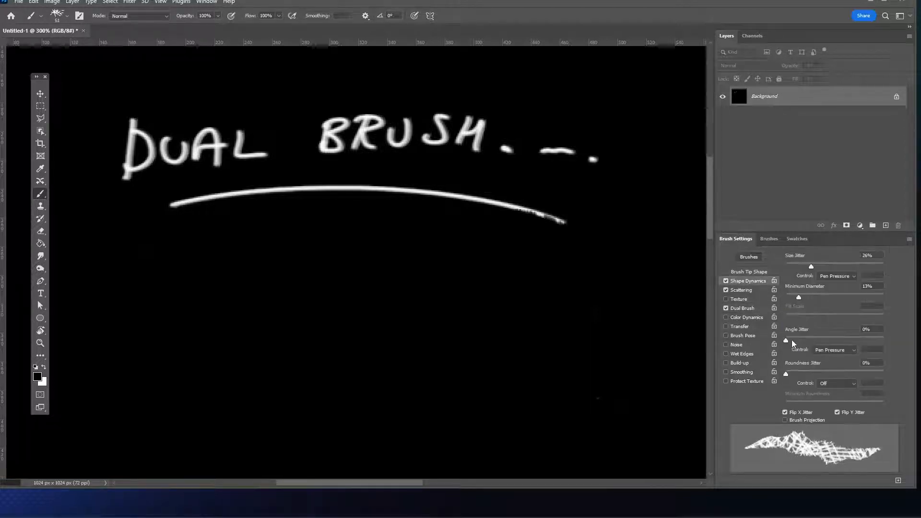
pyautogui.click(760, 291)
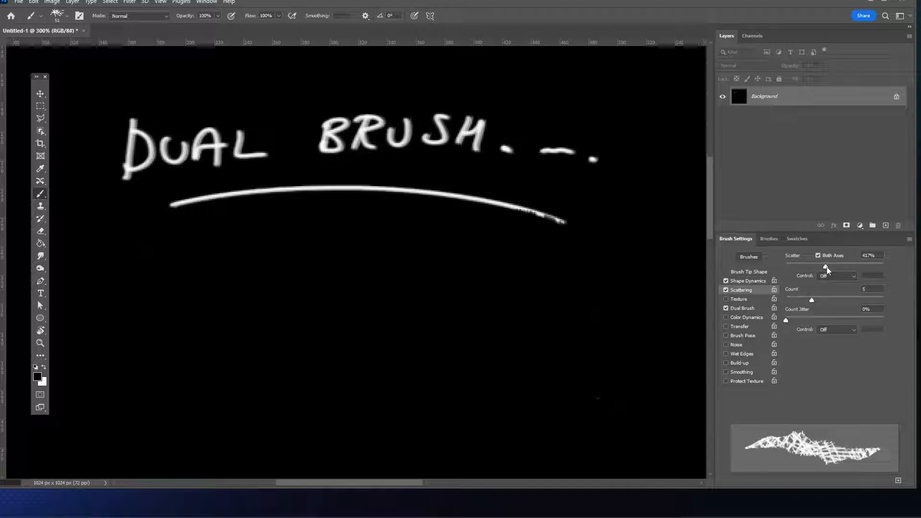
pyautogui.moveTo(827, 270); pyautogui.dragTo(829, 270)
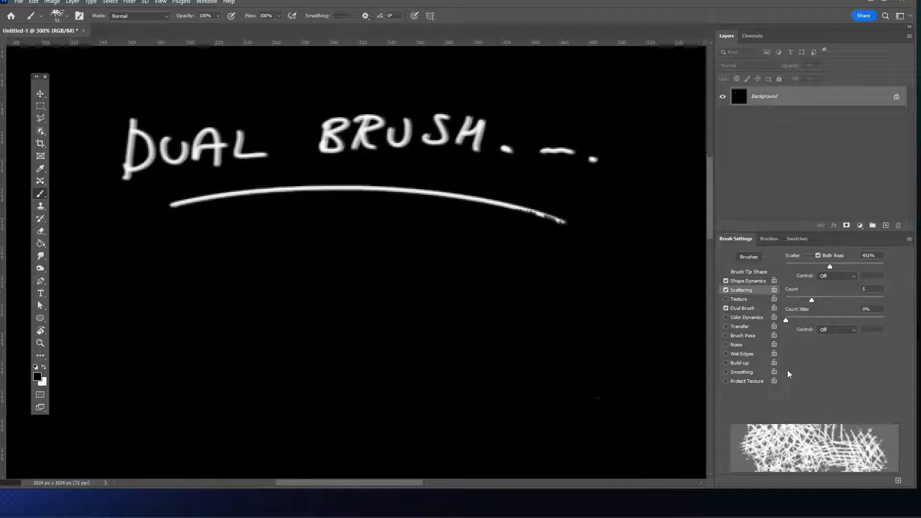
# - Set the dual brush Size to 16 px and its Scatter to 113%
pyautogui.click(746, 309)
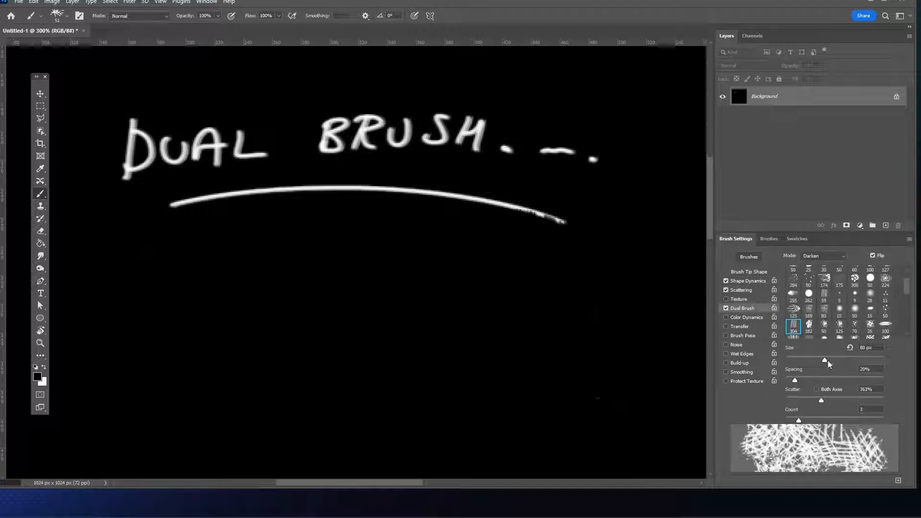
pyautogui.moveTo(824, 361); pyautogui.dragTo(792, 365)
pyautogui.moveTo(814, 403); pyautogui.dragTo(798, 401)
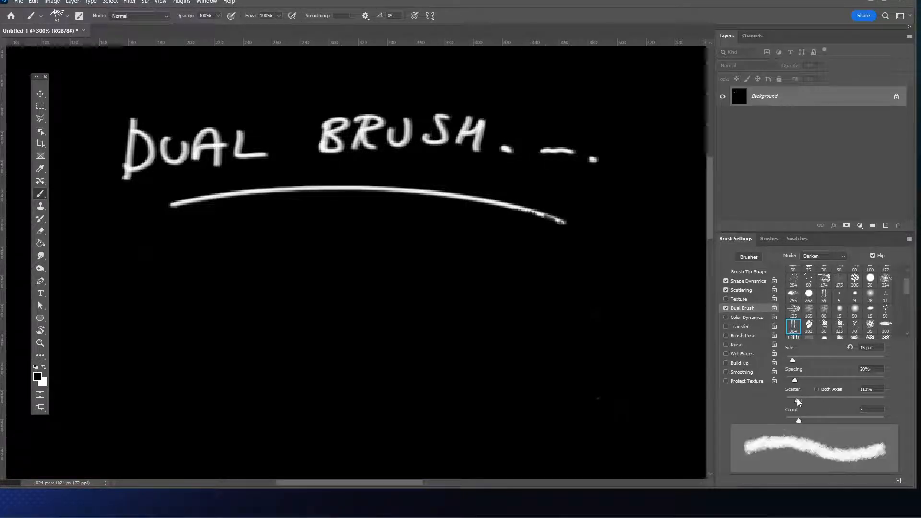
pyautogui.moveTo(794, 361); pyautogui.dragTo(794, 361)
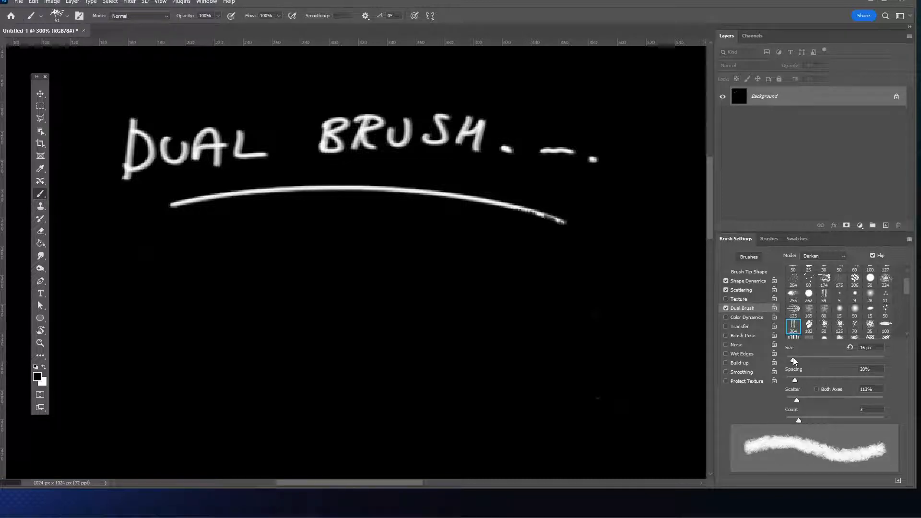
# - Paint several overlapping fuzzy white strokes across the black area below the underlined title
pyautogui.press('x')
pyautogui.moveTo(114, 339)
pyautogui.mouseDown()
pyautogui.moveTo(319, 300)
pyautogui.moveTo(522, 391)
pyautogui.moveTo(561, 385)
pyautogui.mouseUp()
pyautogui.moveTo(439, 436); pyautogui.dragTo(204, 384)
pyautogui.moveTo(135, 416); pyautogui.dragTo(559, 384)
pyautogui.moveTo(536, 305)
pyautogui.mouseDown()
pyautogui.moveTo(463, 272)
pyautogui.moveTo(219, 350)
pyautogui.mouseUp()
pyautogui.moveTo(288, 327); pyautogui.dragTo(566, 369)
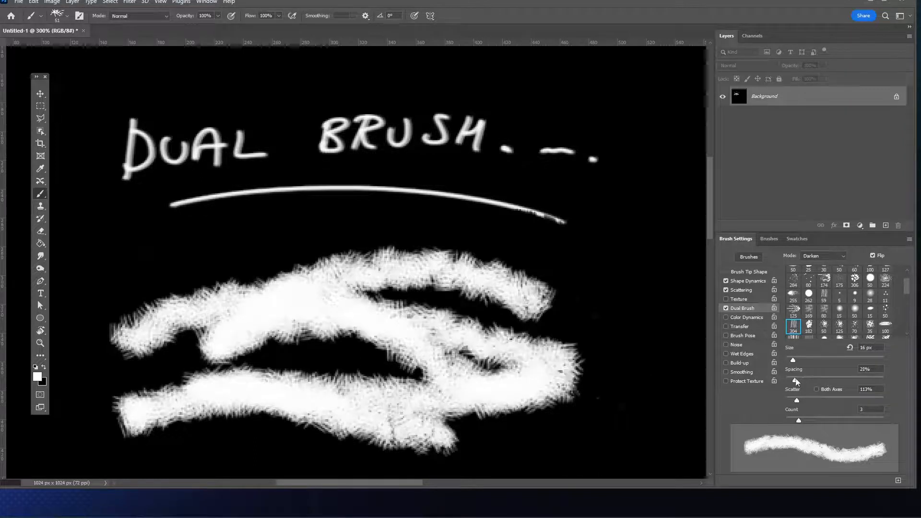
# - Choose the soft 15 px dual tip in Color Burn mode with Size 4 px, Scatter 44% on both axes and Count 4
pyautogui.moveTo(796, 380); pyautogui.dragTo(821, 381)
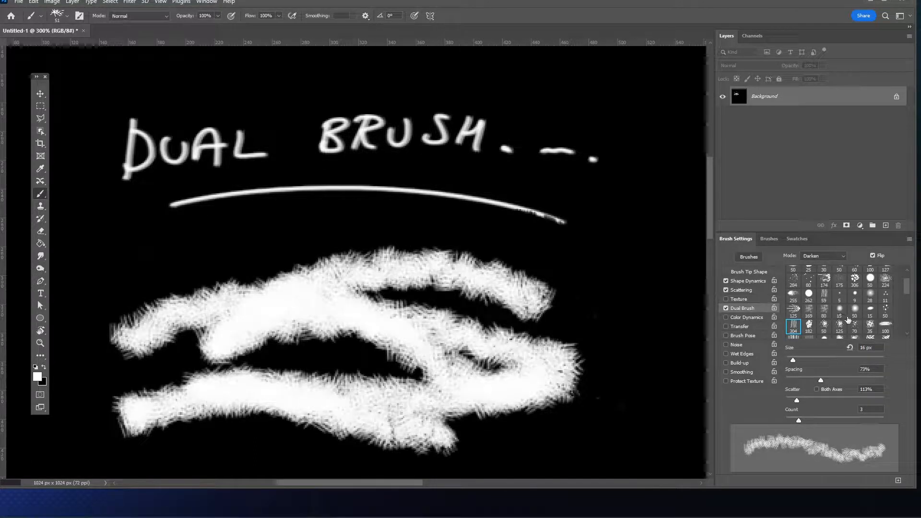
pyautogui.click(840, 311)
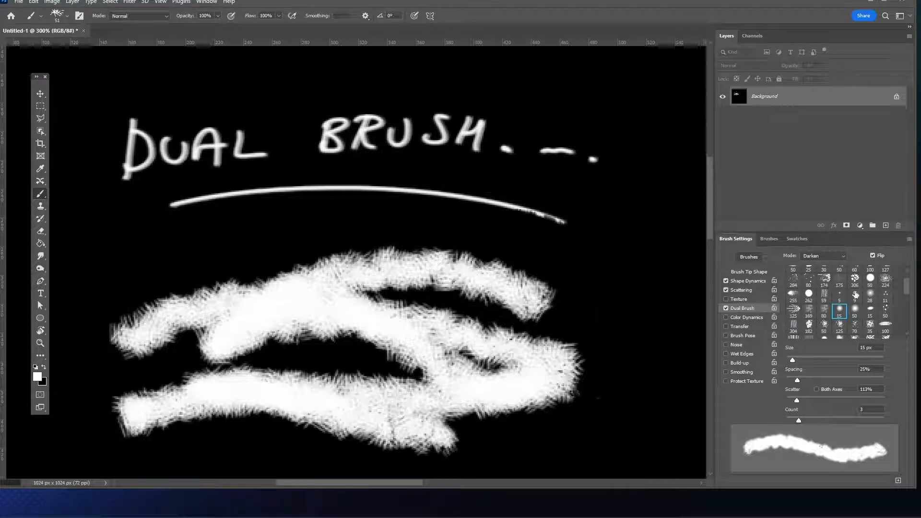
pyautogui.click(826, 257)
pyautogui.click(815, 286)
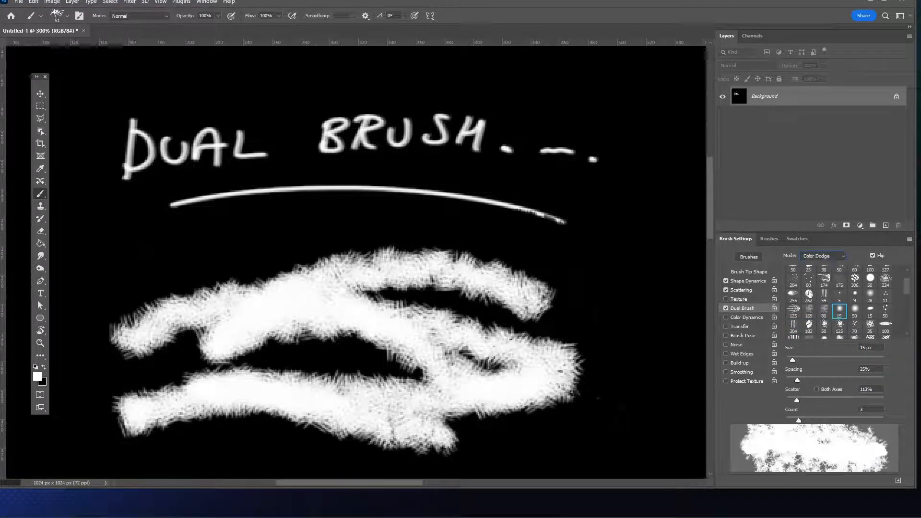
pyautogui.moveTo(797, 400); pyautogui.dragTo(803, 401)
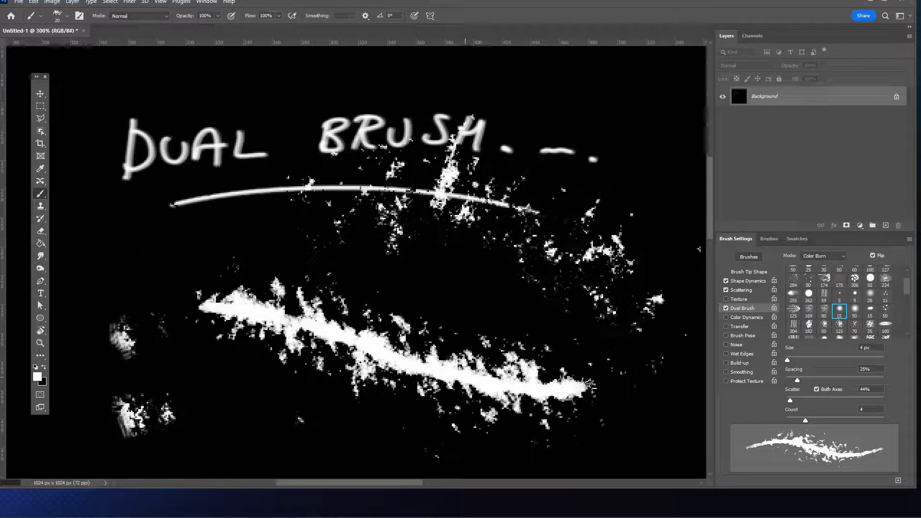
# - Cover the splattered white streaks in black and paint a large rough-edged white shape below the title
pyautogui.moveTo(349, 317)
pyautogui.mouseDown()
pyautogui.moveTo(581, 369)
pyautogui.moveTo(129, 398)
pyautogui.moveTo(182, 338)
pyautogui.moveTo(412, 312)
pyautogui.mouseUp()
pyautogui.moveTo(146, 343)
pyautogui.mouseDown()
pyautogui.moveTo(528, 332)
pyautogui.moveTo(432, 293)
pyautogui.moveTo(504, 318)
pyautogui.moveTo(124, 352)
pyautogui.mouseUp()
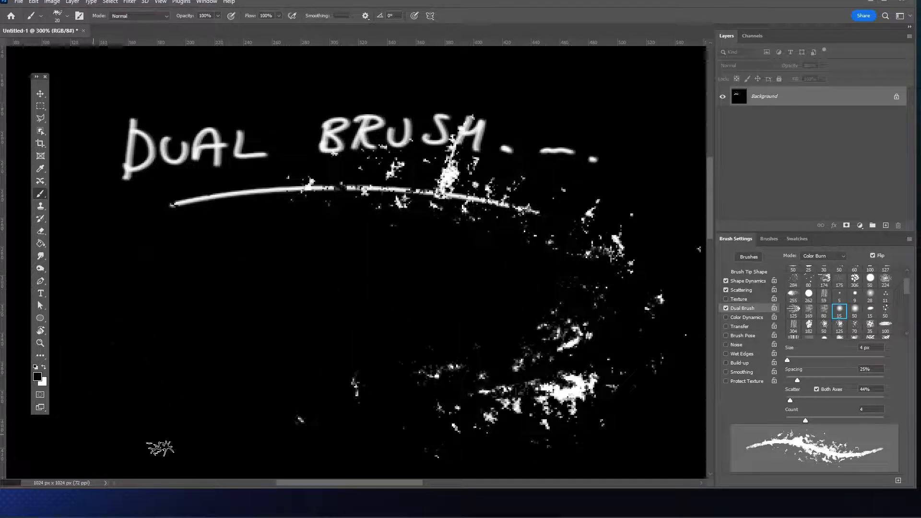
pyautogui.moveTo(160, 448)
pyautogui.mouseDown()
pyautogui.moveTo(475, 366)
pyautogui.moveTo(361, 362)
pyautogui.mouseUp()
pyautogui.moveTo(107, 355)
pyautogui.mouseDown()
pyautogui.moveTo(377, 370)
pyautogui.moveTo(425, 284)
pyautogui.moveTo(276, 336)
pyautogui.moveTo(144, 325)
pyautogui.moveTo(240, 298)
pyautogui.moveTo(552, 336)
pyautogui.moveTo(288, 307)
pyautogui.mouseUp()
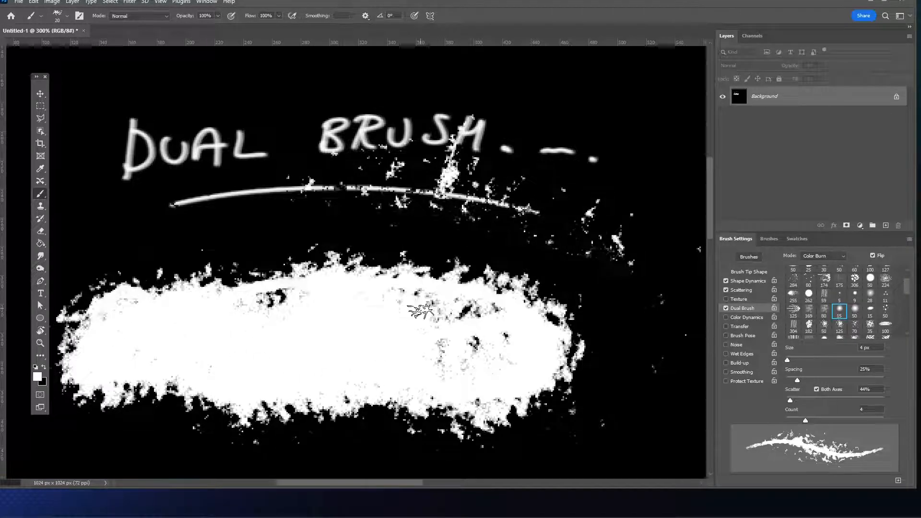
# - Cover the rough-edged shape in black, paint a ragged white stroke along the title's underline, and undo the last stroke
pyautogui.press('x')
pyautogui.moveTo(420, 311)
pyautogui.mouseDown()
pyautogui.moveTo(269, 316)
pyautogui.moveTo(86, 364)
pyautogui.moveTo(489, 380)
pyautogui.moveTo(418, 338)
pyautogui.moveTo(479, 298)
pyautogui.moveTo(219, 346)
pyautogui.mouseUp()
pyautogui.press('x')
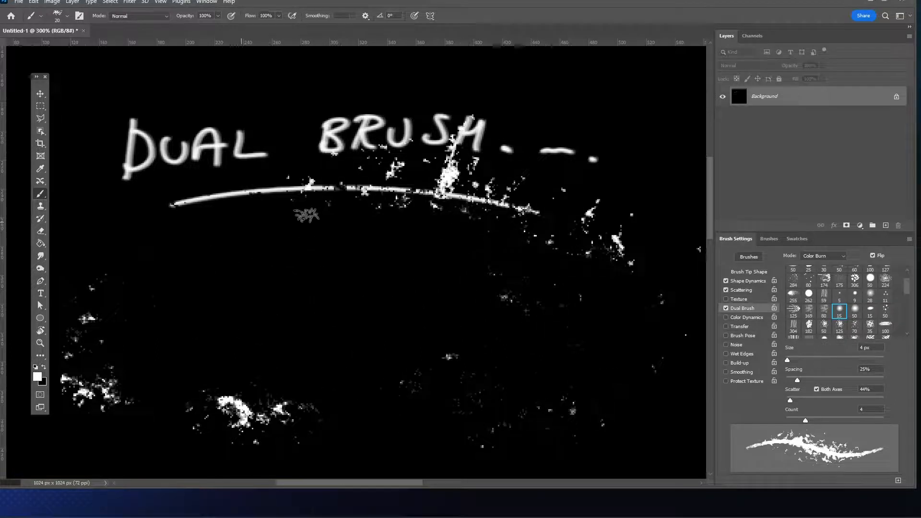
pyautogui.moveTo(298, 219)
pyautogui.mouseDown()
pyautogui.moveTo(201, 216)
pyautogui.moveTo(623, 327)
pyautogui.moveTo(500, 238)
pyautogui.mouseUp()
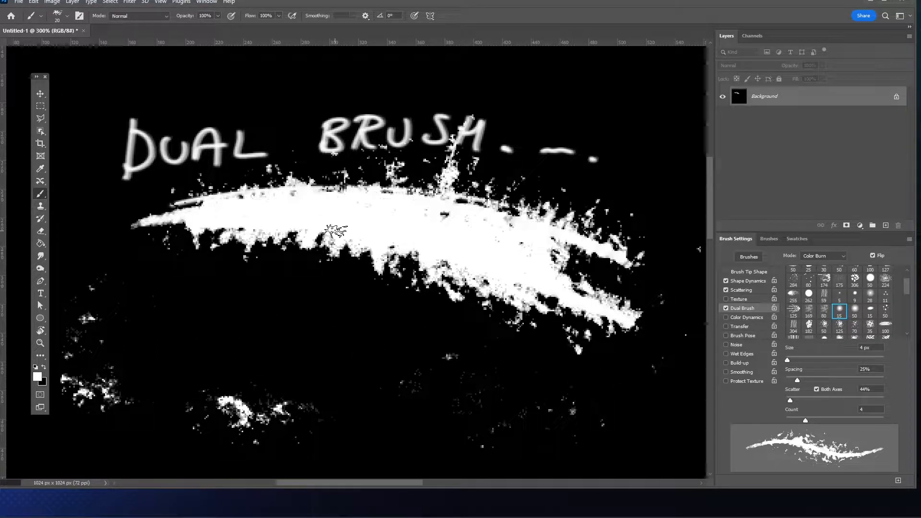
pyautogui.hotkey('ctrl', 'z')
# - Black out the underline area and paint a wide white shape with spiky, splattered edges across the lower canvas
pyautogui.press('x')
pyautogui.moveTo(358, 280); pyautogui.dragTo(561, 296)
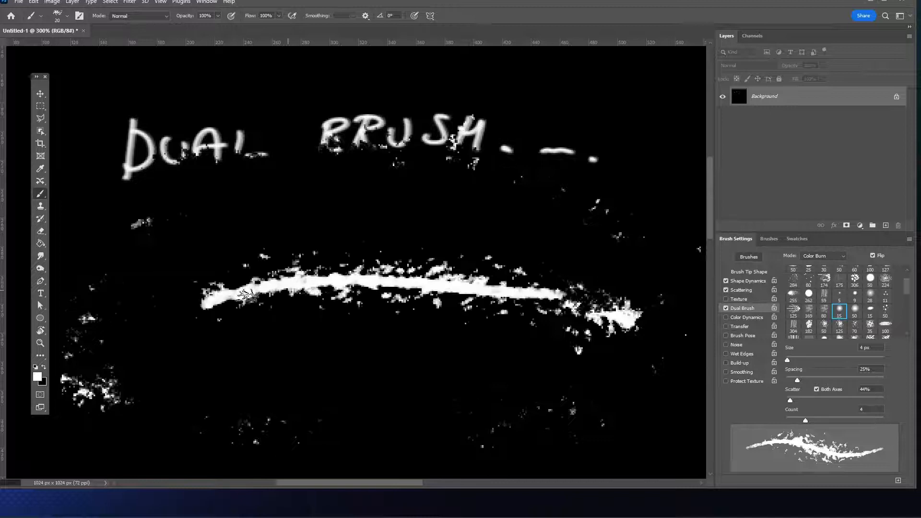
pyautogui.moveTo(166, 327)
pyautogui.mouseDown()
pyautogui.moveTo(336, 286)
pyautogui.moveTo(617, 286)
pyautogui.mouseUp()
pyautogui.moveTo(240, 326)
pyautogui.mouseDown()
pyautogui.moveTo(329, 354)
pyautogui.moveTo(513, 337)
pyautogui.moveTo(528, 394)
pyautogui.moveTo(573, 409)
pyautogui.moveTo(635, 409)
pyautogui.moveTo(323, 343)
pyautogui.moveTo(116, 332)
pyautogui.moveTo(67, 380)
pyautogui.moveTo(266, 356)
pyautogui.moveTo(201, 299)
pyautogui.moveTo(440, 256)
pyautogui.moveTo(188, 382)
pyautogui.moveTo(433, 398)
pyautogui.moveTo(224, 424)
pyautogui.moveTo(496, 475)
pyautogui.mouseUp()
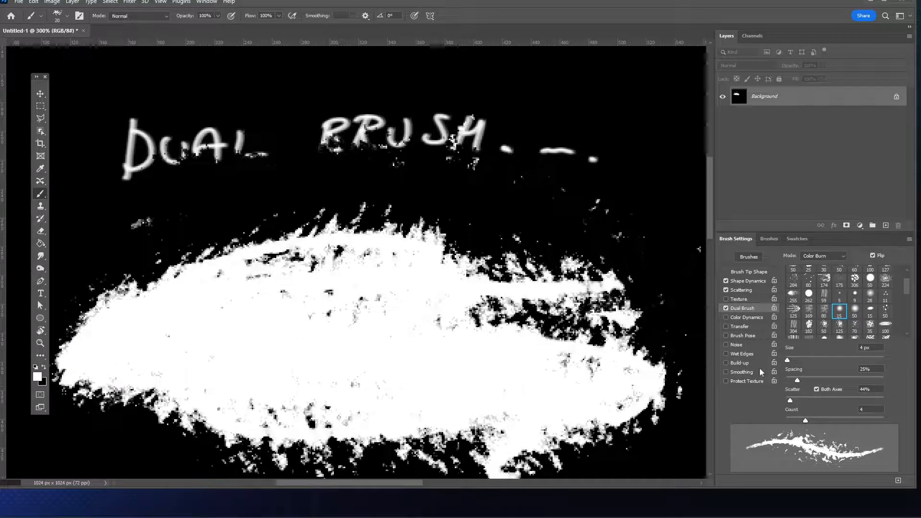
pyautogui.click(815, 404)
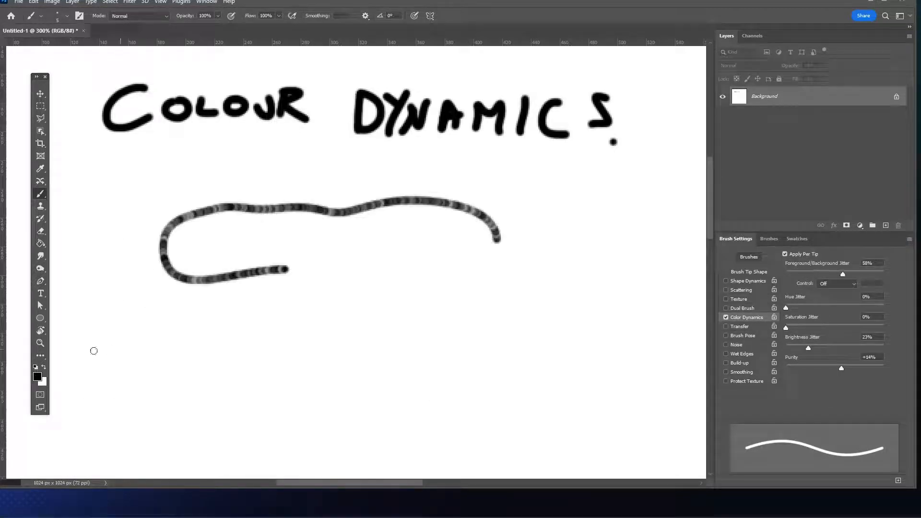
# - Set the background colour to red ed4c4c and the foreground colour to a saturated blue
pyautogui.click(42, 382)
pyautogui.click(410, 280)
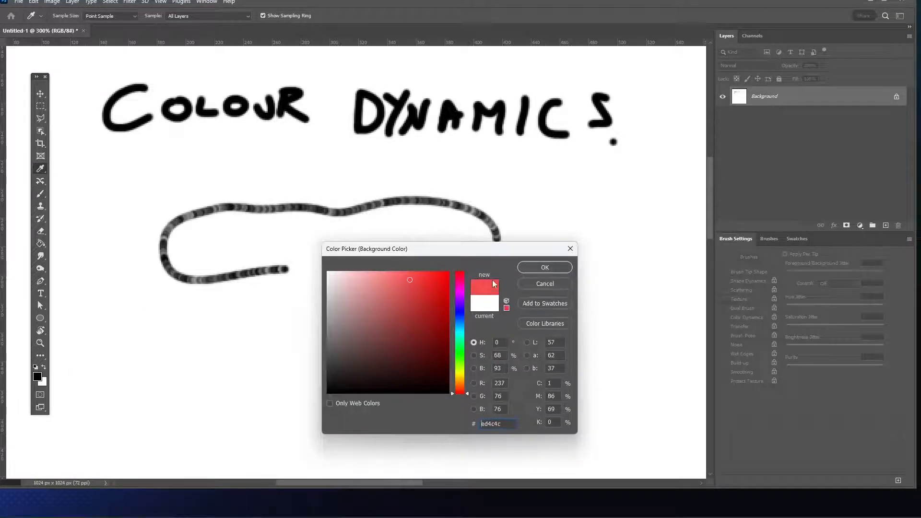
pyautogui.click(542, 268)
pyautogui.click(38, 378)
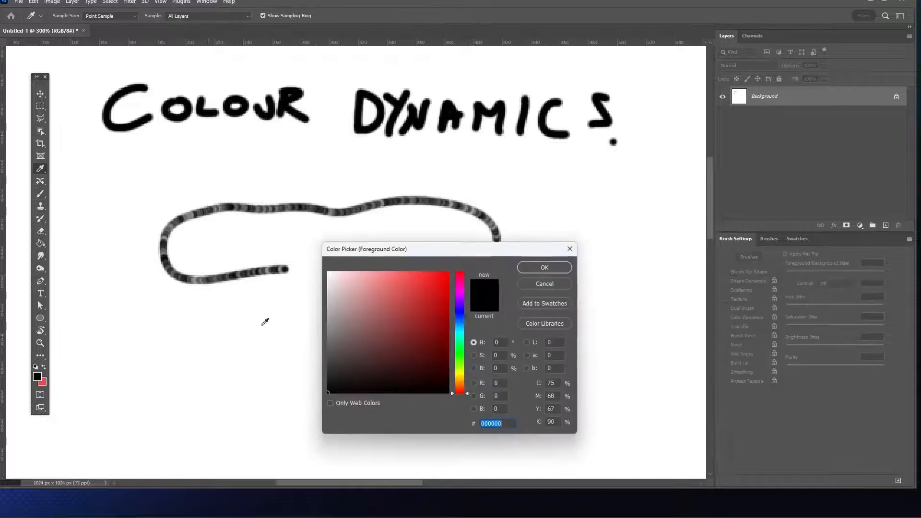
pyautogui.click(421, 319)
pyautogui.moveTo(456, 302); pyautogui.dragTo(455, 310)
pyautogui.moveTo(443, 287); pyautogui.dragTo(478, 263)
pyautogui.click(527, 270)
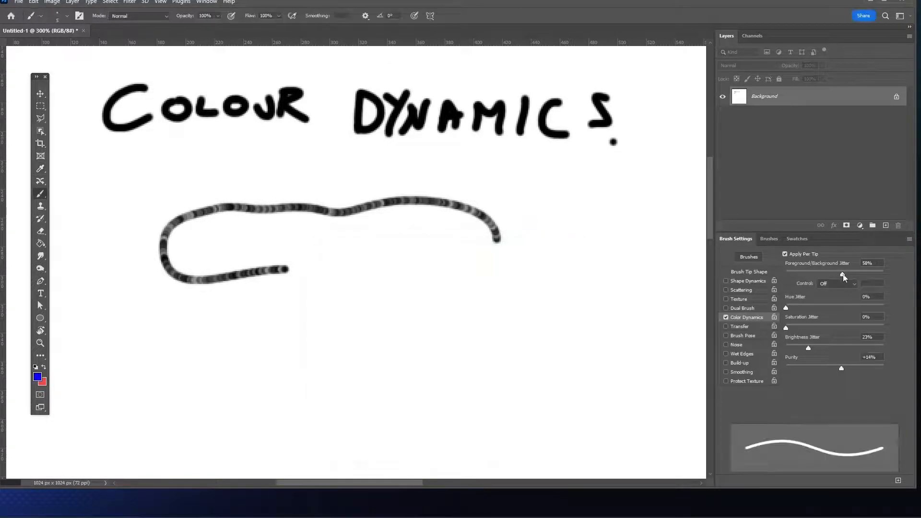
# - Set Foreground/Background Jitter to 100% and paint looping strokes that mix red and blue below the title
pyautogui.moveTo(842, 275); pyautogui.dragTo(881, 274)
pyautogui.moveTo(482, 244)
pyautogui.mouseDown()
pyautogui.moveTo(216, 358)
pyautogui.moveTo(557, 356)
pyautogui.moveTo(434, 215)
pyautogui.moveTo(231, 199)
pyautogui.moveTo(178, 282)
pyautogui.moveTo(488, 313)
pyautogui.moveTo(223, 254)
pyautogui.moveTo(211, 240)
pyautogui.moveTo(480, 270)
pyautogui.mouseUp()
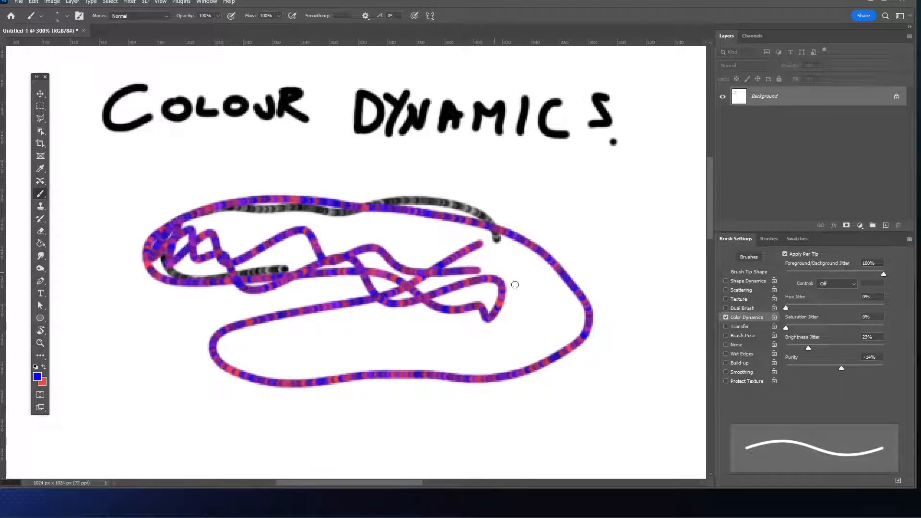
# - Set Foreground/Background Jitter to 0% with Pen Pressure control and paint long red-to-blue strokes around the canvas with varying pressure
pyautogui.click(827, 285)
pyautogui.moveTo(634, 231); pyautogui.dragTo(630, 289)
pyautogui.moveTo(635, 337)
pyautogui.mouseDown()
pyautogui.moveTo(609, 369)
pyautogui.moveTo(355, 375)
pyautogui.moveTo(172, 414)
pyautogui.moveTo(432, 448)
pyautogui.mouseUp()
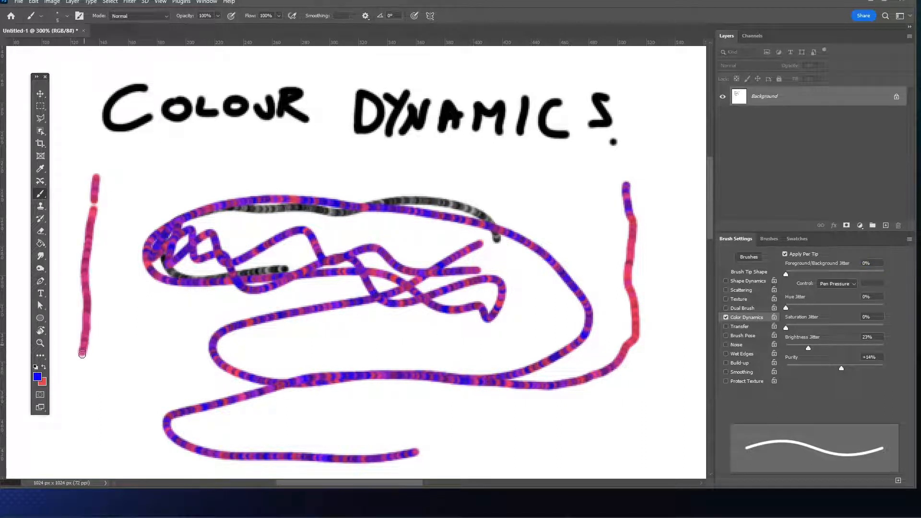
pyautogui.moveTo(118, 398)
pyautogui.mouseDown()
pyautogui.moveTo(126, 362)
pyautogui.moveTo(155, 337)
pyautogui.moveTo(200, 340)
pyautogui.moveTo(414, 411)
pyautogui.moveTo(542, 434)
pyautogui.moveTo(600, 406)
pyautogui.moveTo(657, 315)
pyautogui.moveTo(678, 228)
pyautogui.moveTo(670, 188)
pyautogui.moveTo(642, 166)
pyautogui.moveTo(594, 160)
pyautogui.moveTo(307, 158)
pyautogui.moveTo(215, 167)
pyautogui.moveTo(223, 184)
pyautogui.moveTo(361, 197)
pyautogui.moveTo(541, 236)
pyautogui.mouseUp()
pyautogui.moveTo(579, 202)
pyautogui.mouseDown()
pyautogui.moveTo(584, 281)
pyautogui.moveTo(612, 326)
pyautogui.moveTo(561, 384)
pyautogui.moveTo(206, 335)
pyautogui.mouseUp()
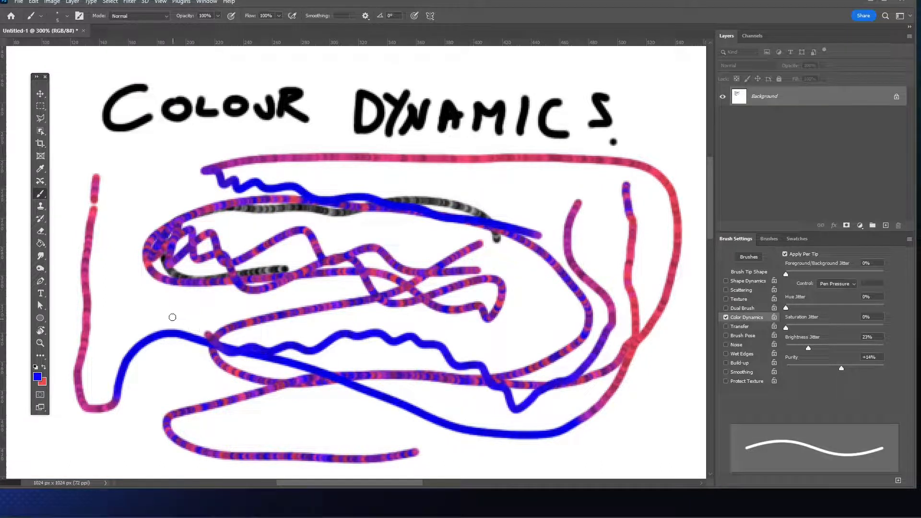
# - Scribble short light-pressure red strokes beside the loops and continue with a firm blue zigzag line across the canvas
pyautogui.moveTo(153, 185); pyautogui.dragTo(113, 279)
pyautogui.moveTo(116, 235); pyautogui.dragTo(151, 177)
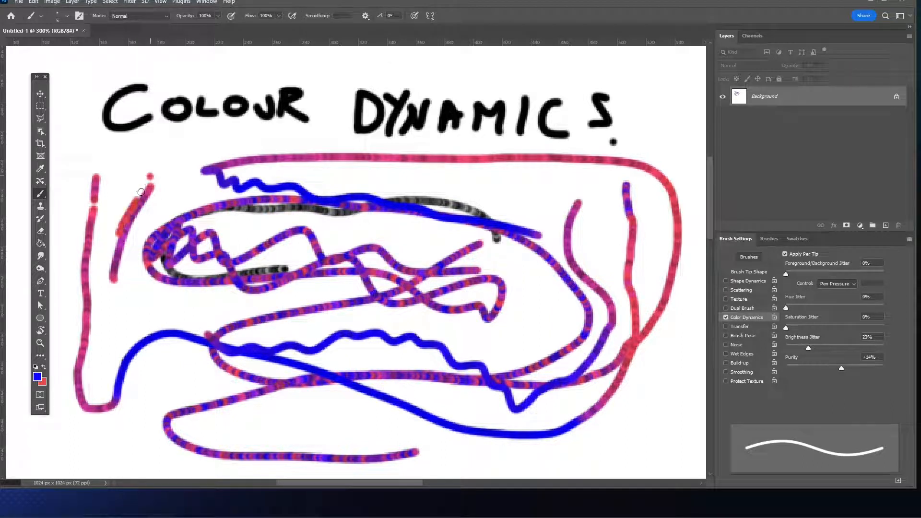
pyautogui.moveTo(116, 231); pyautogui.dragTo(145, 174)
pyautogui.moveTo(115, 220)
pyautogui.mouseDown()
pyautogui.moveTo(136, 172)
pyautogui.moveTo(86, 247)
pyautogui.moveTo(87, 201)
pyautogui.moveTo(93, 240)
pyautogui.moveTo(123, 268)
pyautogui.moveTo(574, 324)
pyautogui.mouseUp()
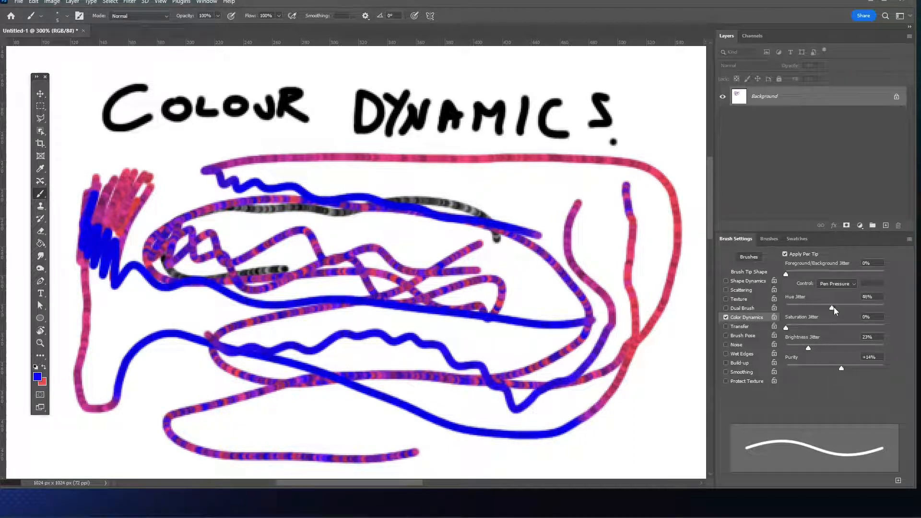
# - Raise Hue Jitter to 63%, paint a thin multicoloured test stroke, and enlarge the brush to 45 px
pyautogui.moveTo(587, 207)
pyautogui.mouseDown()
pyautogui.moveTo(420, 182)
pyautogui.moveTo(257, 204)
pyautogui.moveTo(480, 316)
pyautogui.mouseUp()
pyautogui.press(']')
pyautogui.press(']')
pyautogui.press(']')
pyautogui.press(']')
pyautogui.press(']')
pyautogui.press(']')
pyautogui.press(']')
pyautogui.press(']')
pyautogui.press(']')
pyautogui.press(']')
pyautogui.press(']')
pyautogui.press(']')
# - Paint thick multicoloured strokes over the drawing, raising Brightness Jitter to 70% and Purity to +82%
pyautogui.moveTo(374, 281)
pyautogui.mouseDown()
pyautogui.moveTo(244, 307)
pyautogui.moveTo(153, 308)
pyautogui.moveTo(171, 387)
pyautogui.moveTo(417, 388)
pyautogui.moveTo(366, 352)
pyautogui.moveTo(144, 327)
pyautogui.moveTo(455, 350)
pyautogui.moveTo(591, 410)
pyautogui.mouseUp()
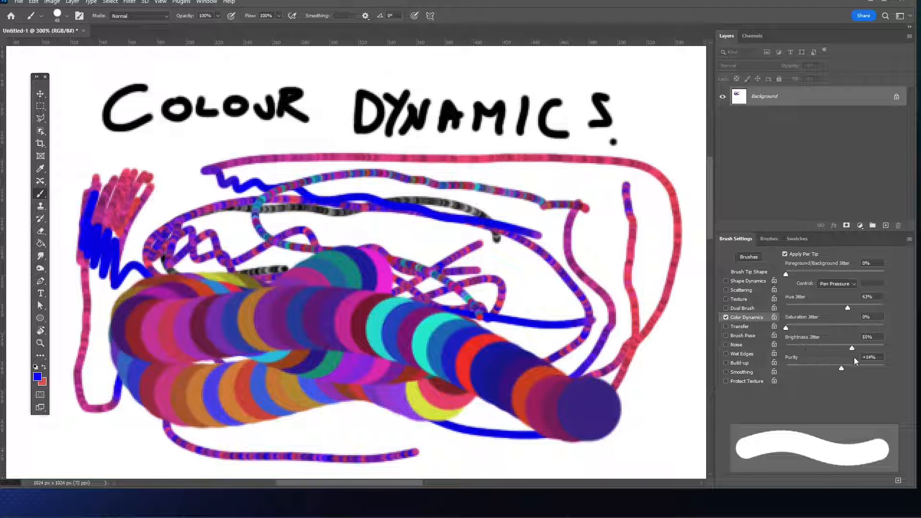
pyautogui.moveTo(552, 288)
pyautogui.mouseDown()
pyautogui.moveTo(477, 269)
pyautogui.moveTo(158, 356)
pyautogui.moveTo(268, 274)
pyautogui.moveTo(404, 306)
pyautogui.moveTo(192, 269)
pyautogui.moveTo(269, 288)
pyautogui.moveTo(508, 278)
pyautogui.moveTo(439, 254)
pyautogui.moveTo(494, 267)
pyautogui.moveTo(207, 269)
pyautogui.moveTo(393, 344)
pyautogui.moveTo(129, 273)
pyautogui.moveTo(274, 333)
pyautogui.moveTo(304, 201)
pyautogui.moveTo(228, 106)
pyautogui.moveTo(448, 240)
pyautogui.moveTo(542, 413)
pyautogui.mouseUp()
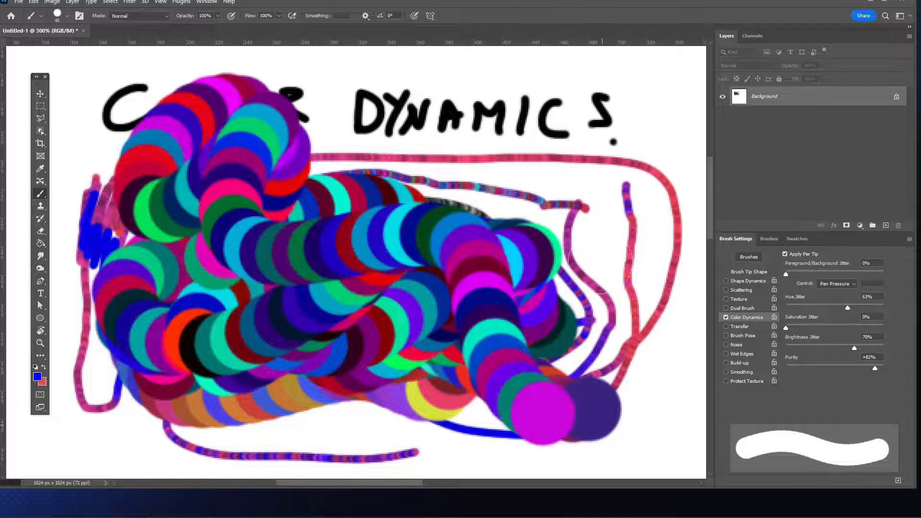
# - Enable only the Transfer option, fill the canvas with blue, and handwrite the title TRANSFER in red
pyautogui.click(727, 326)
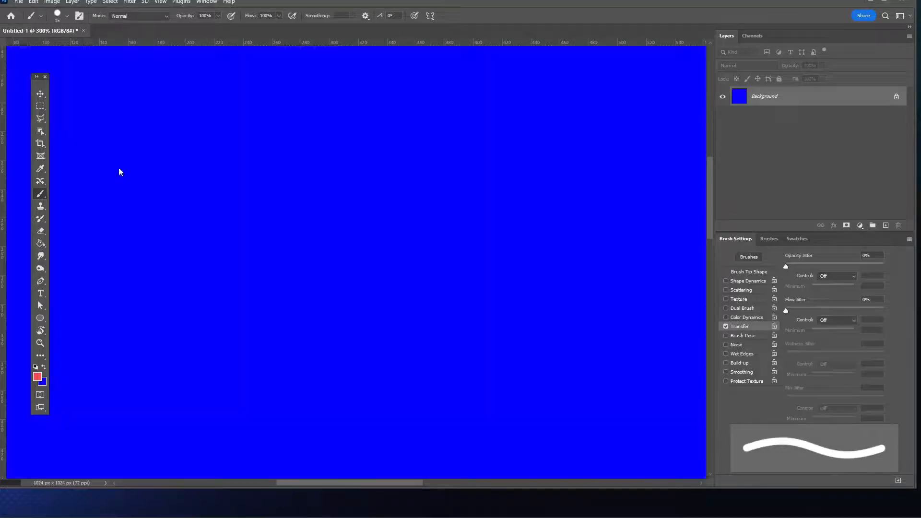
pyautogui.moveTo(91, 124)
pyautogui.mouseDown()
pyautogui.moveTo(327, 98)
pyautogui.moveTo(465, 159)
pyautogui.mouseUp()
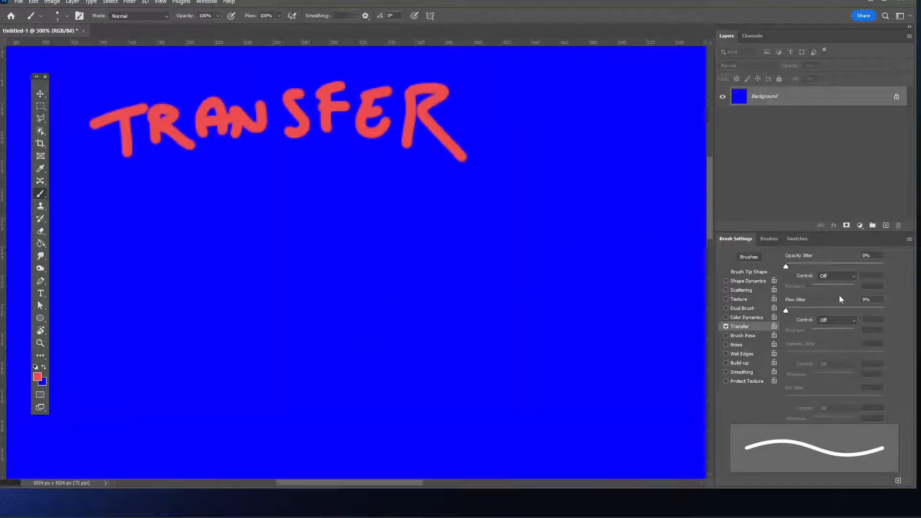
# - Set the Transfer Opacity Jitter to 18% with Pen Pressure as its control
pyautogui.click(804, 266)
pyautogui.click(837, 276)
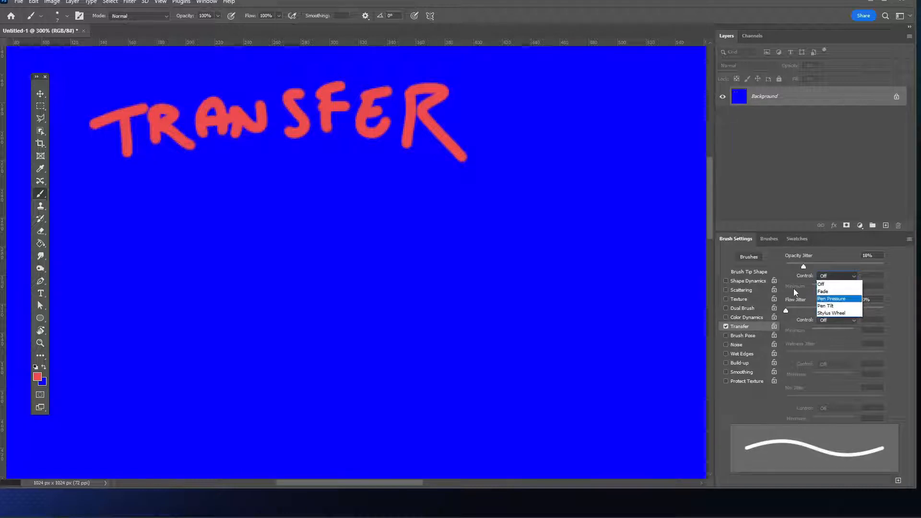
pyautogui.click(833, 298)
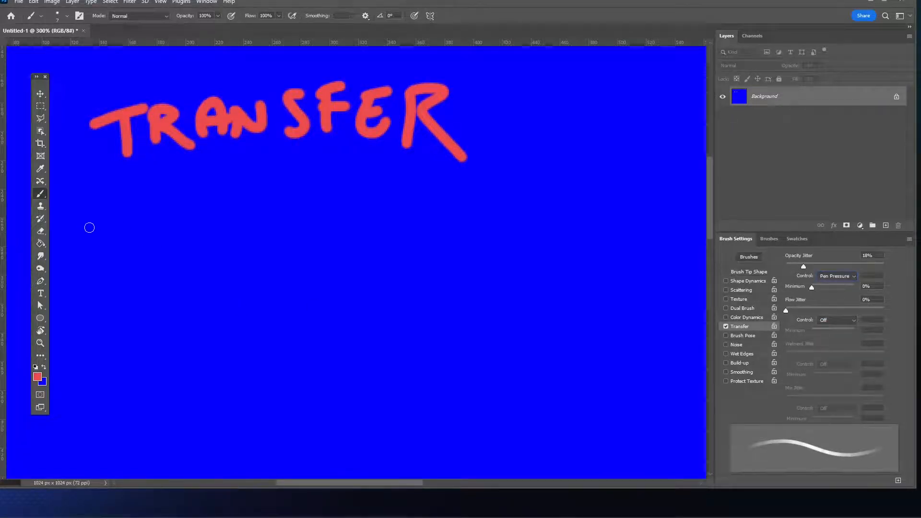
# - Paint a horizontal test stroke, lower Opacity Jitter to 1%, and paint several faint light-pressure strokes below it
pyautogui.moveTo(90, 228); pyautogui.dragTo(291, 211)
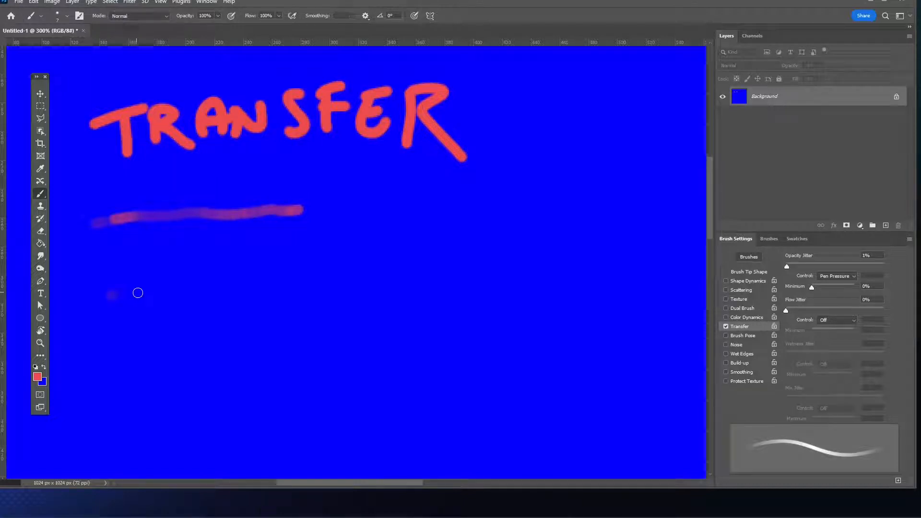
pyautogui.moveTo(111, 285); pyautogui.dragTo(183, 281)
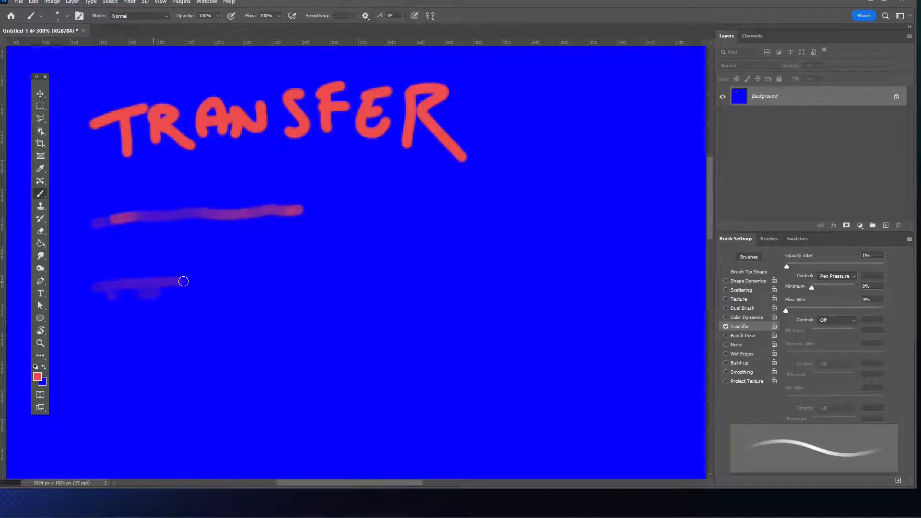
pyautogui.moveTo(124, 296); pyautogui.dragTo(233, 297)
pyautogui.moveTo(102, 323); pyautogui.dragTo(235, 309)
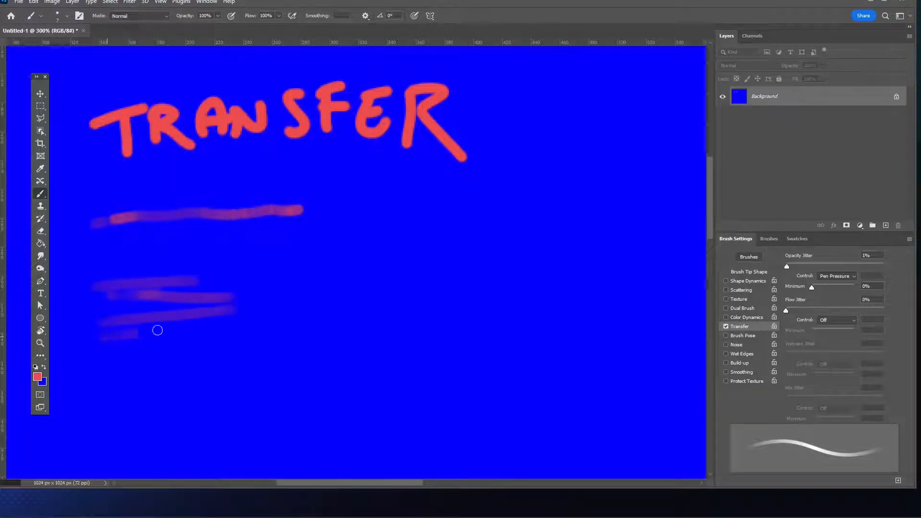
pyautogui.moveTo(157, 330); pyautogui.dragTo(228, 331)
pyautogui.moveTo(98, 370); pyautogui.dragTo(231, 340)
pyautogui.moveTo(157, 368); pyautogui.dragTo(259, 331)
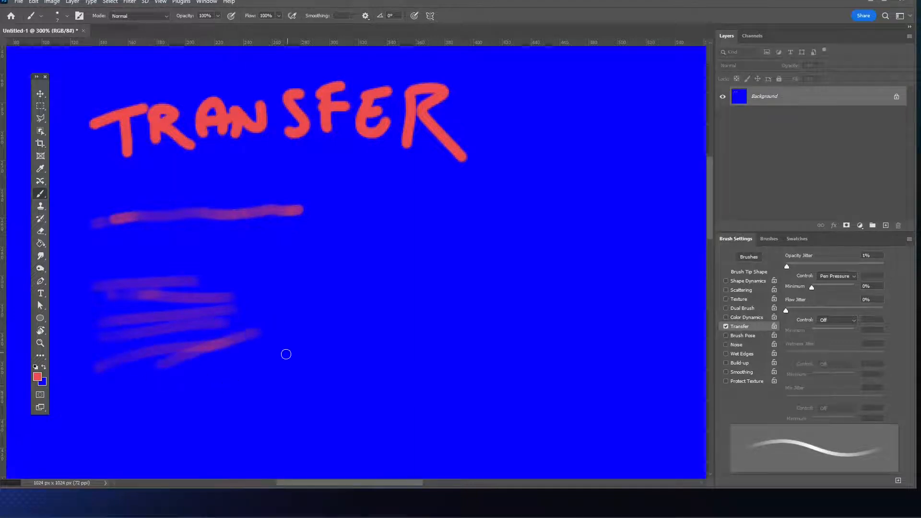
# - Paint three long, solid red diagonal strokes with firm pressure across the middle of the canvas
pyautogui.moveTo(246, 402)
pyautogui.mouseDown()
pyautogui.moveTo(399, 287)
pyautogui.moveTo(534, 214)
pyautogui.mouseUp()
pyautogui.moveTo(327, 404); pyautogui.dragTo(636, 220)
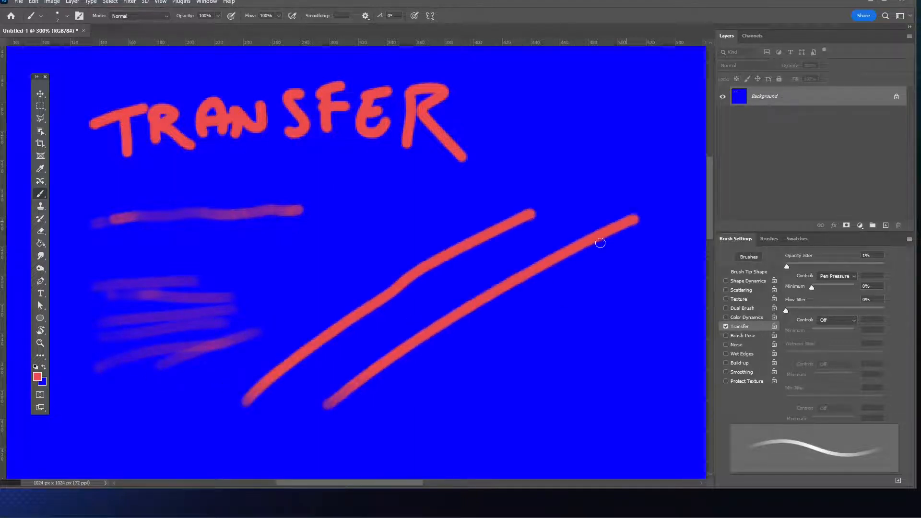
pyautogui.moveTo(427, 394); pyautogui.dragTo(647, 251)
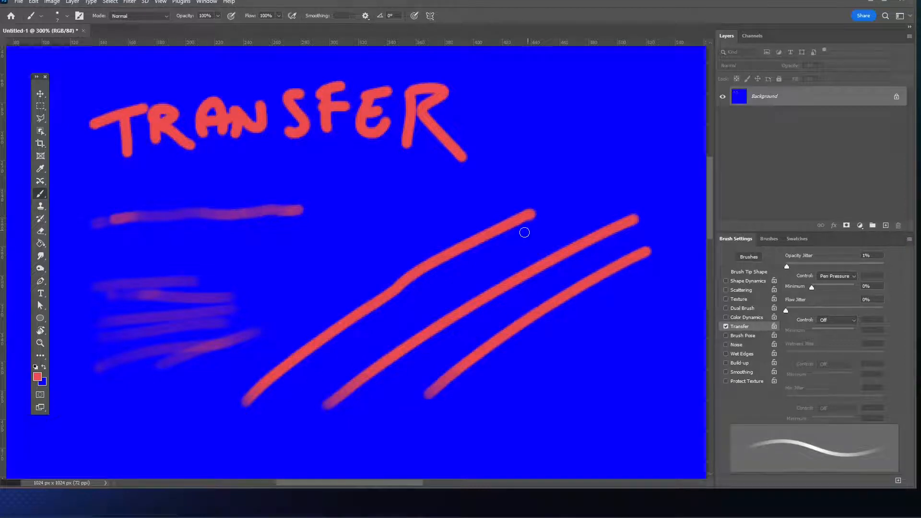
# - Paint a filled red ball above the diagonal strokes, and shade its lower part in blue with a 35 px brush
pyautogui.moveTo(354, 195)
pyautogui.mouseDown()
pyautogui.moveTo(399, 199)
pyautogui.moveTo(322, 222)
pyautogui.mouseUp()
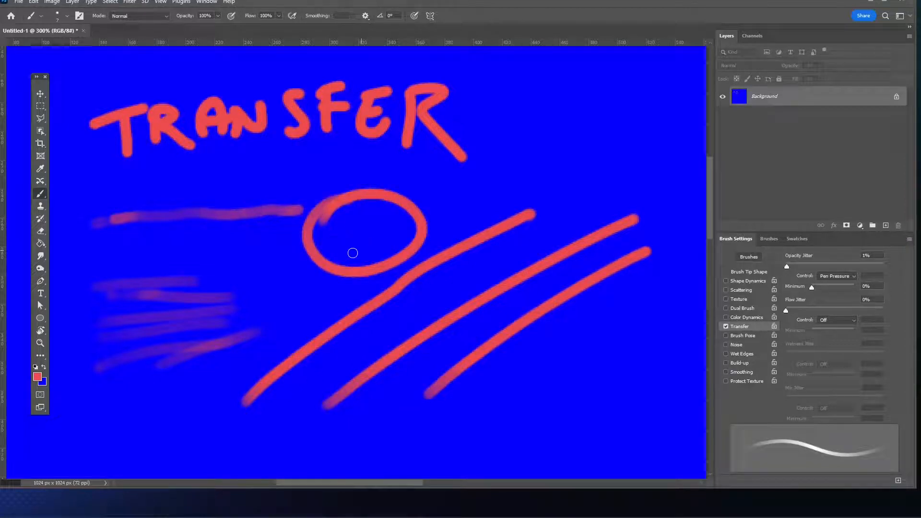
pyautogui.moveTo(322, 257)
pyautogui.mouseDown()
pyautogui.moveTo(381, 230)
pyautogui.moveTo(384, 211)
pyautogui.moveTo(345, 231)
pyautogui.moveTo(370, 206)
pyautogui.moveTo(380, 220)
pyautogui.moveTo(372, 206)
pyautogui.moveTo(348, 206)
pyautogui.mouseUp()
pyautogui.press(']')
pyautogui.press(']')
pyautogui.press(']')
pyautogui.press(']')
pyautogui.press(']')
pyautogui.press(']')
pyautogui.press(']')
pyautogui.press(']')
pyautogui.click(44, 367)
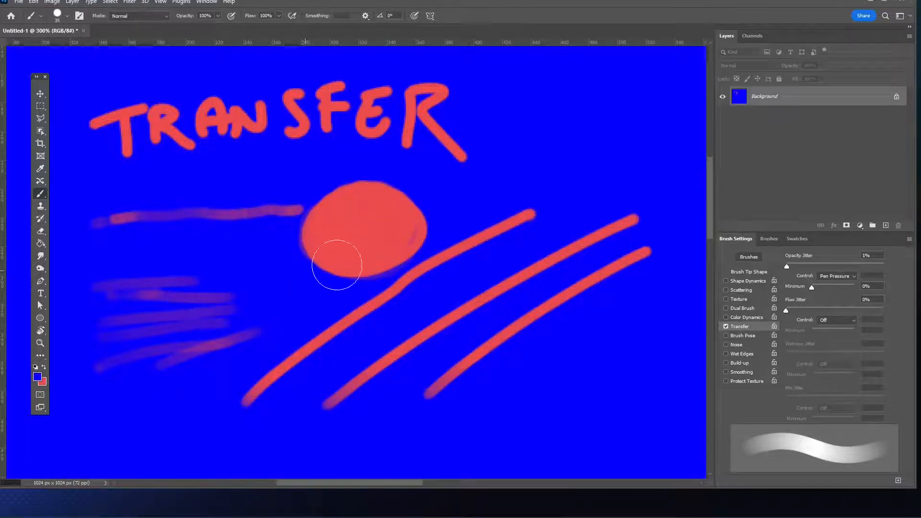
pyautogui.moveTo(335, 261)
pyautogui.mouseDown()
pyautogui.moveTo(417, 232)
pyautogui.moveTo(320, 250)
pyautogui.moveTo(364, 265)
pyautogui.moveTo(411, 224)
pyautogui.moveTo(339, 270)
pyautogui.moveTo(367, 268)
pyautogui.moveTo(403, 241)
pyautogui.moveTo(362, 274)
pyautogui.moveTo(423, 245)
pyautogui.moveTo(353, 287)
pyautogui.moveTo(409, 255)
pyautogui.moveTo(370, 286)
pyautogui.moveTo(402, 265)
pyautogui.mouseUp()
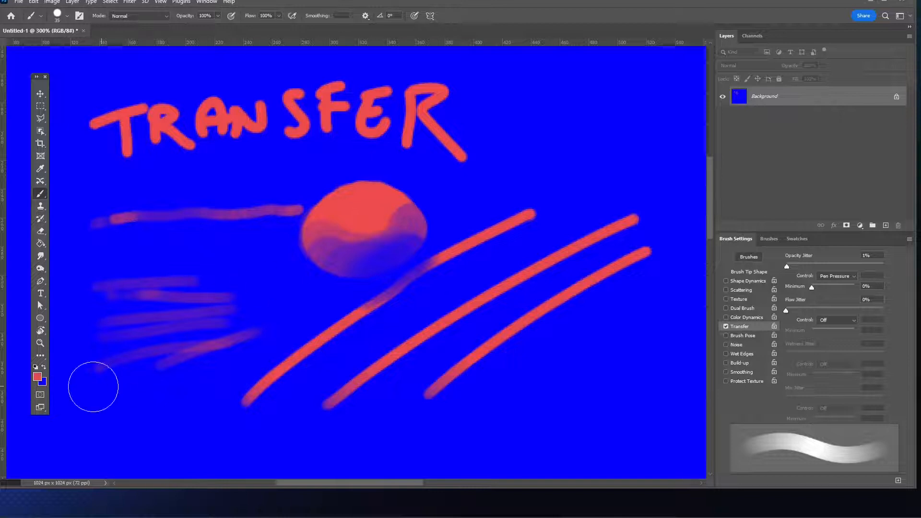
# - Make white the foreground colour, reduce the brush to 5 px, and paint a small bright highlight on the ball's upper part
pyautogui.click(46, 368)
pyautogui.press('d')
pyautogui.press('x')
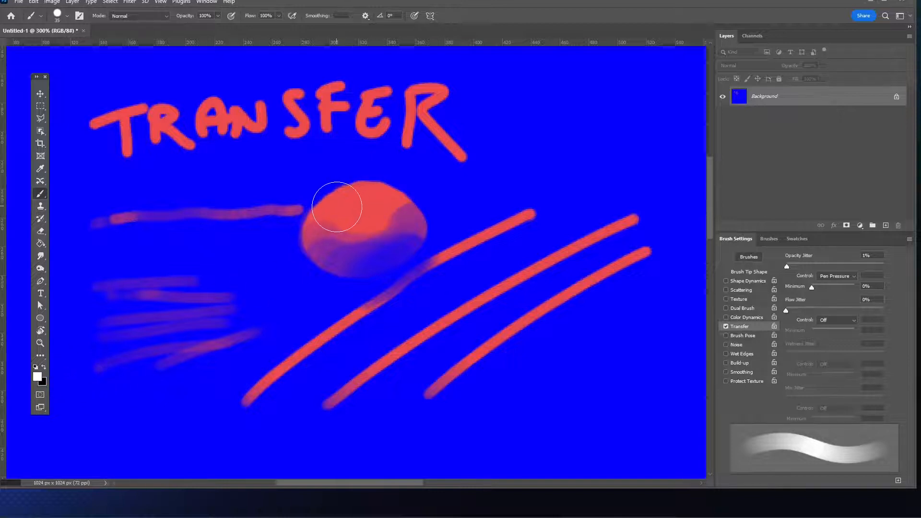
pyautogui.press('[')
pyautogui.press('[')
pyautogui.press('[')
pyautogui.press('[')
pyautogui.press('[')
pyautogui.press('[')
pyautogui.press('[')
pyautogui.press('[')
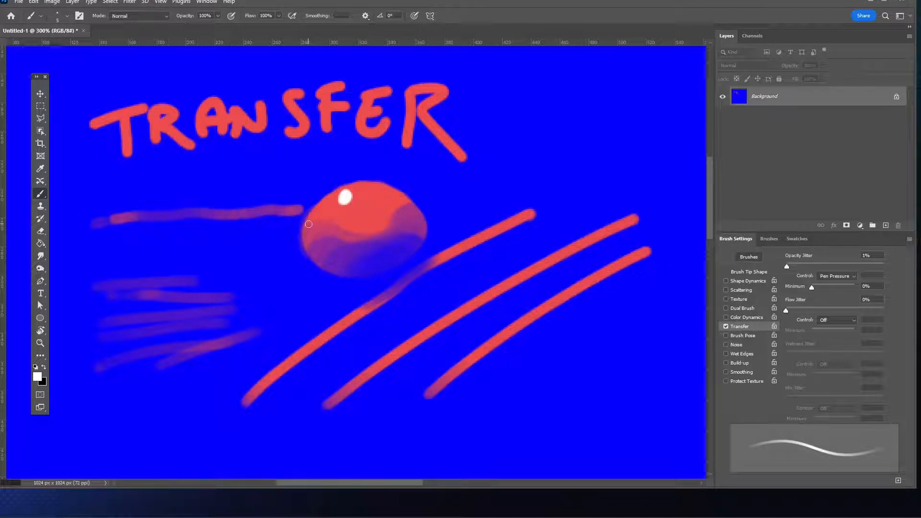
# - Paint thin, faint white rim light along the ball's top, upper-left and bottom edges
pyautogui.moveTo(357, 179); pyautogui.dragTo(397, 182)
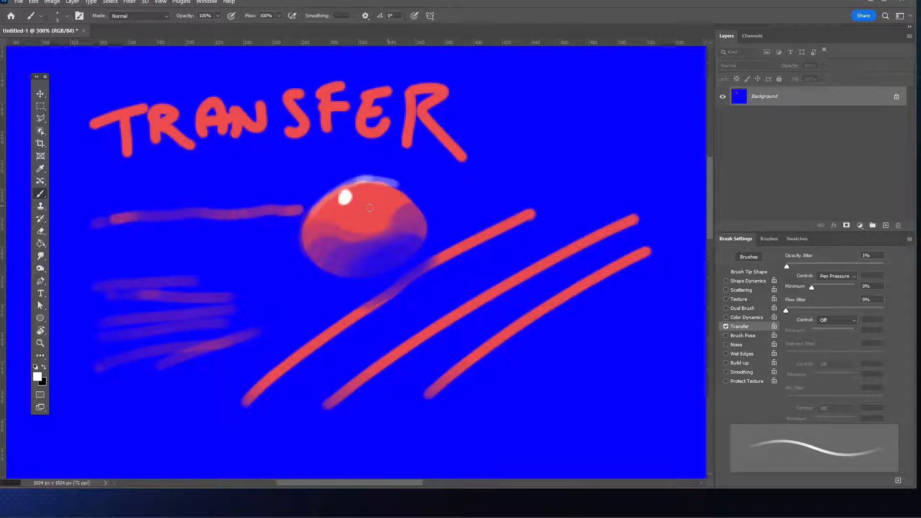
pyautogui.press('[')
pyautogui.moveTo(338, 191); pyautogui.dragTo(311, 214)
pyautogui.moveTo(343, 274); pyautogui.dragTo(382, 272)
# - Enlarge the brush up to 20 px and paint soft white glows inside the upper and left areas of the ball
pyautogui.press(']')
pyautogui.press(']')
pyautogui.press(']')
pyautogui.press(']')
pyautogui.moveTo(351, 225); pyautogui.dragTo(360, 217)
pyautogui.press(']')
pyautogui.press(']')
pyautogui.press(']')
pyautogui.press(']')
pyautogui.press(']')
pyautogui.moveTo(331, 222); pyautogui.dragTo(319, 225)
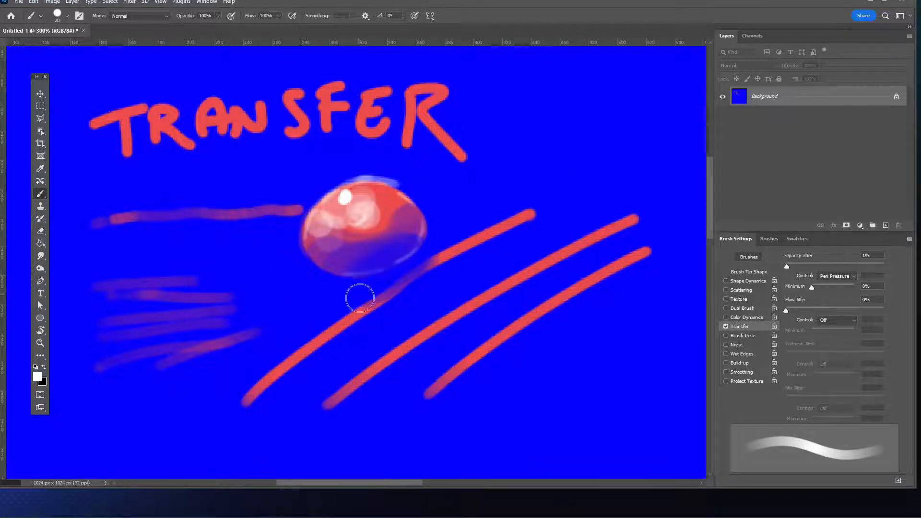
# - Sample red from the diagonal stroke and paint reflected light along the ball's lower-left and right sides with a smaller brush
pyautogui.keyDown('alt'); pyautogui.click(348, 321); pyautogui.keyUp('alt')
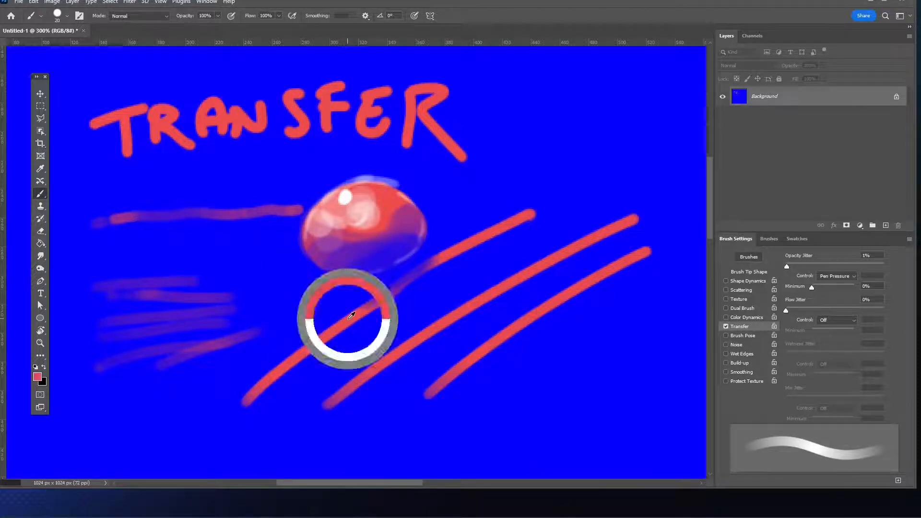
pyautogui.moveTo(322, 257)
pyautogui.mouseDown()
pyautogui.moveTo(384, 251)
pyautogui.moveTo(426, 220)
pyautogui.moveTo(362, 248)
pyautogui.moveTo(339, 270)
pyautogui.mouseUp()
pyautogui.press('[')
pyautogui.press('[')
pyautogui.moveTo(416, 224); pyautogui.dragTo(407, 255)
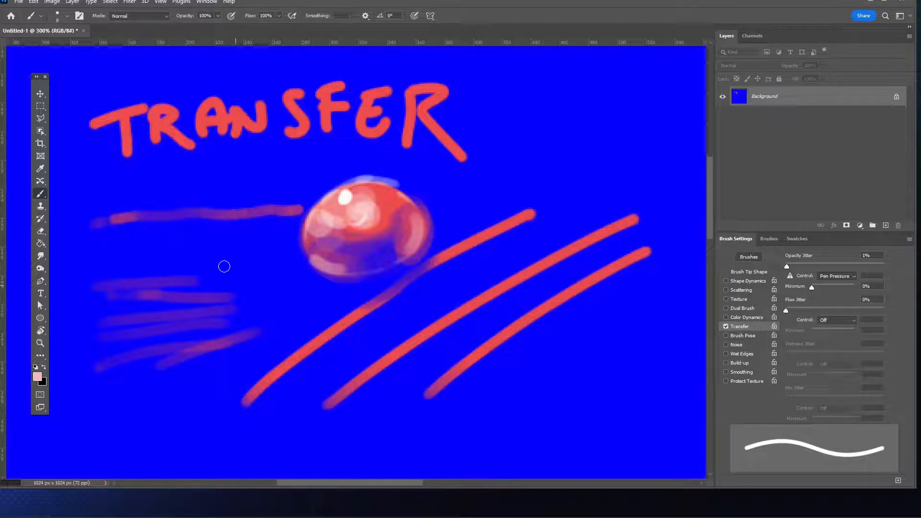
# - Paint three pale pink vertical strokes across the faint horizontal strokes
pyautogui.moveTo(230, 262); pyautogui.dragTo(226, 300)
pyautogui.moveTo(109, 272); pyautogui.dragTo(110, 300)
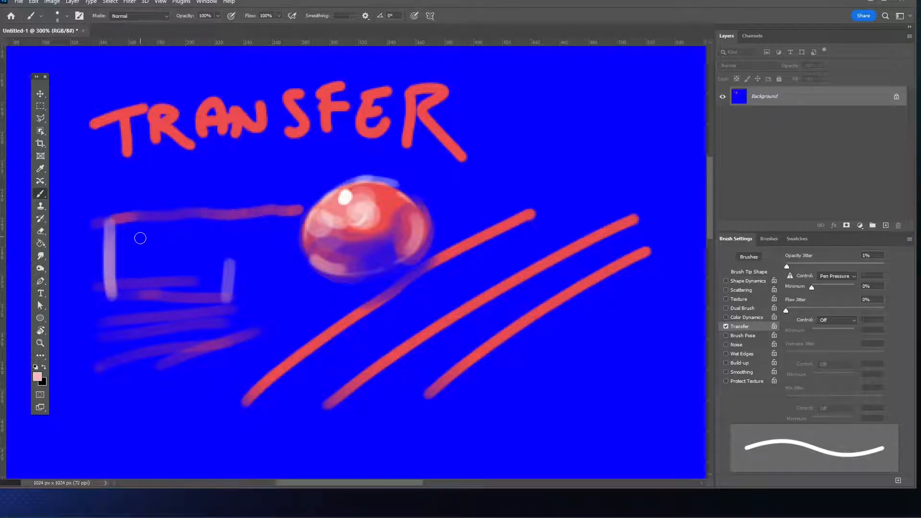
pyautogui.moveTo(152, 211); pyautogui.dragTo(155, 307)
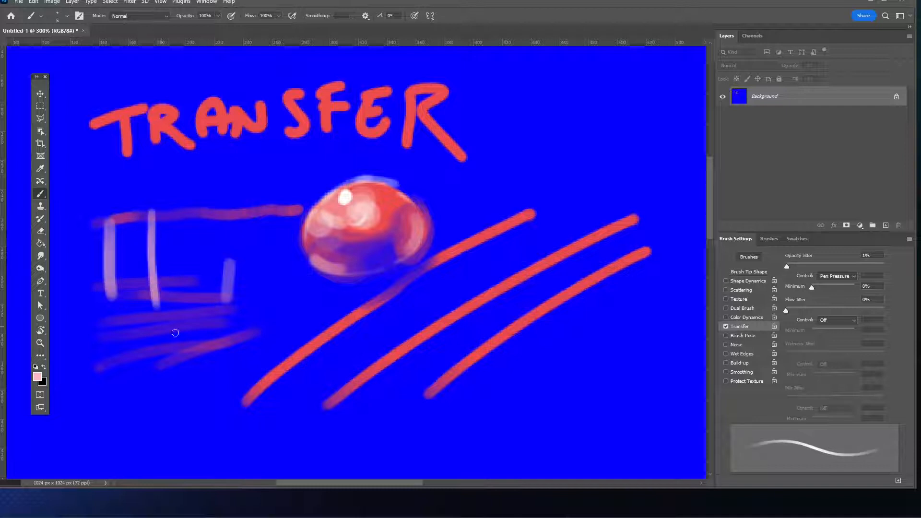
# - Set the Opacity Jitter control to Fade with 150 steps, and paint one vertical and four horizontal fading strokes
pyautogui.click(845, 276)
pyautogui.click(840, 288)
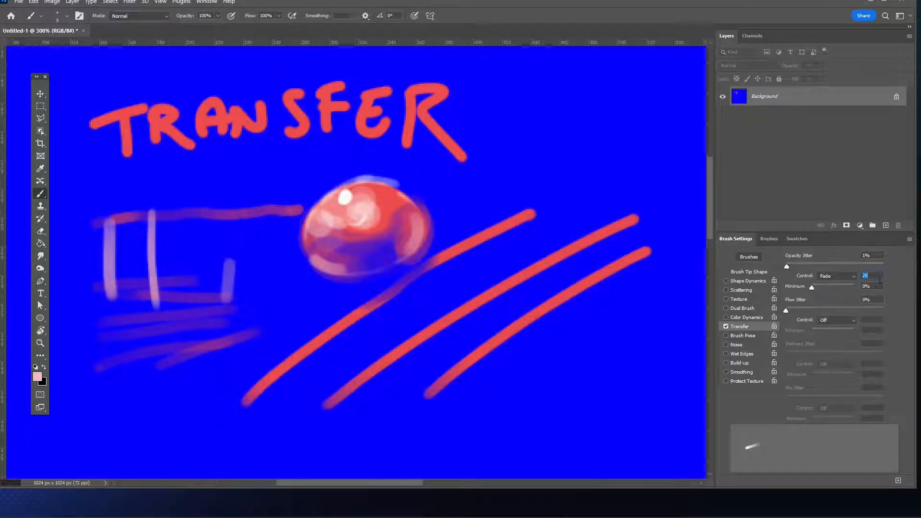
pyautogui.write('150')
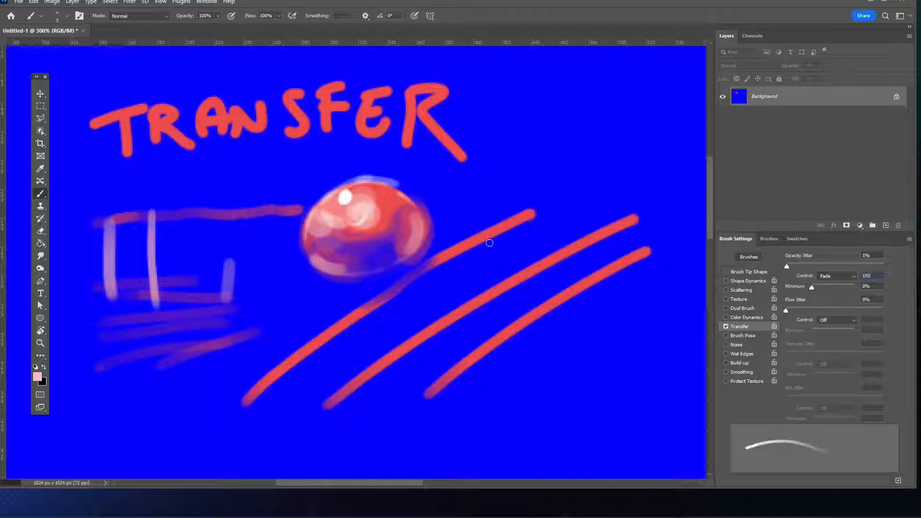
pyautogui.moveTo(548, 135); pyautogui.dragTo(542, 311)
pyautogui.moveTo(176, 369); pyautogui.dragTo(471, 389)
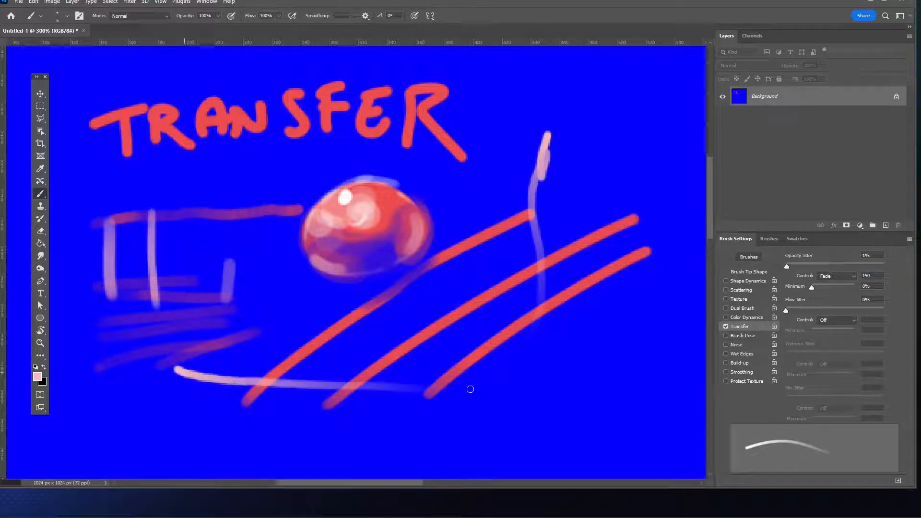
pyautogui.moveTo(125, 409); pyautogui.dragTo(387, 434)
pyautogui.moveTo(127, 465); pyautogui.dragTo(389, 466)
pyautogui.moveTo(300, 414); pyautogui.dragTo(552, 379)
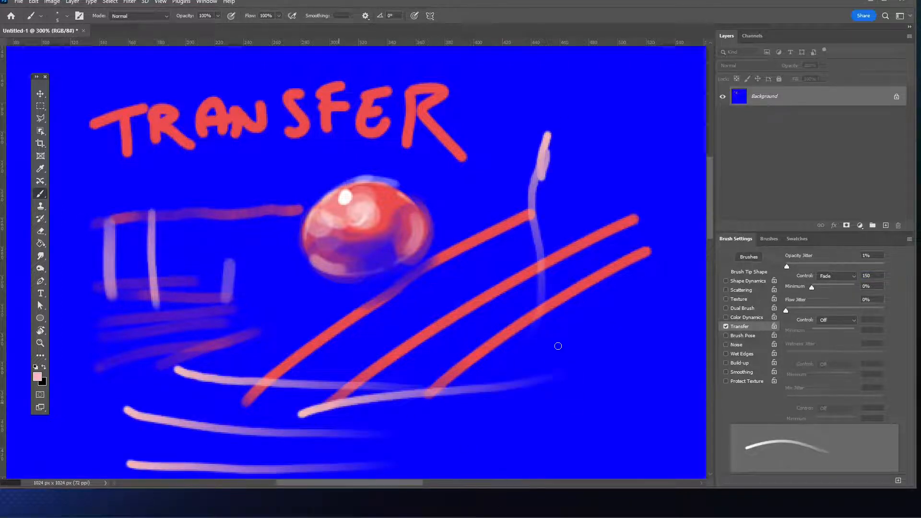
# - Paint looping and long vertical fading strokes over the diagonal lines' right ends, plus a curved one near their lower-left ends
pyautogui.moveTo(521, 317); pyautogui.dragTo(571, 326)
pyautogui.moveTo(522, 277); pyautogui.dragTo(490, 372)
pyautogui.rightClick(579, 205)
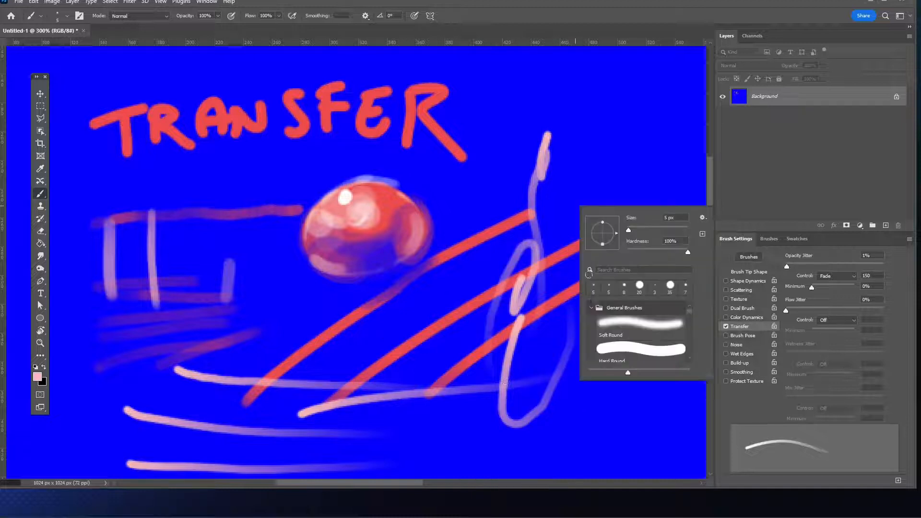
pyautogui.click(594, 118)
pyautogui.moveTo(593, 129); pyautogui.dragTo(536, 414)
pyautogui.moveTo(235, 368); pyautogui.dragTo(439, 344)
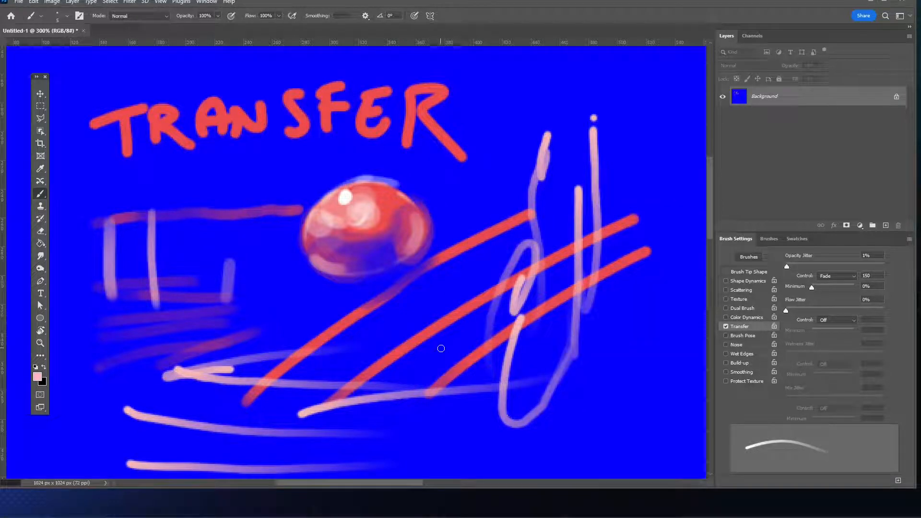
# - Build up dense diagonal hatching of fading pink strokes between the red diagonal lines
pyautogui.moveTo(289, 328)
pyautogui.mouseDown()
pyautogui.moveTo(427, 375)
pyautogui.moveTo(513, 286)
pyautogui.mouseUp()
pyautogui.moveTo(392, 372); pyautogui.dragTo(514, 285)
pyautogui.moveTo(361, 373); pyautogui.dragTo(526, 259)
pyautogui.moveTo(347, 345); pyautogui.dragTo(489, 250)
pyautogui.moveTo(326, 367); pyautogui.dragTo(495, 254)
pyautogui.moveTo(321, 388)
pyautogui.mouseDown()
pyautogui.moveTo(509, 260)
pyautogui.moveTo(529, 265)
pyautogui.mouseUp()
pyautogui.moveTo(383, 349); pyautogui.dragTo(475, 276)
pyautogui.moveTo(297, 382); pyautogui.dragTo(474, 267)
pyautogui.moveTo(333, 344); pyautogui.dragTo(428, 287)
pyautogui.moveTo(306, 367); pyautogui.dragTo(445, 277)
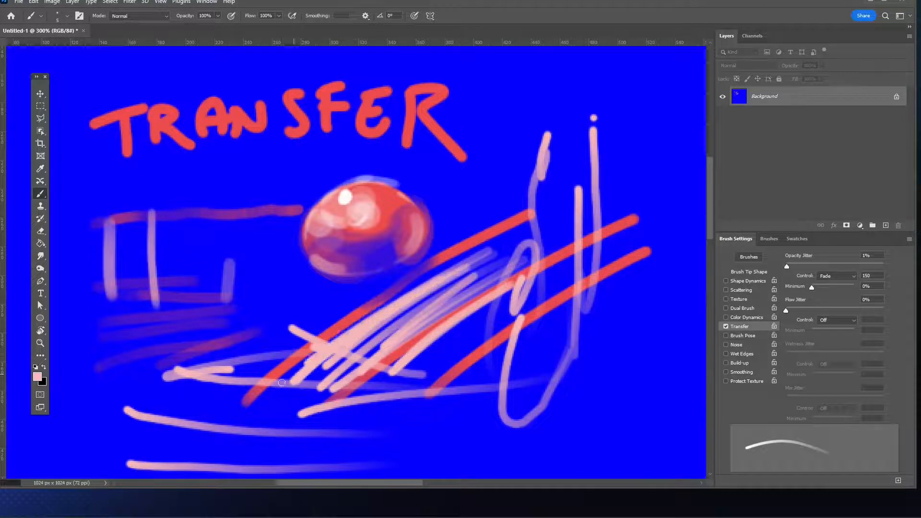
pyautogui.moveTo(282, 383); pyautogui.dragTo(445, 275)
pyautogui.moveTo(366, 335); pyautogui.dragTo(460, 277)
pyautogui.moveTo(349, 352); pyautogui.dragTo(481, 267)
pyautogui.moveTo(316, 384)
pyautogui.mouseDown()
pyautogui.moveTo(496, 270)
pyautogui.moveTo(528, 267)
pyautogui.moveTo(508, 262)
pyautogui.mouseUp()
pyautogui.moveTo(445, 292); pyautogui.dragTo(518, 246)
# - Set the foreground colour to the lighter pink #f1dada and layer more diagonal strokes over the hatching's lower end
pyautogui.click(38, 377)
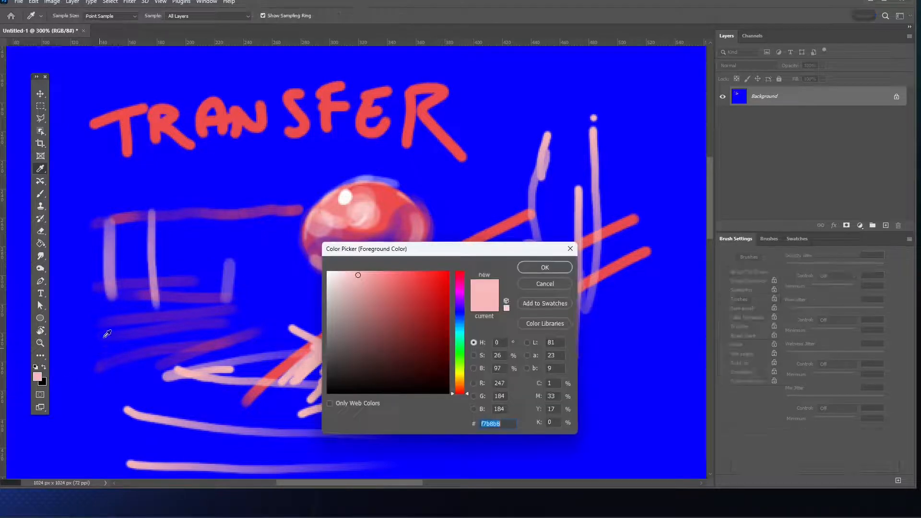
pyautogui.click(338, 278)
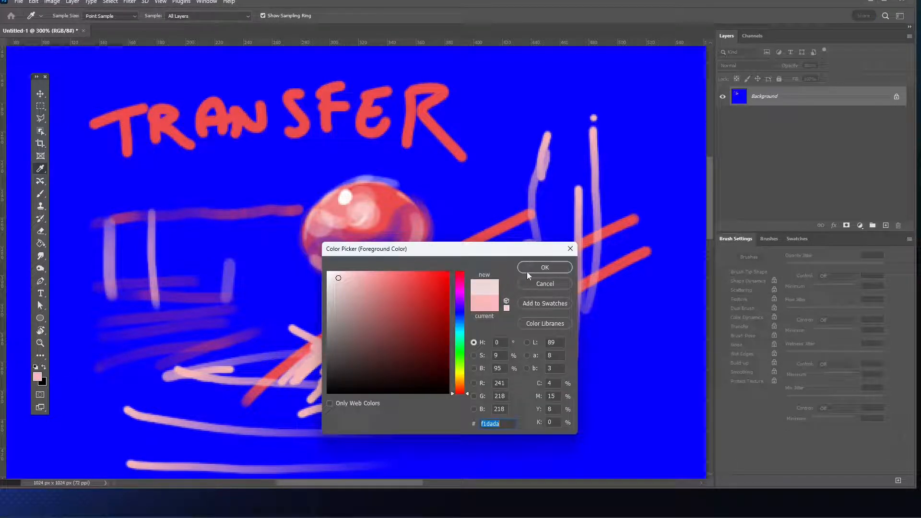
pyautogui.click(538, 265)
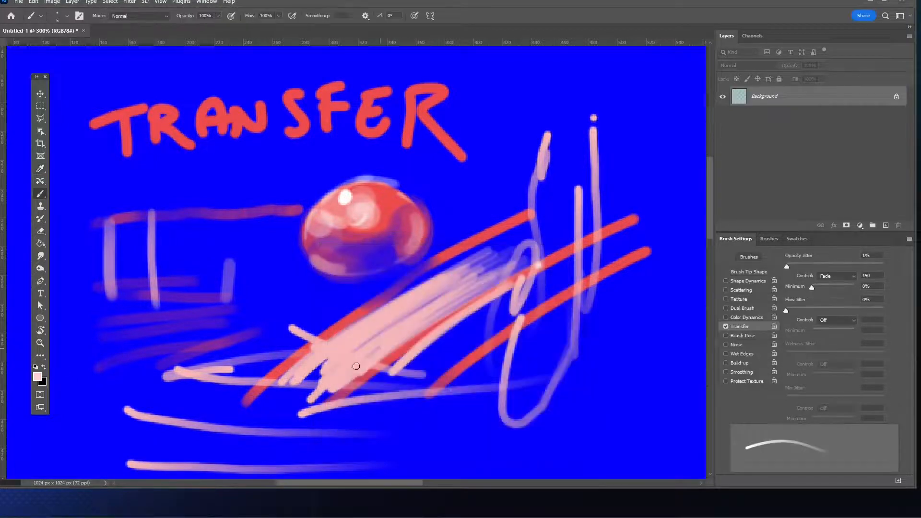
pyautogui.moveTo(332, 355); pyautogui.dragTo(432, 290)
pyautogui.moveTo(331, 377); pyautogui.dragTo(451, 303)
pyautogui.moveTo(330, 388)
pyautogui.mouseDown()
pyautogui.moveTo(453, 308)
pyautogui.moveTo(389, 319)
pyautogui.mouseUp()
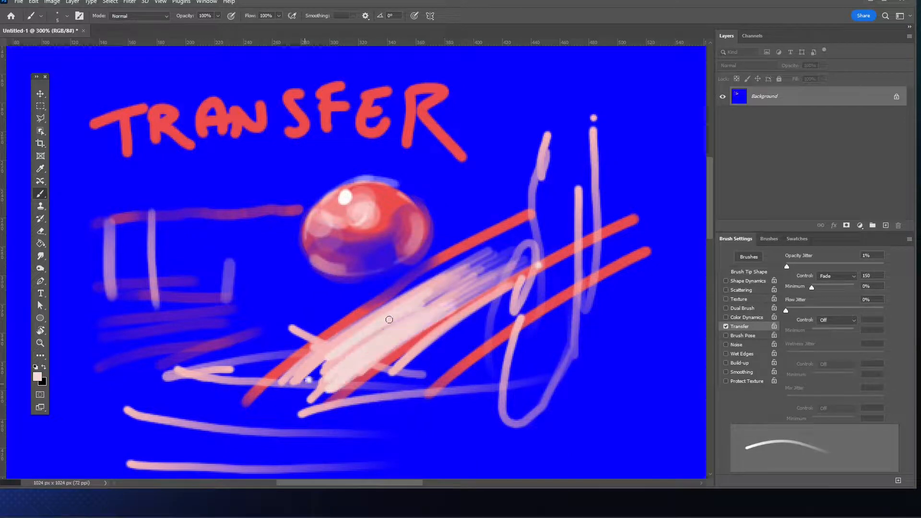
pyautogui.moveTo(298, 384); pyautogui.dragTo(408, 305)
pyautogui.moveTo(290, 418); pyautogui.dragTo(418, 303)
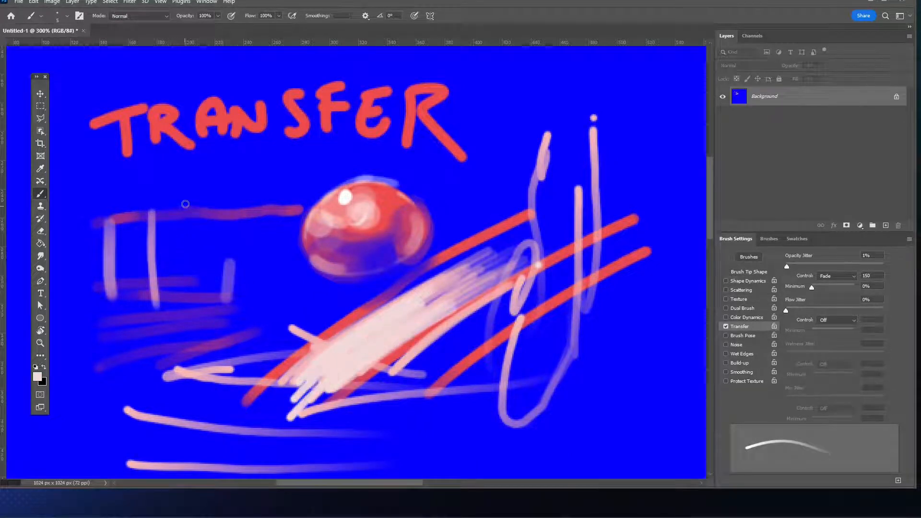
# - Paint scattered fading test strokes, including vertical lines, loops and squiggles, around the ball and the hatching
pyautogui.moveTo(186, 215)
pyautogui.mouseDown()
pyautogui.moveTo(188, 316)
pyautogui.moveTo(164, 341)
pyautogui.mouseUp()
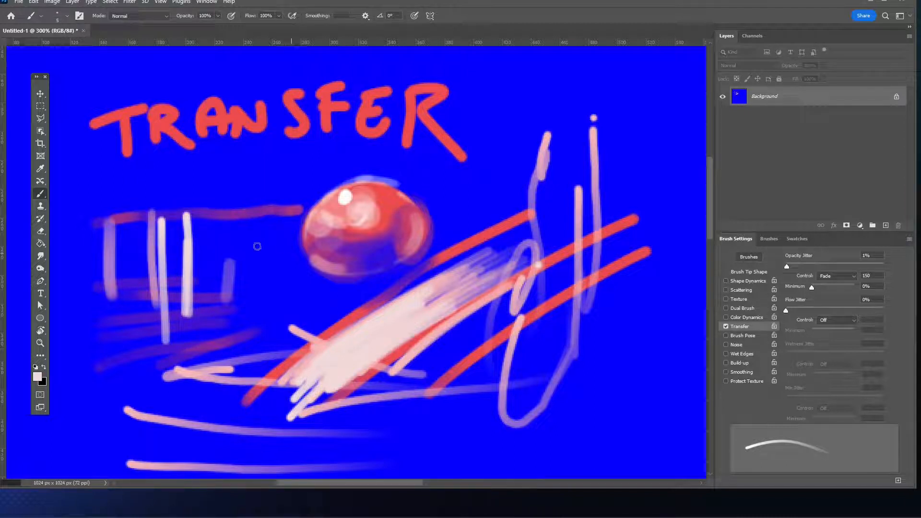
pyautogui.moveTo(487, 196); pyautogui.dragTo(619, 140)
pyautogui.click(191, 336)
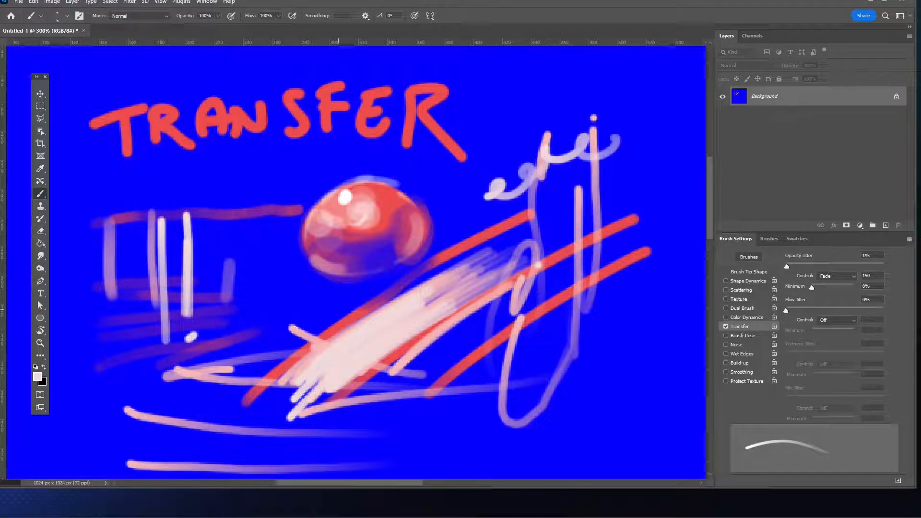
pyautogui.moveTo(119, 364); pyautogui.dragTo(133, 380)
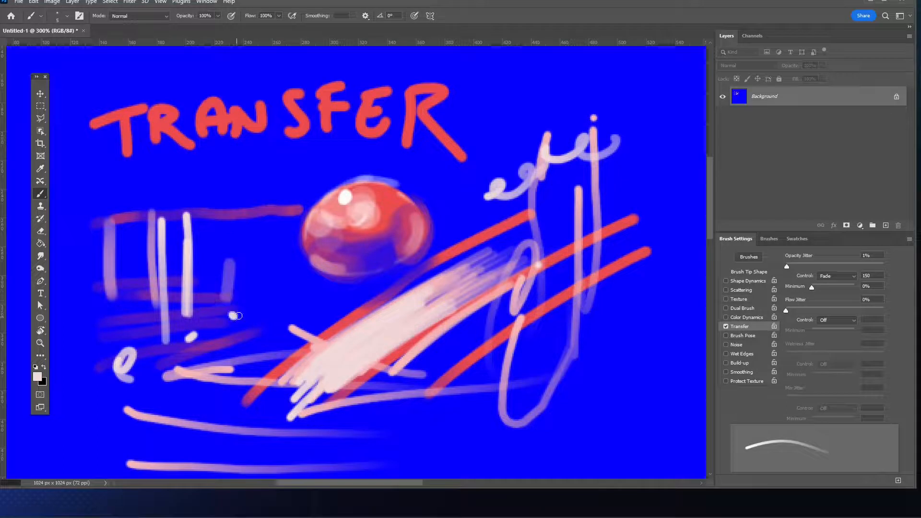
pyautogui.moveTo(235, 316); pyautogui.dragTo(306, 319)
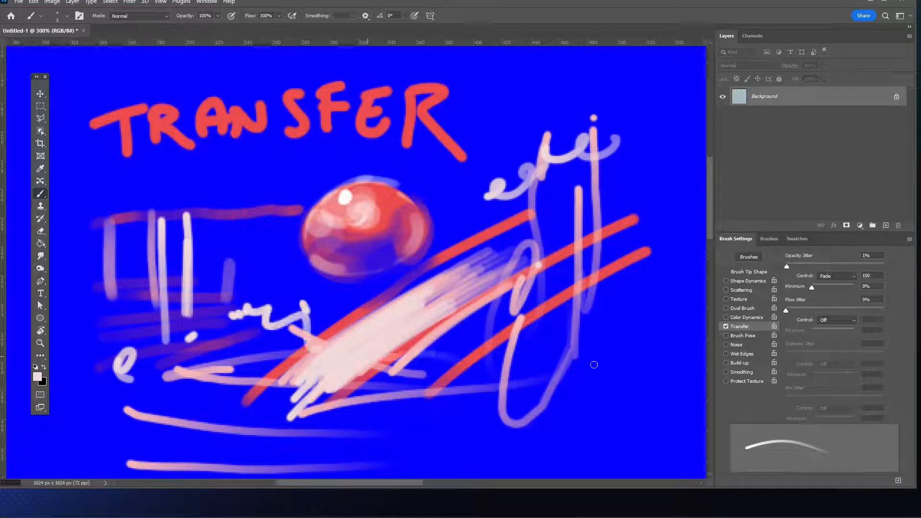
pyautogui.moveTo(594, 365)
pyautogui.mouseDown()
pyautogui.moveTo(626, 345)
pyautogui.moveTo(650, 354)
pyautogui.mouseUp()
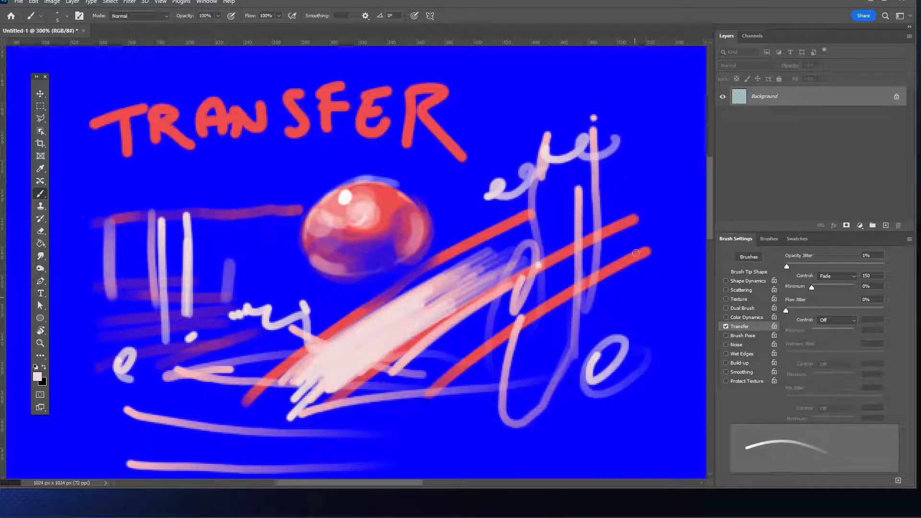
pyautogui.moveTo(635, 150); pyautogui.dragTo(651, 373)
pyautogui.moveTo(507, 403)
pyautogui.mouseDown()
pyautogui.moveTo(533, 423)
pyautogui.moveTo(315, 426)
pyautogui.mouseUp()
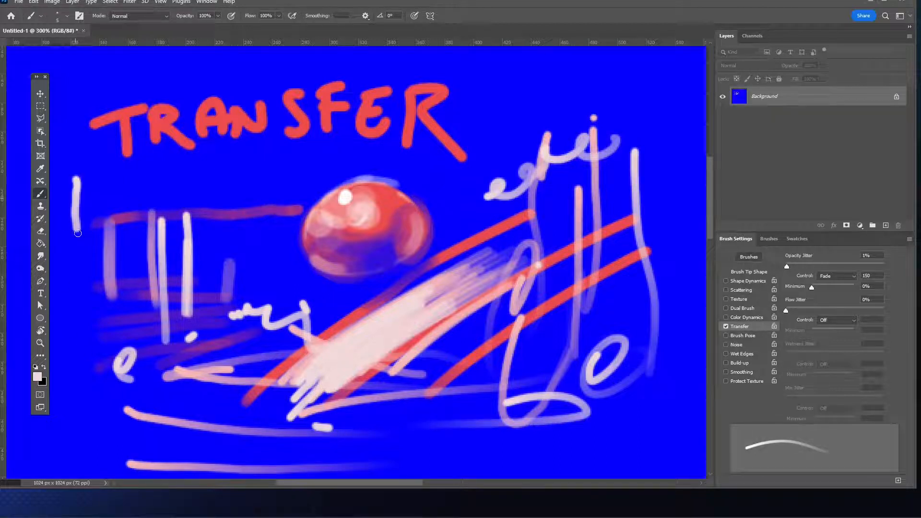
# - Paint fading vertical strokes on the canvas's left side and fading diagonal strokes rising toward the TRANSFER title
pyautogui.moveTo(78, 233); pyautogui.dragTo(84, 299)
pyautogui.moveTo(138, 218); pyautogui.dragTo(145, 317)
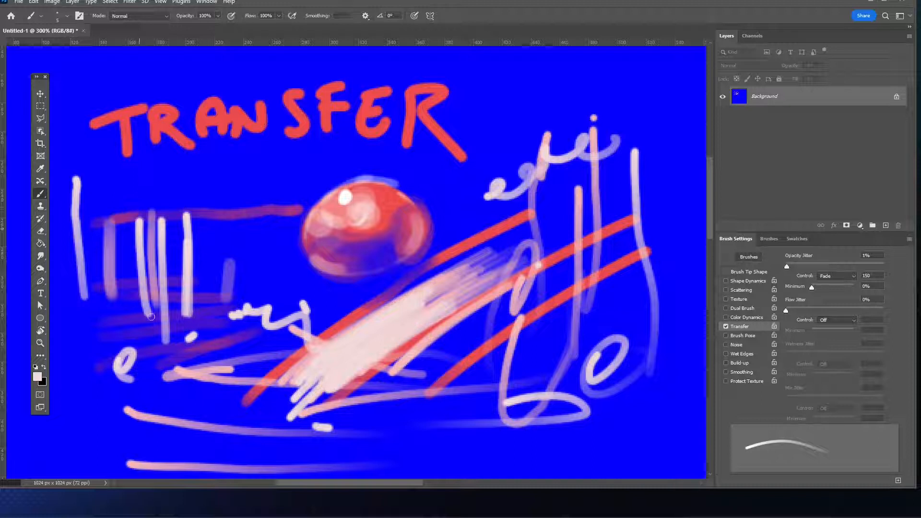
pyautogui.moveTo(234, 199); pyautogui.dragTo(242, 292)
pyautogui.moveTo(261, 239); pyautogui.dragTo(263, 333)
pyautogui.moveTo(279, 233); pyautogui.dragTo(263, 358)
pyautogui.moveTo(186, 209); pyautogui.dragTo(270, 142)
pyautogui.moveTo(192, 228); pyautogui.dragTo(297, 139)
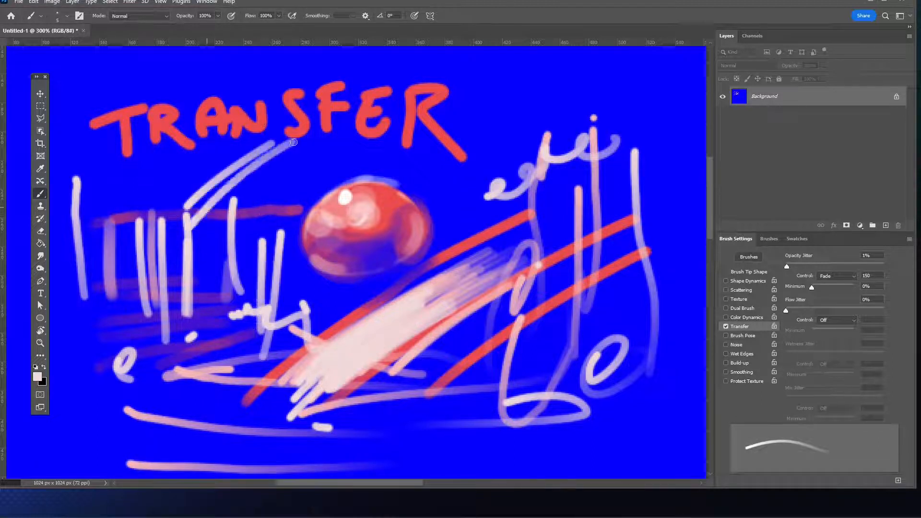
pyautogui.moveTo(238, 202); pyautogui.dragTo(323, 138)
pyautogui.moveTo(229, 242); pyautogui.dragTo(377, 134)
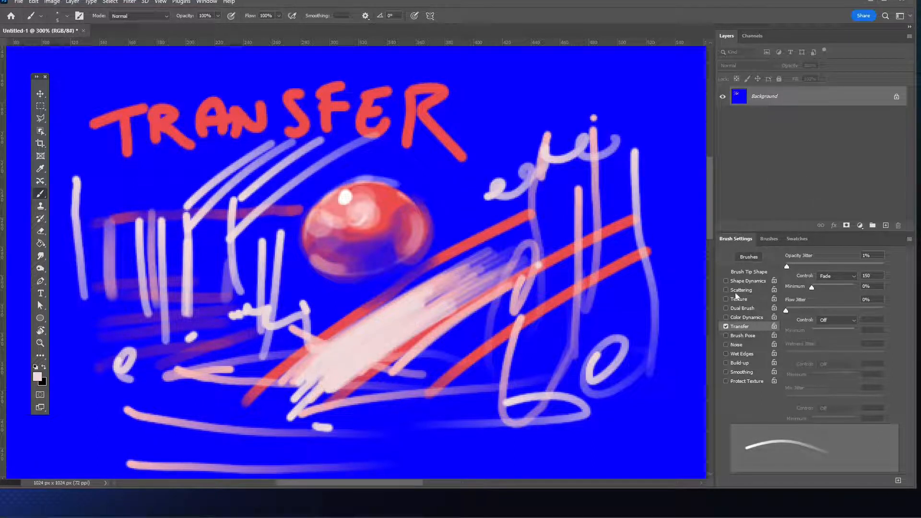
# - Enable Shape Dynamics with 5% Size Jitter and set the size control to Pen Pressure
pyautogui.click(752, 282)
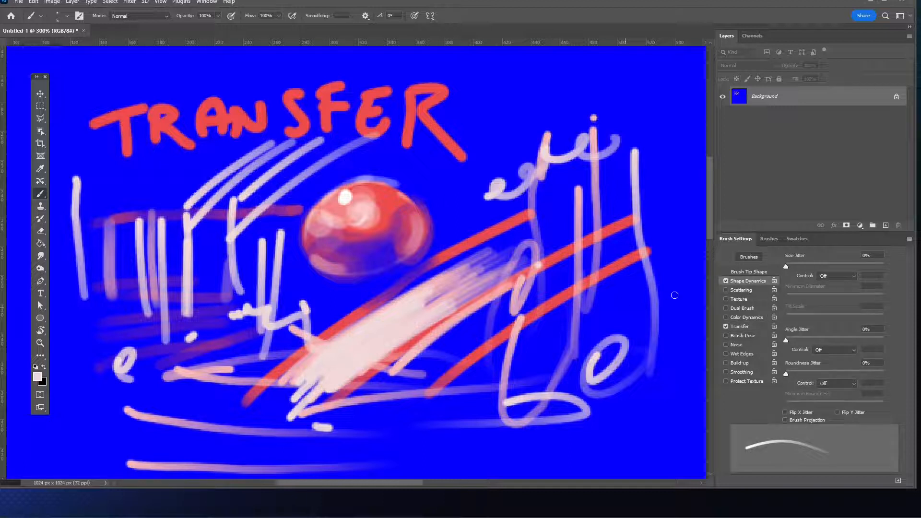
pyautogui.click(837, 276)
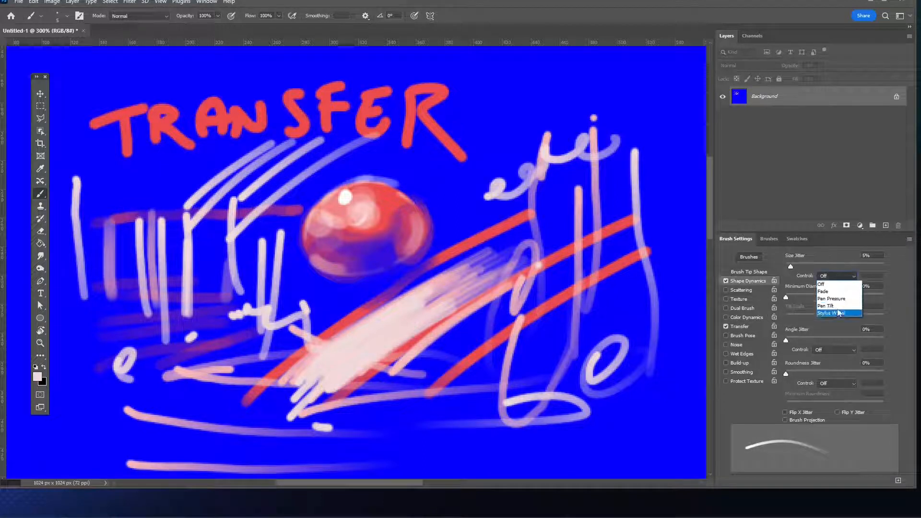
pyautogui.click(836, 301)
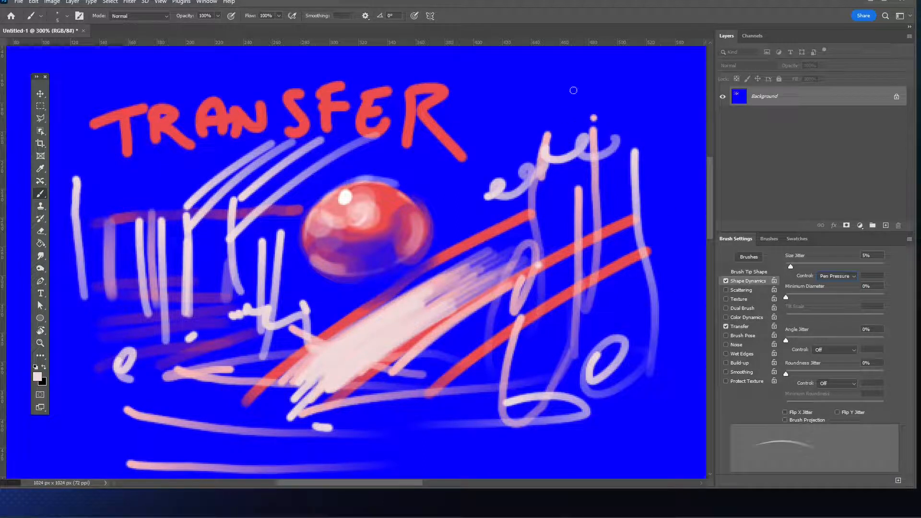
# - Paint thin tapered test strokes beside the loops, near the lower-left lines and diagonally across the ball
pyautogui.moveTo(541, 103); pyautogui.dragTo(522, 126)
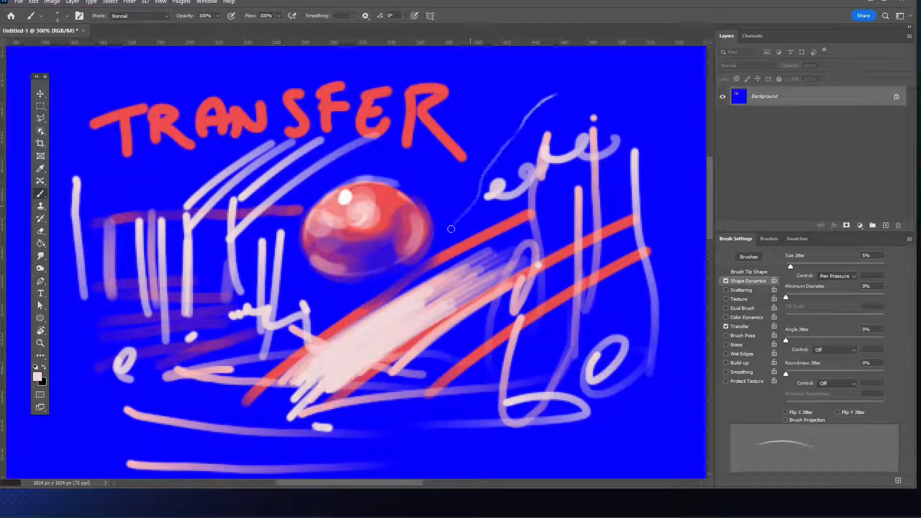
pyautogui.moveTo(186, 415); pyautogui.dragTo(271, 421)
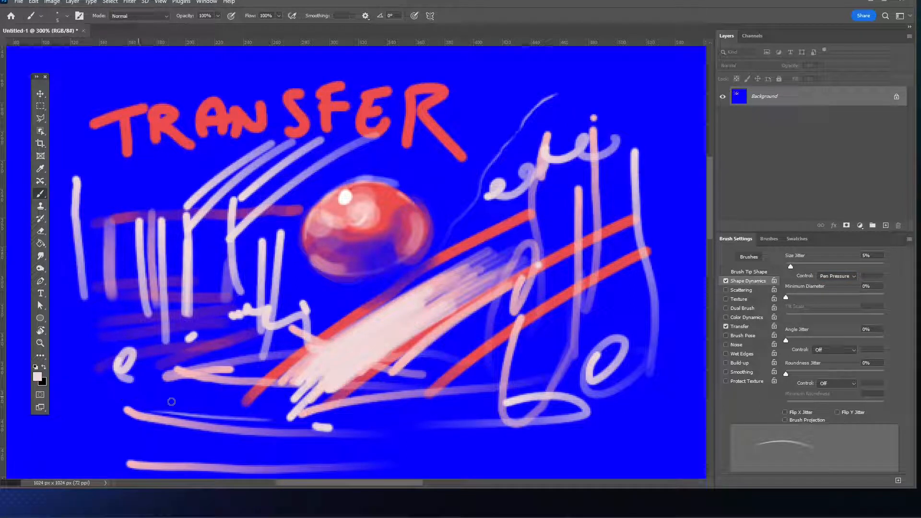
pyautogui.moveTo(160, 400); pyautogui.dragTo(273, 412)
pyautogui.moveTo(129, 398); pyautogui.dragTo(259, 406)
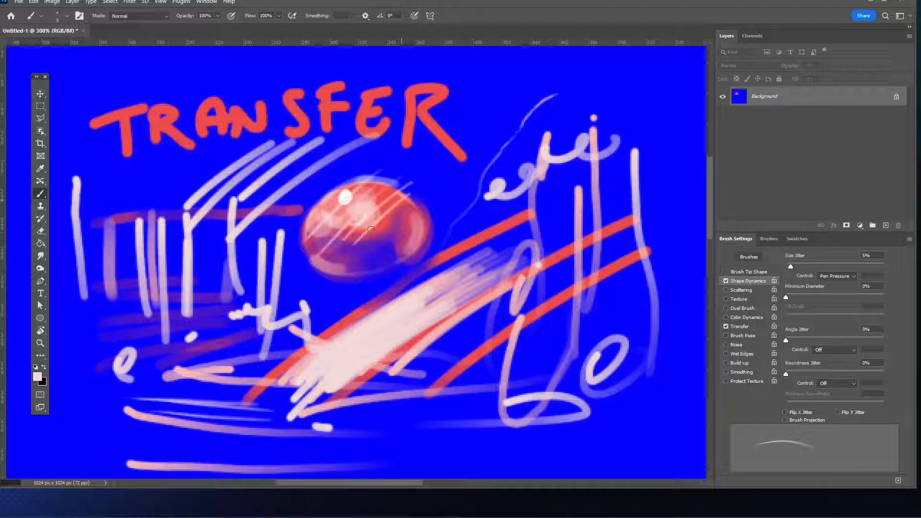
pyautogui.moveTo(374, 268); pyautogui.dragTo(467, 196)
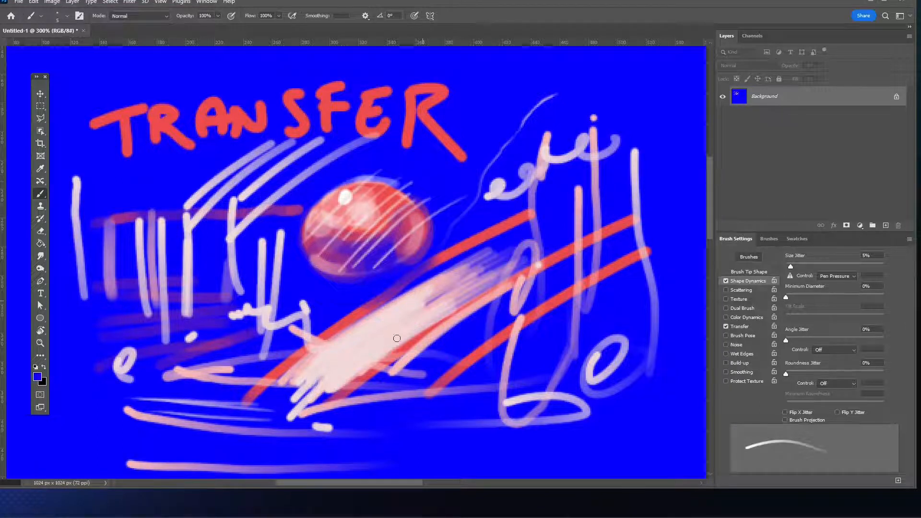
# - Pick the background blue as foreground colour and paint a series of tapered bands crossing the pink hatching and red lines
pyautogui.moveTo(340, 324)
pyautogui.mouseDown()
pyautogui.moveTo(382, 400)
pyautogui.moveTo(350, 395)
pyautogui.mouseUp()
pyautogui.moveTo(302, 345); pyautogui.dragTo(328, 398)
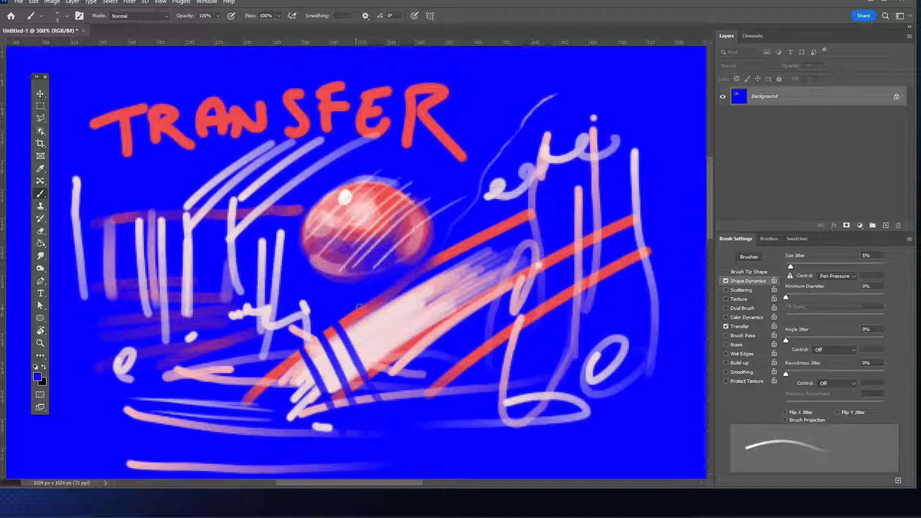
pyautogui.moveTo(362, 309); pyautogui.dragTo(393, 374)
pyautogui.moveTo(389, 309); pyautogui.dragTo(438, 397)
pyautogui.moveTo(412, 289); pyautogui.dragTo(455, 380)
pyautogui.moveTo(438, 272); pyautogui.dragTo(480, 361)
pyautogui.moveTo(455, 243); pyautogui.dragTo(492, 368)
pyautogui.moveTo(465, 260); pyautogui.dragTo(495, 354)
pyautogui.moveTo(484, 248); pyautogui.dragTo(517, 350)
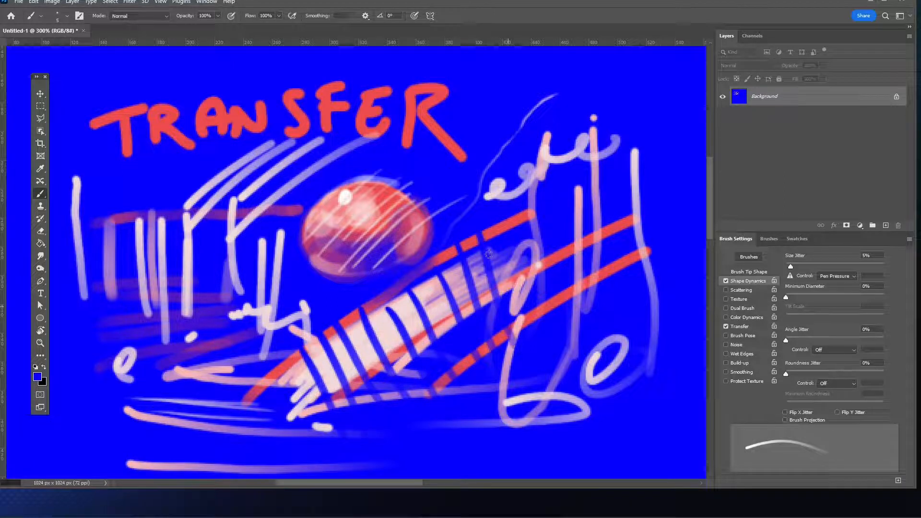
pyautogui.moveTo(495, 224); pyautogui.dragTo(532, 325)
pyautogui.moveTo(524, 211); pyautogui.dragTo(543, 298)
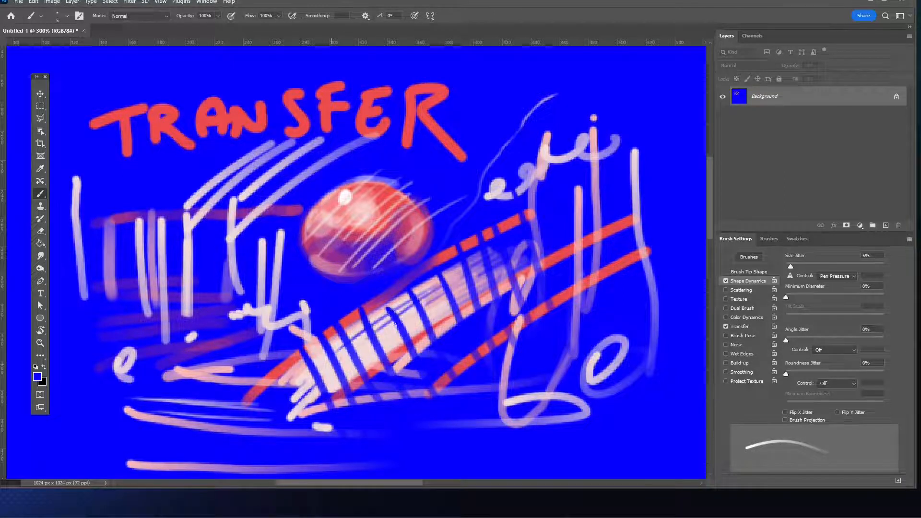
# - Cross-hatch the pink band with thinner blue strokes along its length and steeper ones across it
pyautogui.moveTo(340, 359); pyautogui.dragTo(446, 294)
pyautogui.moveTo(349, 363)
pyautogui.mouseDown()
pyautogui.moveTo(450, 301)
pyautogui.moveTo(454, 312)
pyautogui.mouseUp()
pyautogui.moveTo(389, 374); pyautogui.dragTo(488, 298)
pyautogui.moveTo(353, 311); pyautogui.dragTo(338, 363)
pyautogui.moveTo(379, 295)
pyautogui.mouseDown()
pyautogui.moveTo(354, 377)
pyautogui.moveTo(371, 375)
pyautogui.mouseUp()
pyautogui.moveTo(403, 294)
pyautogui.mouseDown()
pyautogui.moveTo(384, 363)
pyautogui.moveTo(396, 374)
pyautogui.mouseUp()
pyautogui.moveTo(436, 288); pyautogui.dragTo(417, 357)
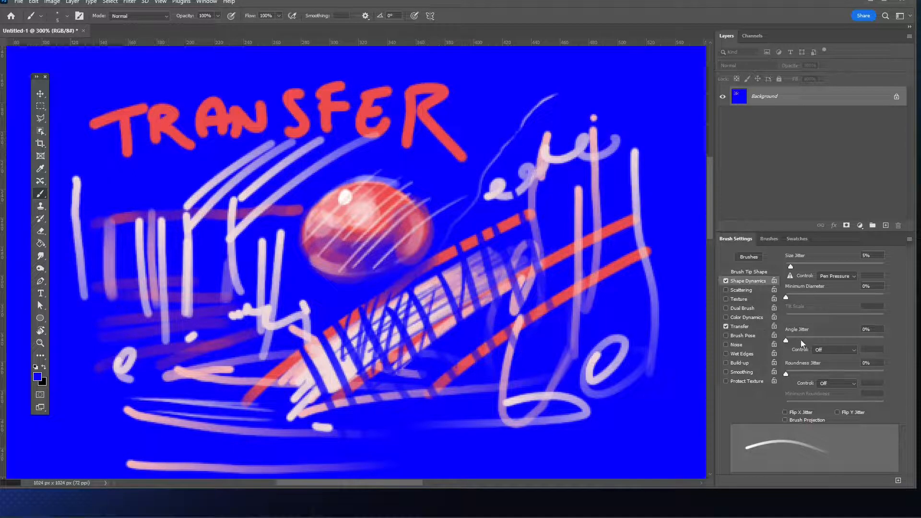
# - In the Transfer settings, use 31% Flow Jitter with Pen Pressure control and paint a sweeping stroke from upper right to lower left
pyautogui.click(758, 326)
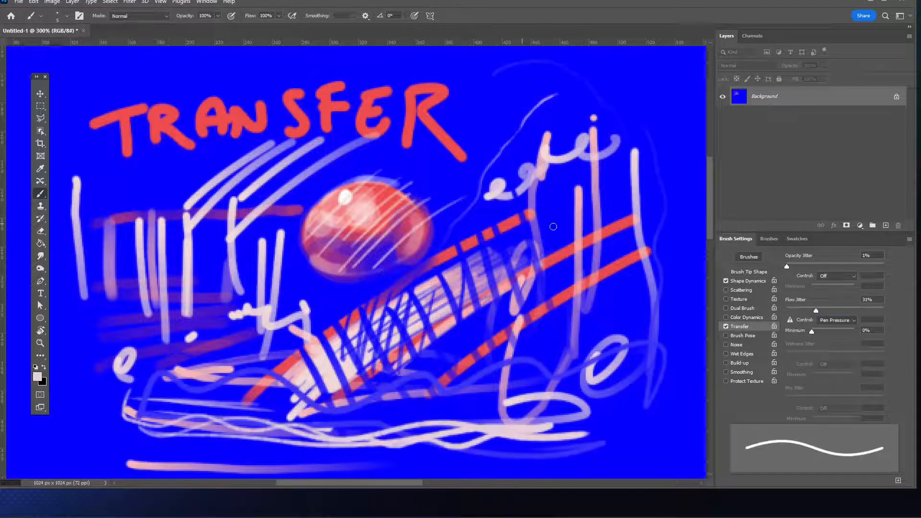
pyautogui.moveTo(584, 106)
pyautogui.mouseDown()
pyautogui.moveTo(639, 178)
pyautogui.moveTo(658, 183)
pyautogui.moveTo(623, 254)
pyautogui.moveTo(453, 300)
pyautogui.moveTo(332, 299)
pyautogui.moveTo(228, 336)
pyautogui.moveTo(210, 367)
pyautogui.moveTo(252, 382)
pyautogui.mouseUp()
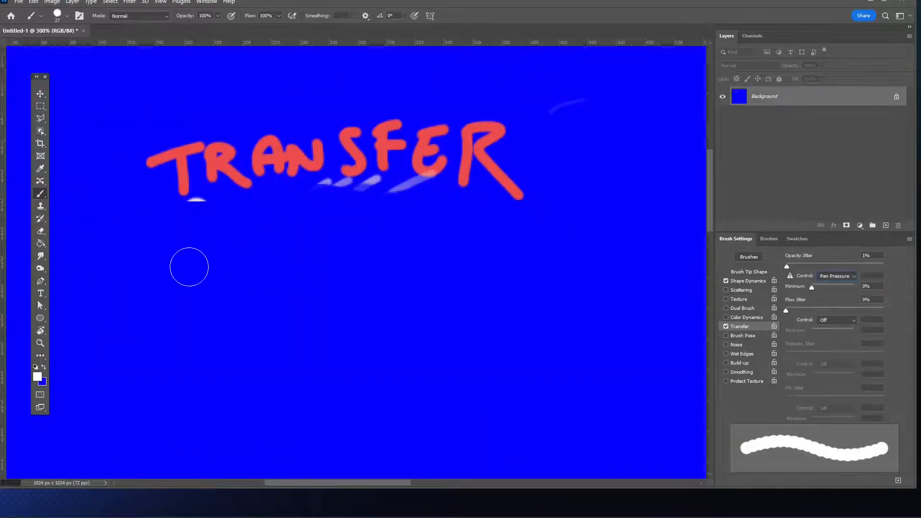
# - Paint large white pressure-sensitive strokes below the TRANSFER title with a size 27 brush and cover them with blue
pyautogui.moveTo(161, 274)
pyautogui.mouseDown()
pyautogui.moveTo(280, 283)
pyautogui.moveTo(536, 272)
pyautogui.mouseUp()
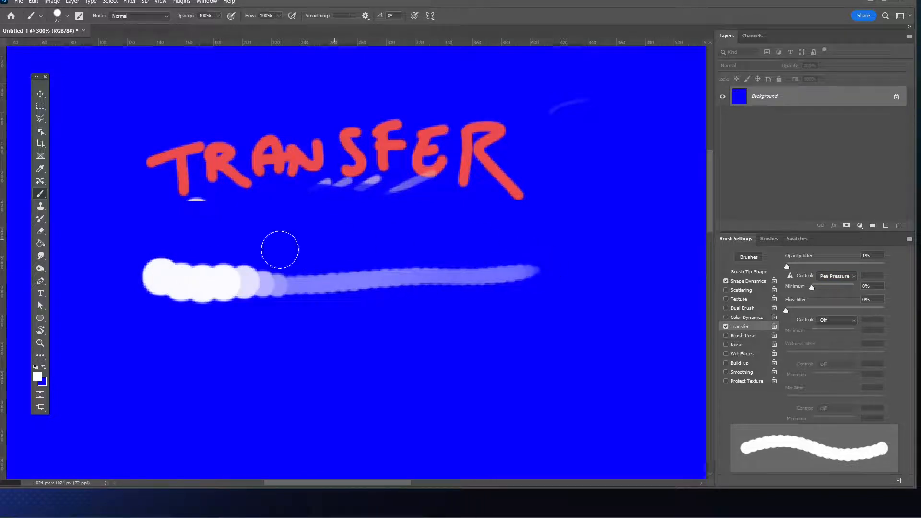
pyautogui.moveTo(154, 325)
pyautogui.mouseDown()
pyautogui.moveTo(239, 330)
pyautogui.moveTo(566, 313)
pyautogui.moveTo(633, 275)
pyautogui.moveTo(635, 249)
pyautogui.mouseUp()
pyautogui.moveTo(627, 137)
pyautogui.mouseDown()
pyautogui.moveTo(609, 214)
pyautogui.moveTo(545, 232)
pyautogui.moveTo(344, 239)
pyautogui.mouseUp()
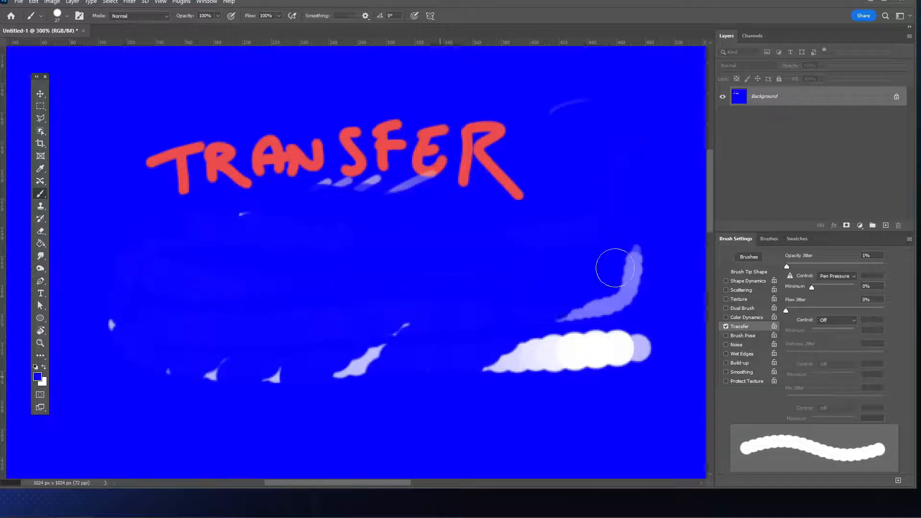
pyautogui.moveTo(613, 267)
pyautogui.mouseDown()
pyautogui.moveTo(597, 397)
pyautogui.moveTo(482, 296)
pyautogui.moveTo(208, 391)
pyautogui.moveTo(145, 349)
pyautogui.moveTo(183, 378)
pyautogui.moveTo(430, 364)
pyautogui.moveTo(471, 373)
pyautogui.moveTo(490, 352)
pyautogui.moveTo(405, 225)
pyautogui.moveTo(354, 189)
pyautogui.moveTo(434, 277)
pyautogui.mouseUp()
# - Switch the foreground colour back to white and paint a long stroke below the title that curves up on the right
pyautogui.press('x')
pyautogui.moveTo(133, 253)
pyautogui.mouseDown()
pyautogui.moveTo(503, 277)
pyautogui.moveTo(618, 270)
pyautogui.moveTo(660, 222)
pyautogui.moveTo(628, 126)
pyautogui.mouseUp()
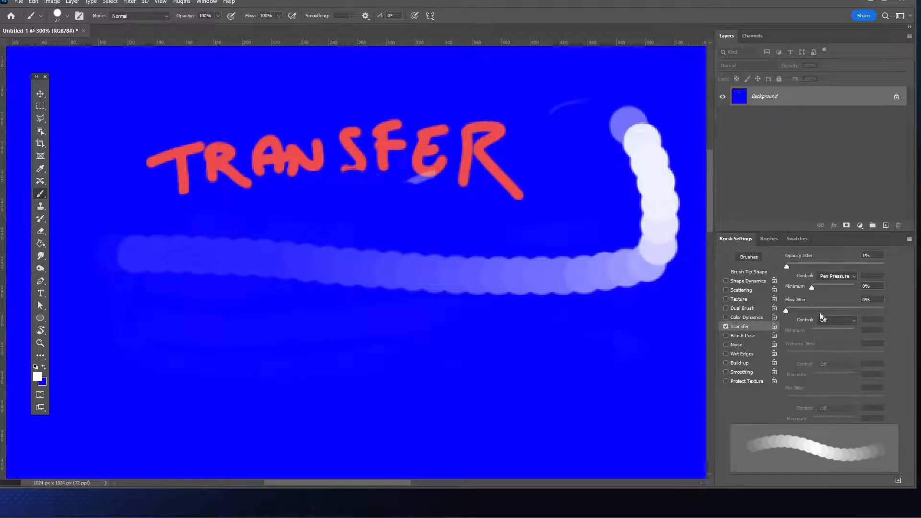
# - Set the Transfer opacity control to Off and the flow control to Pen Pressure, and paint three long white strokes around the title
pyautogui.click(835, 277)
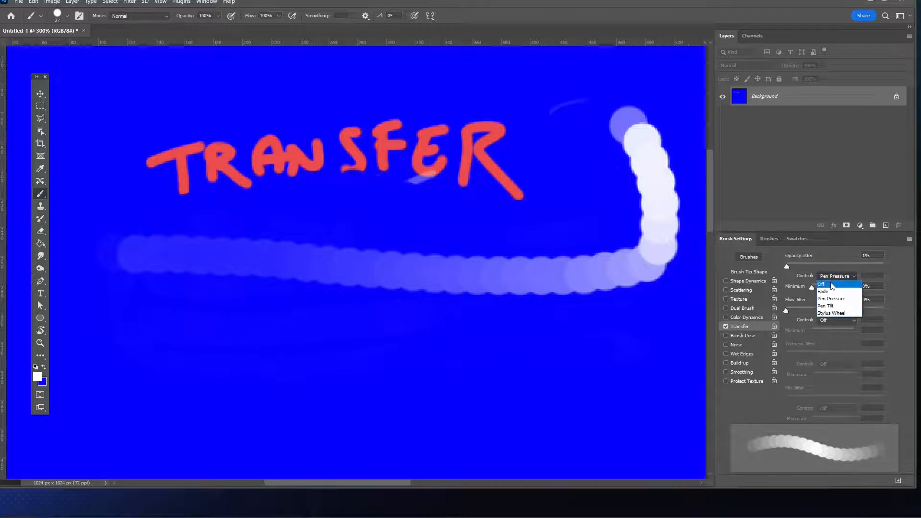
pyautogui.click(829, 276)
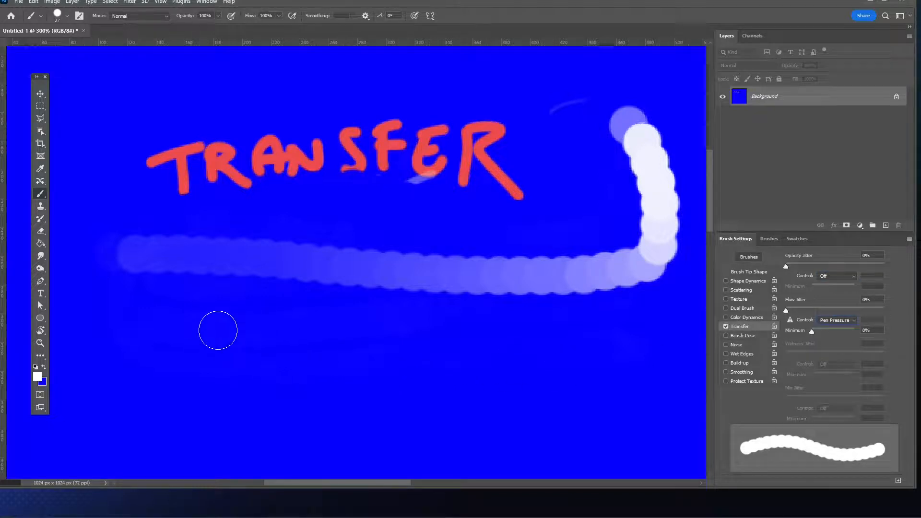
pyautogui.moveTo(117, 321)
pyautogui.mouseDown()
pyautogui.moveTo(305, 346)
pyautogui.moveTo(496, 344)
pyautogui.moveTo(589, 327)
pyautogui.mouseUp()
pyautogui.moveTo(109, 371)
pyautogui.mouseDown()
pyautogui.moveTo(223, 397)
pyautogui.moveTo(313, 390)
pyautogui.moveTo(438, 409)
pyautogui.moveTo(548, 404)
pyautogui.moveTo(653, 377)
pyautogui.mouseUp()
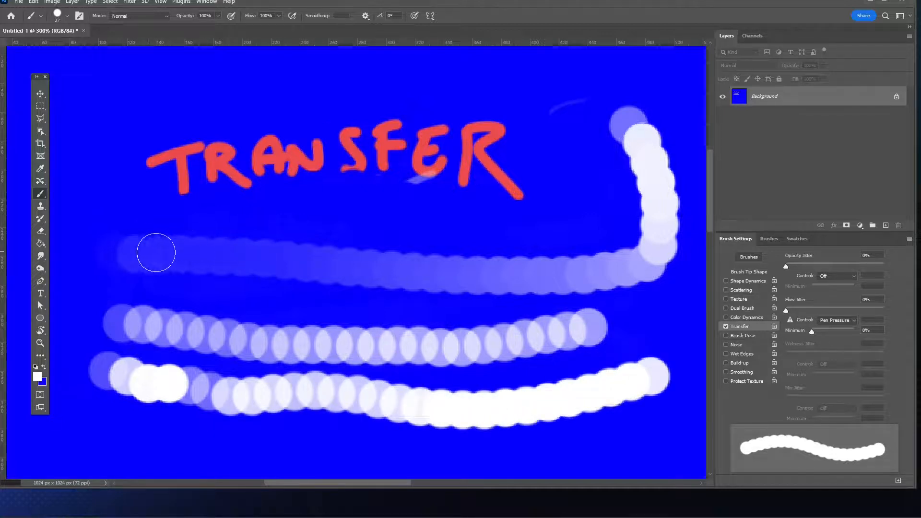
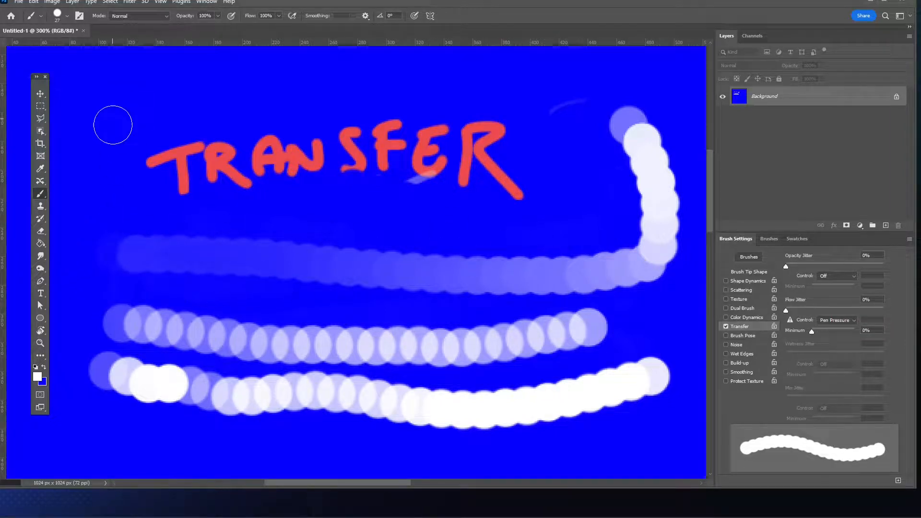
pyautogui.moveTo(119, 144)
pyautogui.mouseDown()
pyautogui.moveTo(110, 167)
pyautogui.moveTo(129, 199)
pyautogui.moveTo(104, 226)
pyautogui.moveTo(78, 312)
pyautogui.moveTo(99, 442)
pyautogui.moveTo(363, 430)
pyautogui.moveTo(615, 466)
pyautogui.moveTo(625, 422)
pyautogui.moveTo(645, 401)
pyautogui.mouseUp()
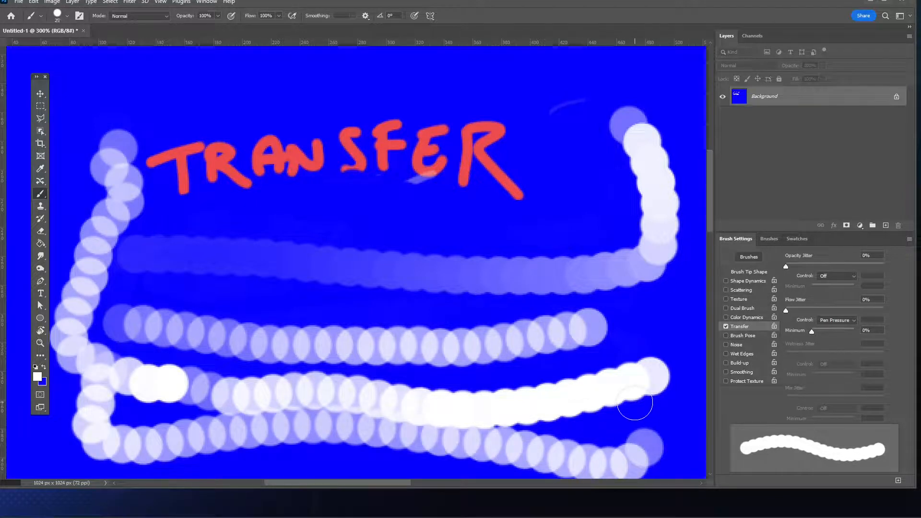
# - Reduce the brush size to 9 and paint thin wavy and looping white strokes over the canvas
pyautogui.press('[')
pyautogui.press('[')
pyautogui.press('[')
pyautogui.moveTo(655, 342)
pyautogui.mouseDown()
pyautogui.moveTo(622, 349)
pyautogui.moveTo(457, 303)
pyautogui.moveTo(209, 294)
pyautogui.moveTo(338, 319)
pyautogui.moveTo(147, 255)
pyautogui.moveTo(331, 265)
pyautogui.mouseUp()
pyautogui.moveTo(497, 250)
pyautogui.mouseDown()
pyautogui.moveTo(574, 149)
pyautogui.moveTo(394, 168)
pyautogui.mouseUp()
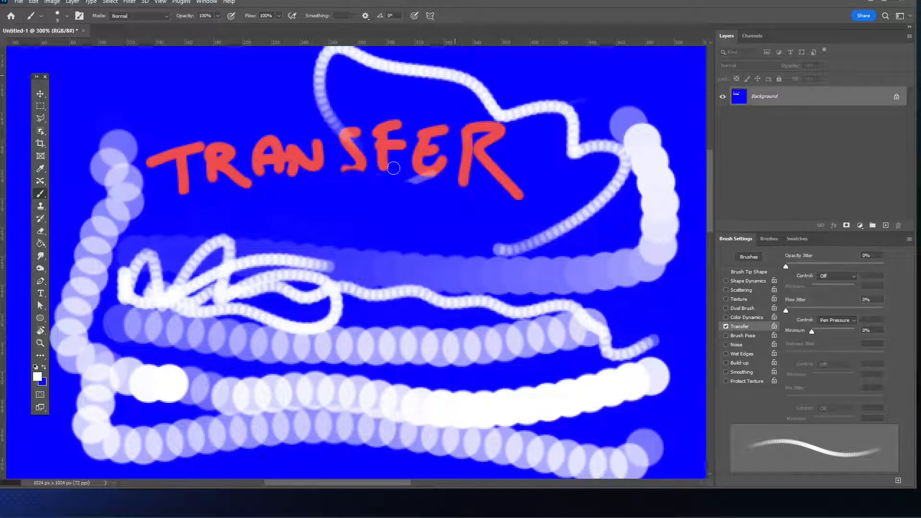
# - Choose a spatter brush with Scattering and Dual Brush and paint speckled white texture across the lower canvas
pyautogui.click(768, 239)
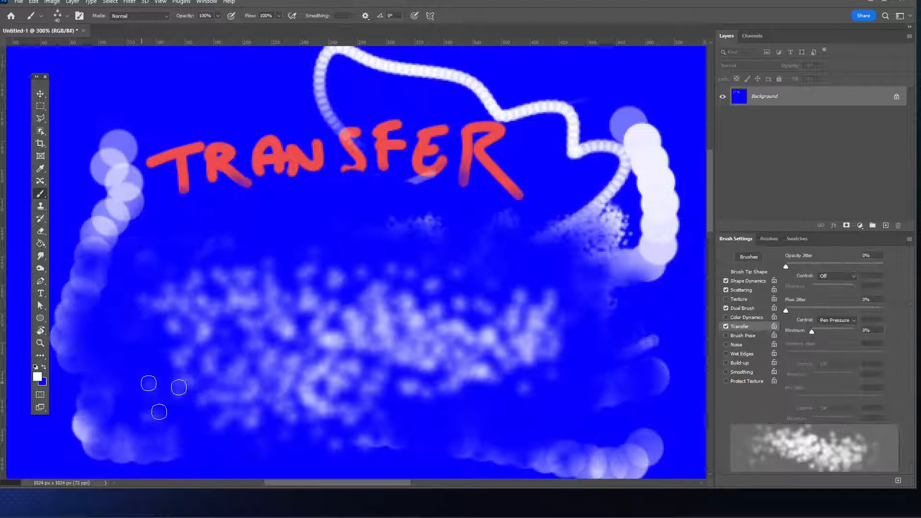
pyautogui.moveTo(163, 383)
pyautogui.mouseDown()
pyautogui.moveTo(557, 386)
pyautogui.moveTo(202, 372)
pyautogui.moveTo(392, 370)
pyautogui.moveTo(216, 283)
pyautogui.moveTo(479, 231)
pyautogui.moveTo(588, 333)
pyautogui.moveTo(628, 197)
pyautogui.moveTo(662, 417)
pyautogui.moveTo(701, 398)
pyautogui.mouseUp()
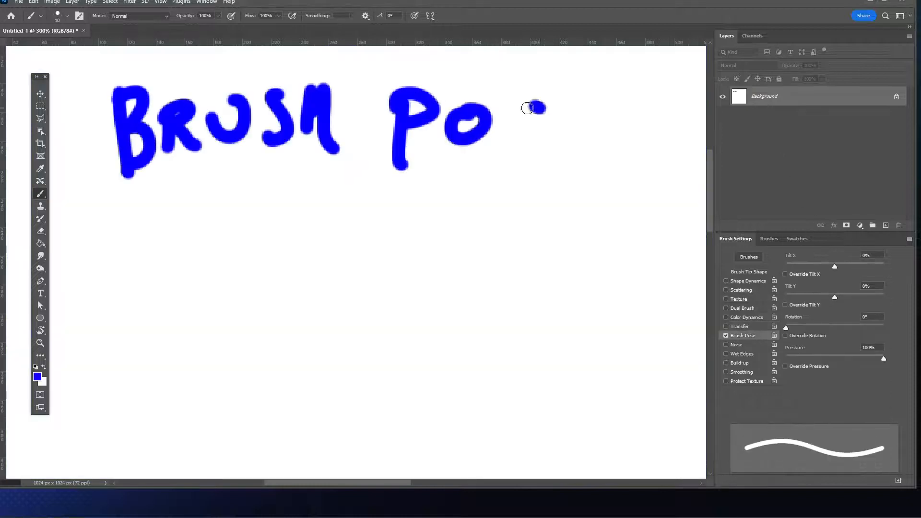
# - Finish the blue BRUSH POSE title and paint test strokes, overriding Tilt X at -95%, Tilt Y at 58% and Pressure at 1%
pyautogui.moveTo(542, 103); pyautogui.dragTo(512, 149)
pyautogui.moveTo(628, 120); pyautogui.dragTo(588, 154)
pyautogui.moveTo(170, 215); pyautogui.dragTo(667, 221)
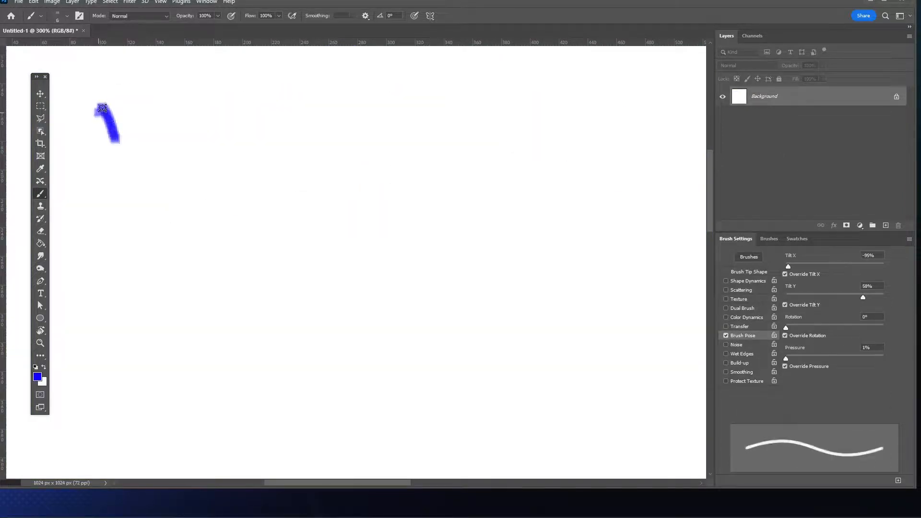
pyautogui.moveTo(103, 103)
pyautogui.mouseDown()
pyautogui.moveTo(317, 91)
pyautogui.moveTo(174, 428)
pyautogui.mouseUp()
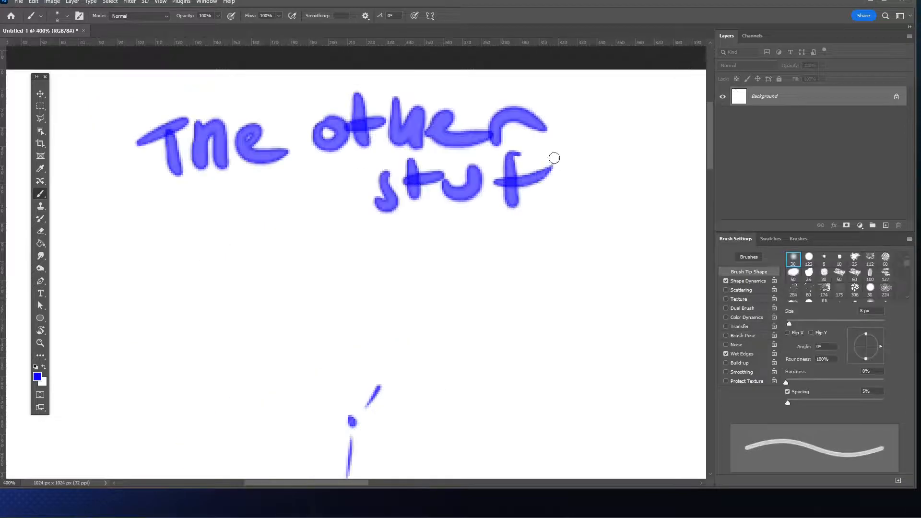
# - Finish the Wet Edges lettering "The other stuff." by painting its last letter and full stop
pyautogui.moveTo(551, 157); pyautogui.dragTo(559, 213)
pyautogui.moveTo(537, 185); pyautogui.dragTo(584, 182)
pyautogui.click(610, 199)
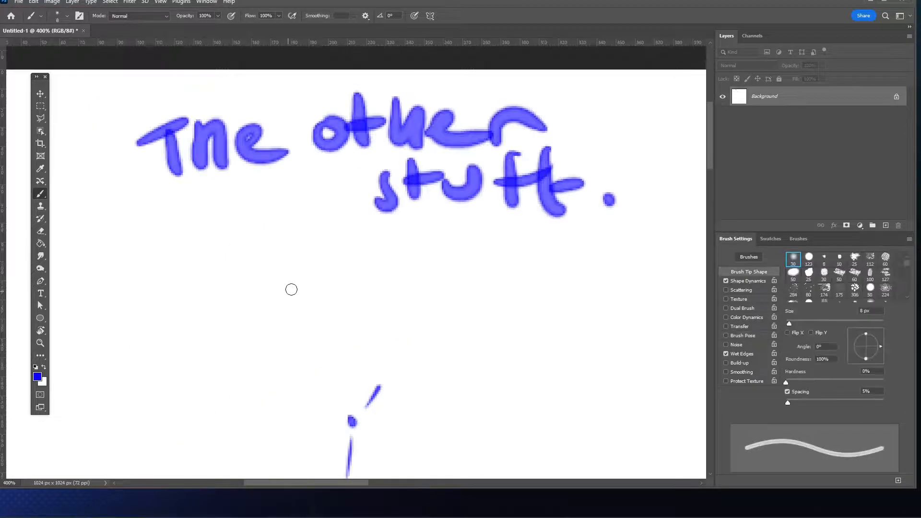
# - Turn off Wet Edges, enable Noise, and paint a small blue scribbled patch below the lettering
pyautogui.click(727, 354)
pyautogui.click(727, 344)
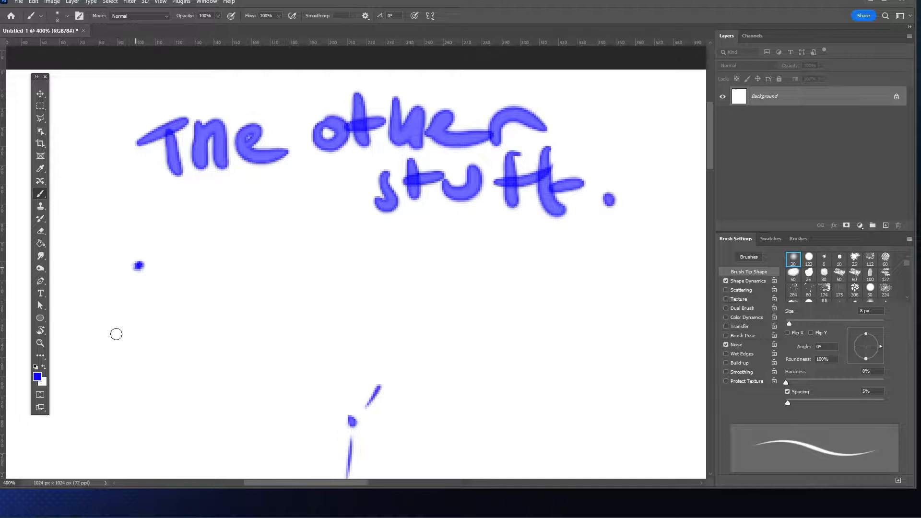
pyautogui.moveTo(117, 334)
pyautogui.mouseDown()
pyautogui.moveTo(165, 267)
pyautogui.moveTo(163, 364)
pyautogui.mouseUp()
# - Enlarge the brush to 40 px and build the blue patch up into a large soft-edged blob
pyautogui.press(']')
pyautogui.press(']')
pyautogui.press(']')
pyautogui.press(']')
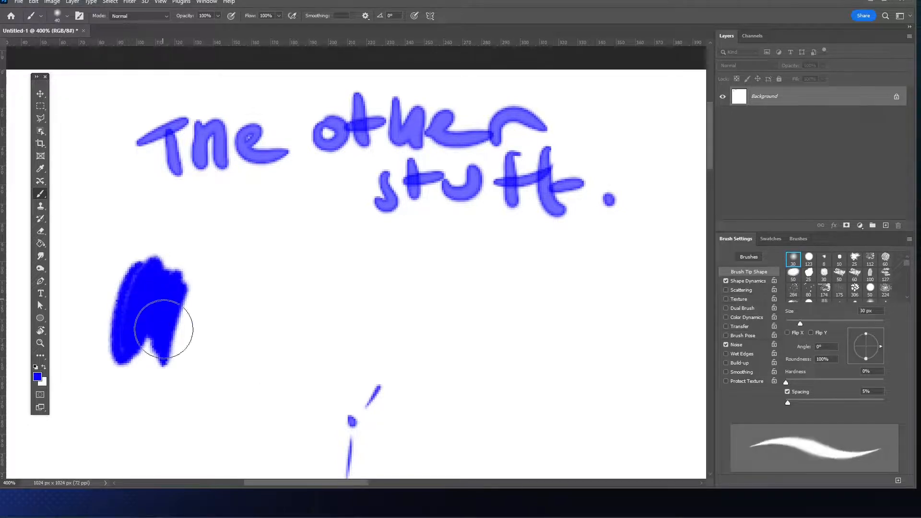
pyautogui.moveTo(160, 325)
pyautogui.mouseDown()
pyautogui.moveTo(154, 278)
pyautogui.moveTo(160, 330)
pyautogui.mouseUp()
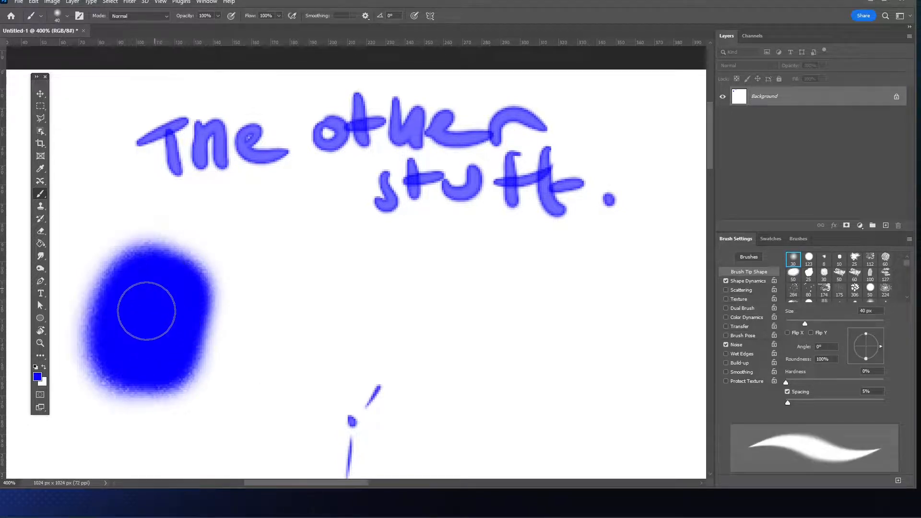
# - Reduce the brush to 15 px and paint a smaller blue bulge onto the blob's lower-right side
pyautogui.press('[')
pyautogui.press('[')
pyautogui.press('[')
pyautogui.press('[')
pyautogui.press('[')
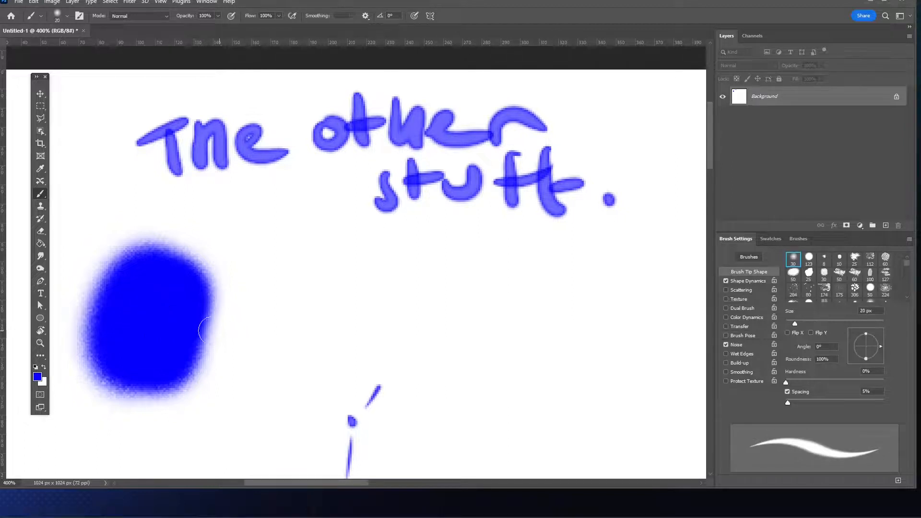
pyautogui.moveTo(185, 331)
pyautogui.mouseDown()
pyautogui.moveTo(206, 372)
pyautogui.moveTo(210, 331)
pyautogui.moveTo(244, 384)
pyautogui.mouseUp()
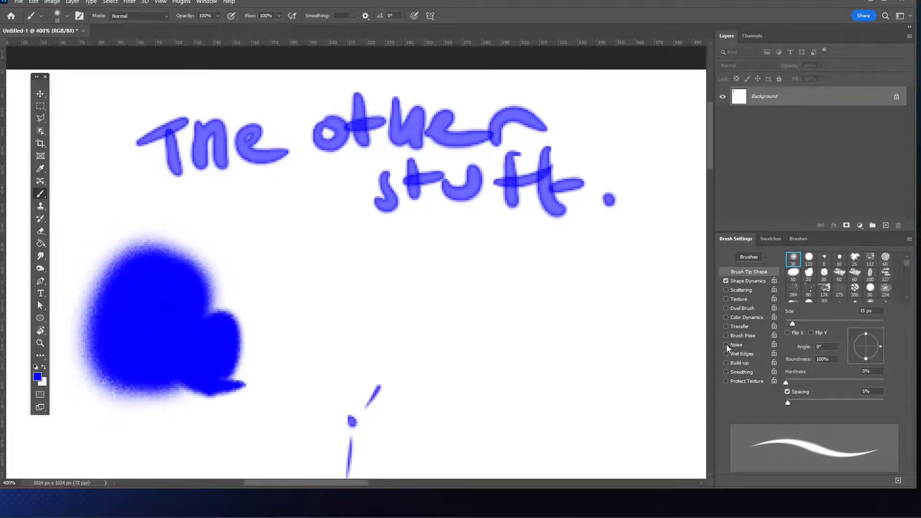
# - Paint white across the blob's lower right with Noise off, and add a white stripe and blue scribbles with Noise on
pyautogui.moveTo(165, 378)
pyautogui.mouseDown()
pyautogui.moveTo(148, 370)
pyautogui.moveTo(239, 345)
pyautogui.moveTo(244, 381)
pyautogui.mouseUp()
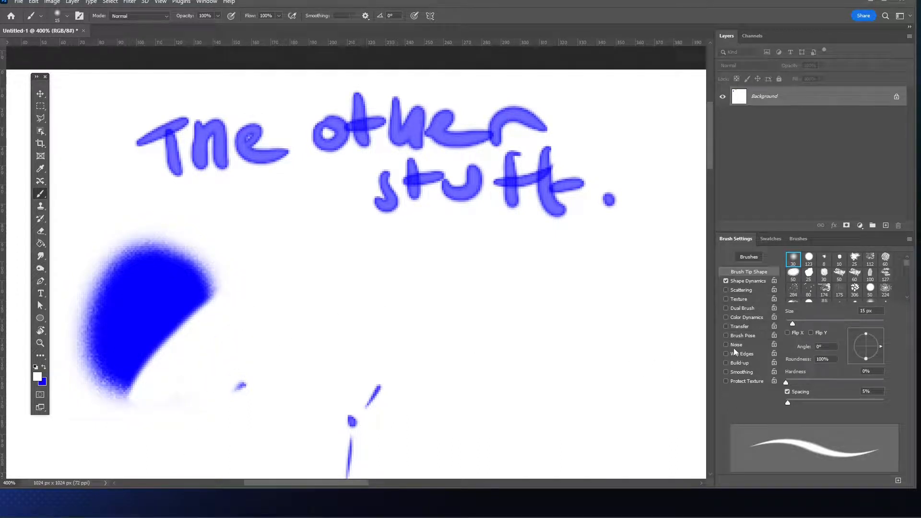
pyautogui.moveTo(107, 385); pyautogui.dragTo(212, 275)
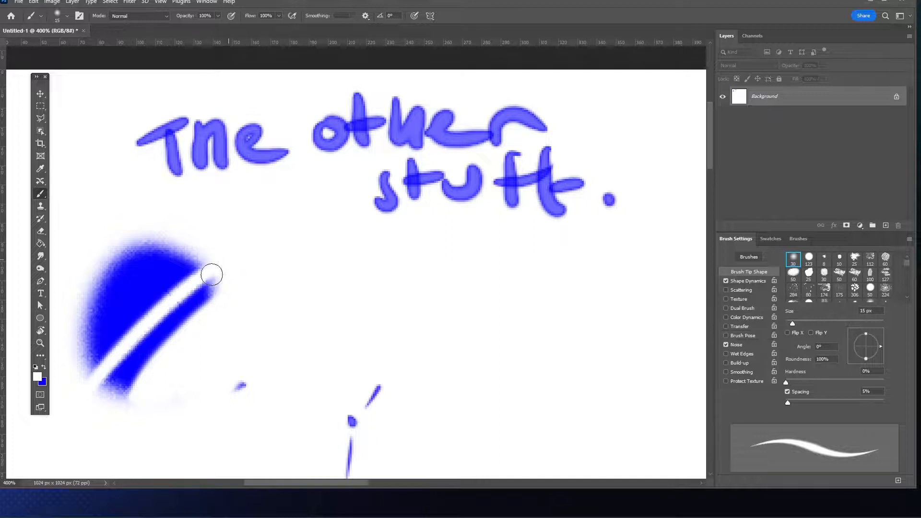
pyautogui.moveTo(109, 366)
pyautogui.mouseDown()
pyautogui.moveTo(211, 293)
pyautogui.moveTo(203, 338)
pyautogui.moveTo(158, 396)
pyautogui.moveTo(201, 356)
pyautogui.mouseUp()
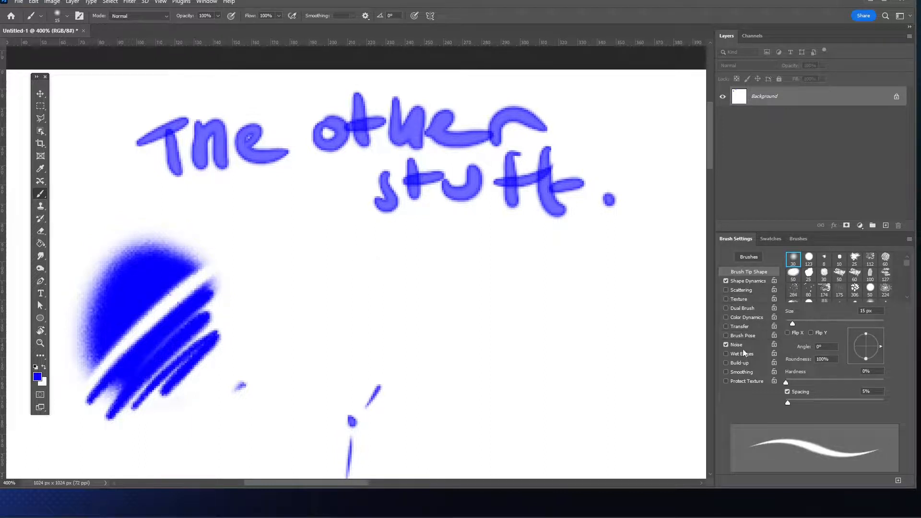
# - Replace Noise with Wet Edges, enlarge the brush, and paint a curved blue stroke right of the blob
pyautogui.click(727, 354)
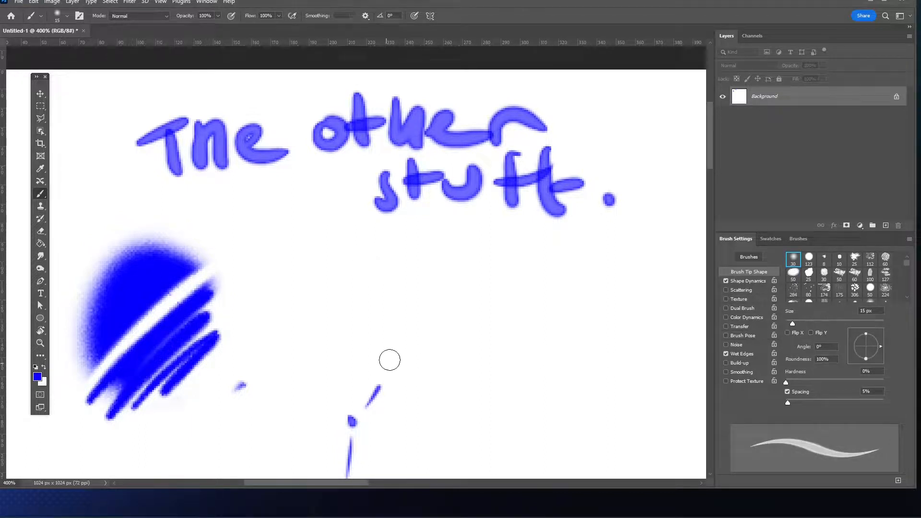
pyautogui.press(']')
pyautogui.press(']')
pyautogui.moveTo(273, 301)
pyautogui.mouseDown()
pyautogui.moveTo(305, 338)
pyautogui.moveTo(522, 353)
pyautogui.mouseUp()
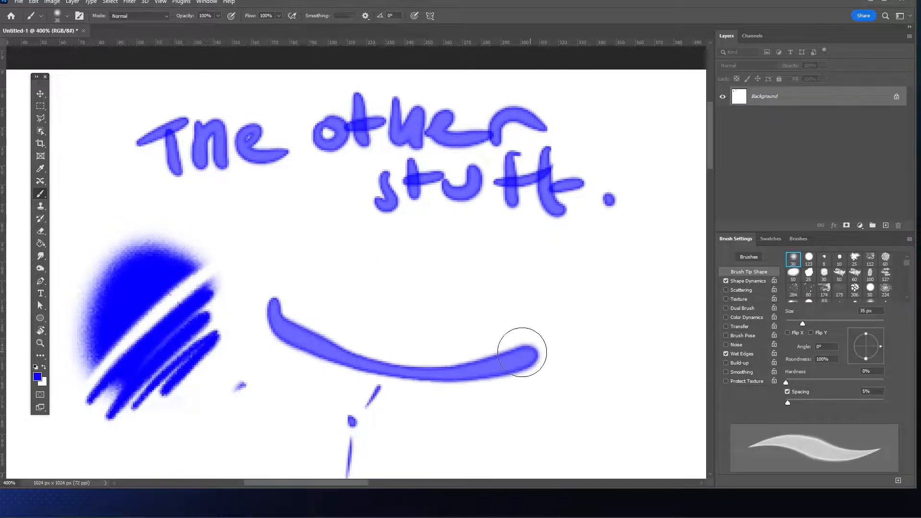
# - Enlarge the brush to 70 px and build up a large solid blue area across the lower canvas
pyautogui.press(']')
pyautogui.press(']')
pyautogui.press(']')
pyautogui.press(']')
pyautogui.moveTo(288, 331)
pyautogui.mouseDown()
pyautogui.moveTo(401, 358)
pyautogui.moveTo(333, 366)
pyautogui.moveTo(539, 345)
pyautogui.moveTo(268, 353)
pyautogui.moveTo(496, 354)
pyautogui.moveTo(290, 369)
pyautogui.moveTo(432, 366)
pyautogui.moveTo(490, 376)
pyautogui.moveTo(257, 422)
pyautogui.moveTo(375, 374)
pyautogui.moveTo(582, 391)
pyautogui.moveTo(357, 436)
pyautogui.moveTo(148, 426)
pyautogui.moveTo(503, 408)
pyautogui.moveTo(108, 445)
pyautogui.mouseUp()
# - Paint white over the middle and upper edge of the large blue area with Wet Edges on
pyautogui.press('x')
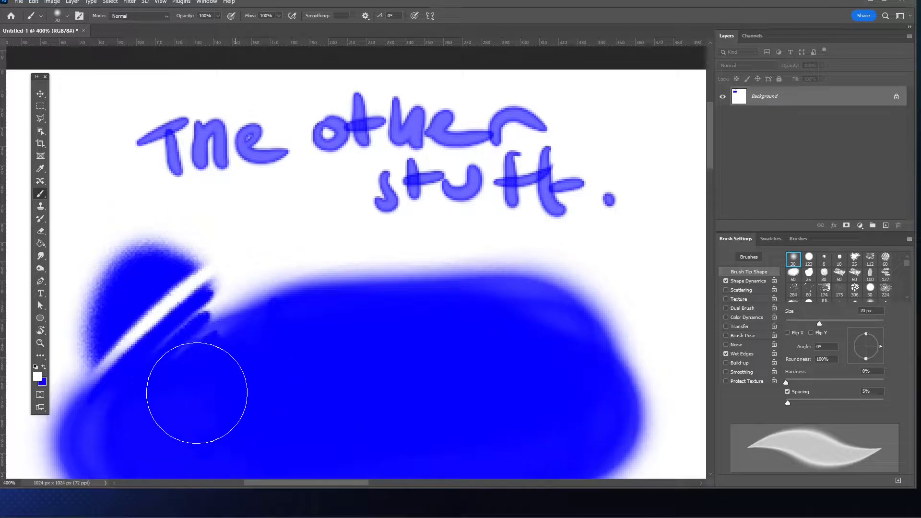
pyautogui.moveTo(197, 390)
pyautogui.mouseDown()
pyautogui.moveTo(395, 394)
pyautogui.moveTo(216, 401)
pyautogui.moveTo(494, 360)
pyautogui.moveTo(470, 408)
pyautogui.moveTo(152, 433)
pyautogui.moveTo(576, 393)
pyautogui.moveTo(165, 422)
pyautogui.moveTo(595, 403)
pyautogui.moveTo(331, 408)
pyautogui.mouseUp()
pyautogui.moveTo(342, 363)
pyautogui.mouseDown()
pyautogui.moveTo(120, 432)
pyautogui.moveTo(240, 307)
pyautogui.moveTo(144, 432)
pyautogui.moveTo(144, 457)
pyautogui.moveTo(202, 356)
pyautogui.moveTo(574, 391)
pyautogui.mouseUp()
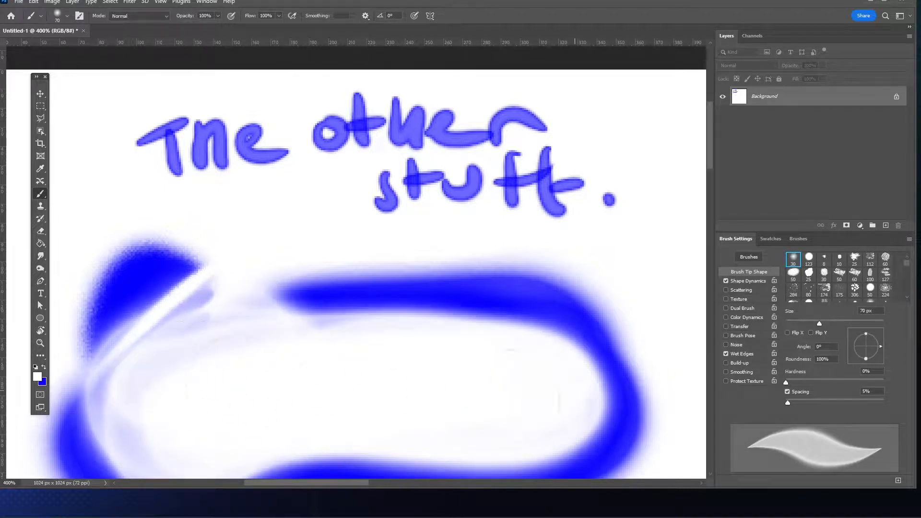
pyautogui.moveTo(288, 303)
pyautogui.mouseDown()
pyautogui.moveTo(480, 308)
pyautogui.moveTo(600, 336)
pyautogui.moveTo(624, 455)
pyautogui.moveTo(600, 307)
pyautogui.mouseUp()
pyautogui.moveTo(192, 358); pyautogui.dragTo(224, 419)
# - Refill the whited-out area with broad blue Wet Edges strokes, and paint over its interior again in white
pyautogui.press('x')
pyautogui.moveTo(161, 398)
pyautogui.mouseDown()
pyautogui.moveTo(605, 391)
pyautogui.moveTo(305, 403)
pyautogui.moveTo(129, 438)
pyautogui.mouseUp()
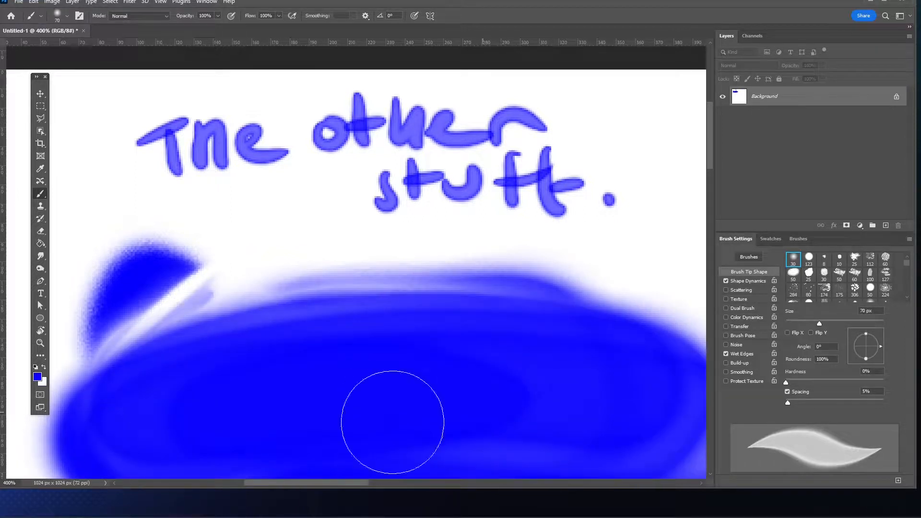
pyautogui.press('x')
pyautogui.moveTo(204, 403)
pyautogui.mouseDown()
pyautogui.moveTo(456, 397)
pyautogui.moveTo(464, 356)
pyautogui.moveTo(331, 336)
pyautogui.moveTo(196, 408)
pyautogui.moveTo(528, 390)
pyautogui.moveTo(407, 353)
pyautogui.moveTo(336, 439)
pyautogui.moveTo(552, 374)
pyautogui.moveTo(264, 384)
pyautogui.moveTo(472, 369)
pyautogui.moveTo(468, 387)
pyautogui.moveTo(288, 393)
pyautogui.moveTo(415, 384)
pyautogui.moveTo(161, 425)
pyautogui.moveTo(624, 384)
pyautogui.moveTo(144, 408)
pyautogui.moveTo(590, 427)
pyautogui.moveTo(86, 422)
pyautogui.moveTo(709, 309)
pyautogui.mouseUp()
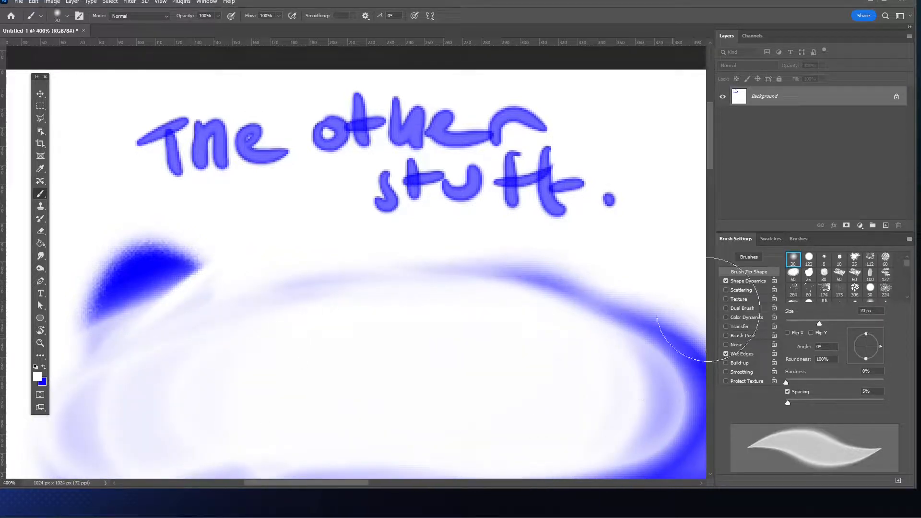
# - Add a new layer and paint a thick horizontal blue bar on it at 75% hardness with Wet Edges off
pyautogui.click(885, 226)
pyautogui.press('x')
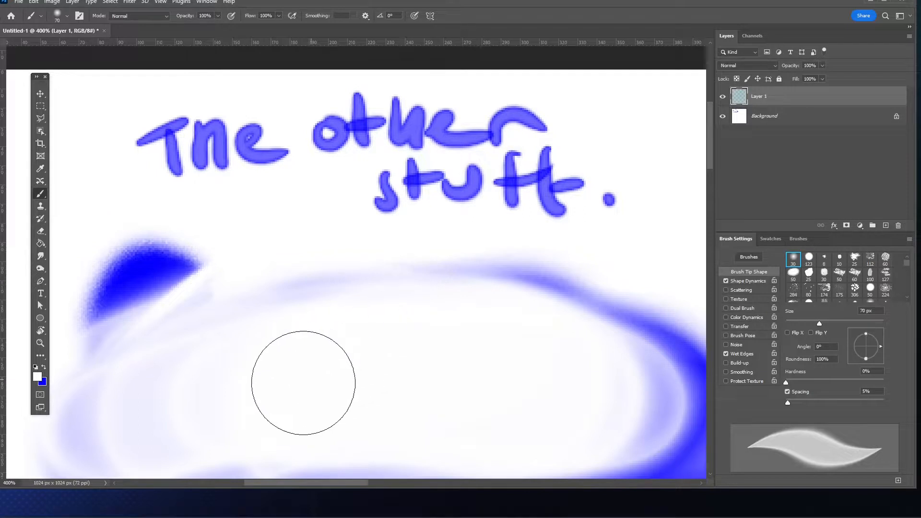
pyautogui.hotkey('shift', ']')
pyautogui.hotkey('shift', ']')
pyautogui.hotkey('shift', ']')
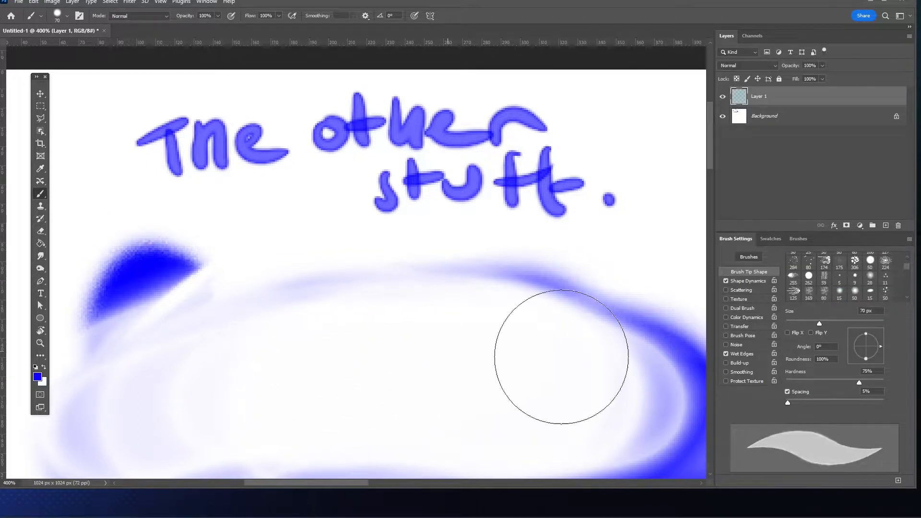
pyautogui.click(726, 354)
pyautogui.moveTo(257, 364); pyautogui.dragTo(487, 358)
pyautogui.scroll(1, 555, 345)
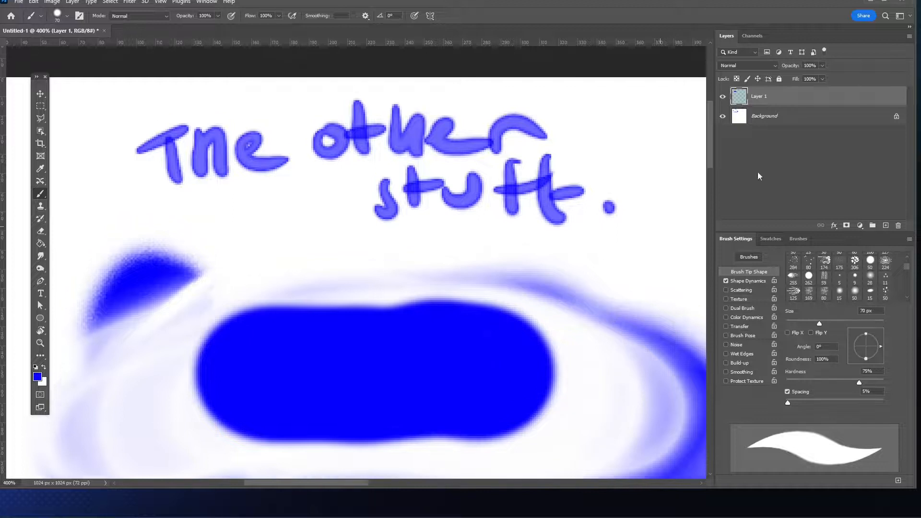
# - Apply an Inner Glow layer style to the new layer, adjusting its blend mode to give the bar a purple rim
pyautogui.rightClick(856, 94)
pyautogui.click(836, 99)
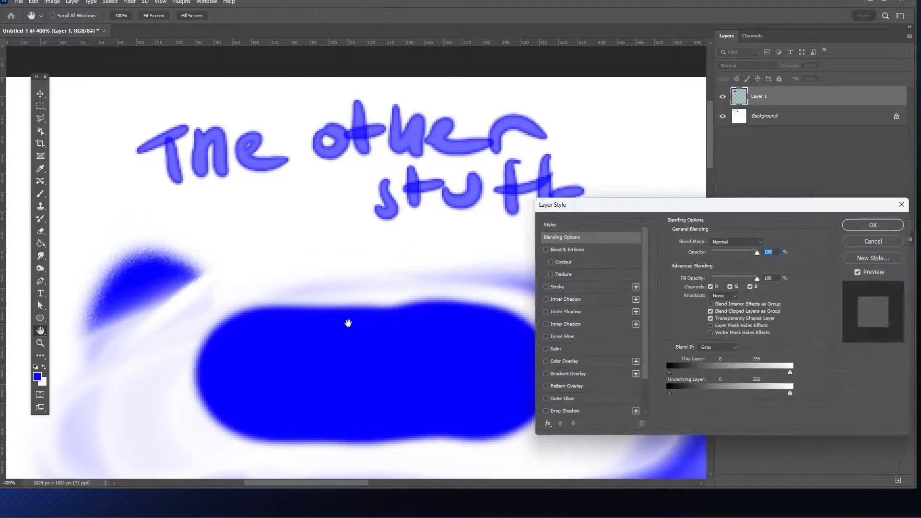
pyautogui.click(578, 341)
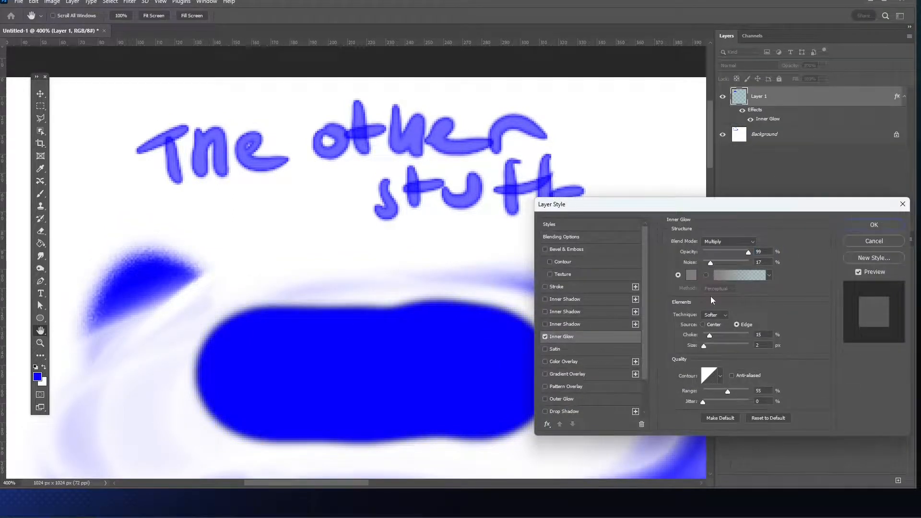
pyautogui.click(729, 242)
pyautogui.click(731, 322)
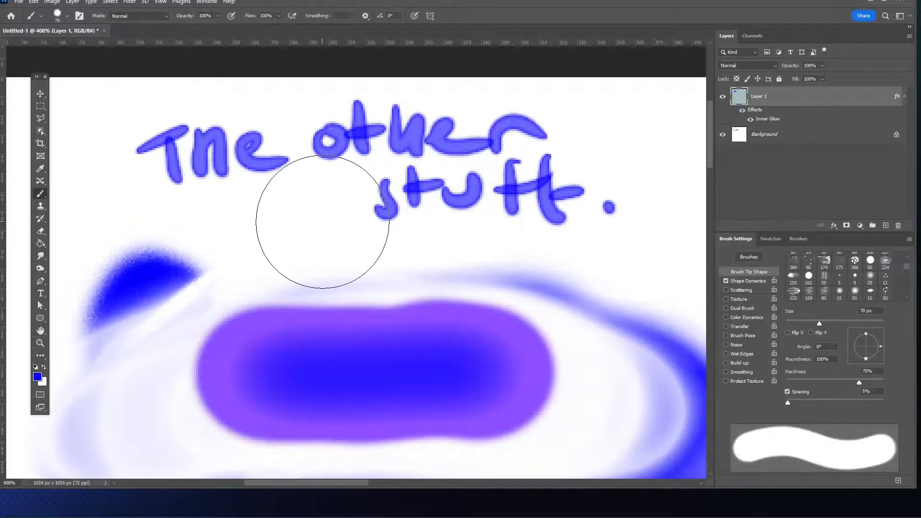
# - Shrink the brush, paint more glowing shapes over the noisy patch and around the bar, and delete the layer
pyautogui.press('[')
pyautogui.press('[')
pyautogui.press('[')
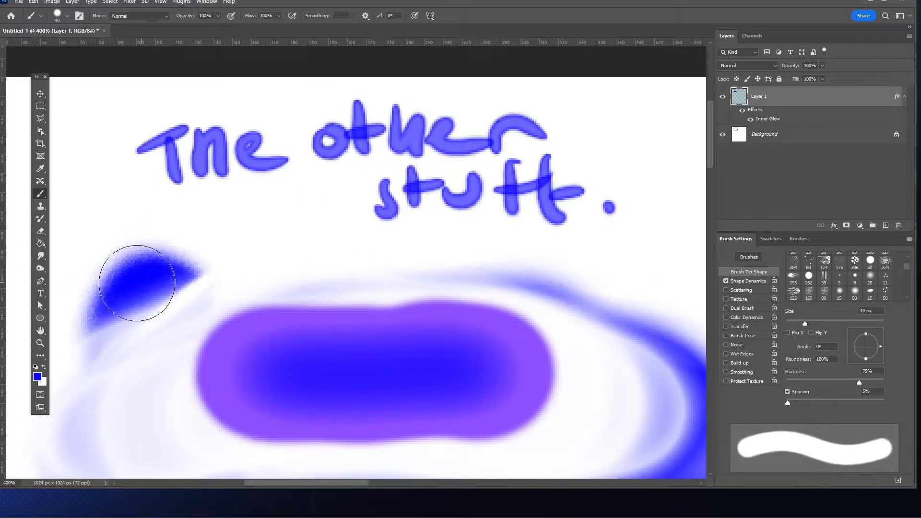
pyautogui.moveTo(134, 282)
pyautogui.mouseDown()
pyautogui.moveTo(145, 296)
pyautogui.moveTo(130, 321)
pyautogui.mouseUp()
pyautogui.moveTo(260, 244)
pyautogui.mouseDown()
pyautogui.moveTo(304, 252)
pyautogui.moveTo(504, 387)
pyautogui.moveTo(599, 399)
pyautogui.moveTo(544, 390)
pyautogui.moveTo(578, 419)
pyautogui.moveTo(561, 499)
pyautogui.mouseUp()
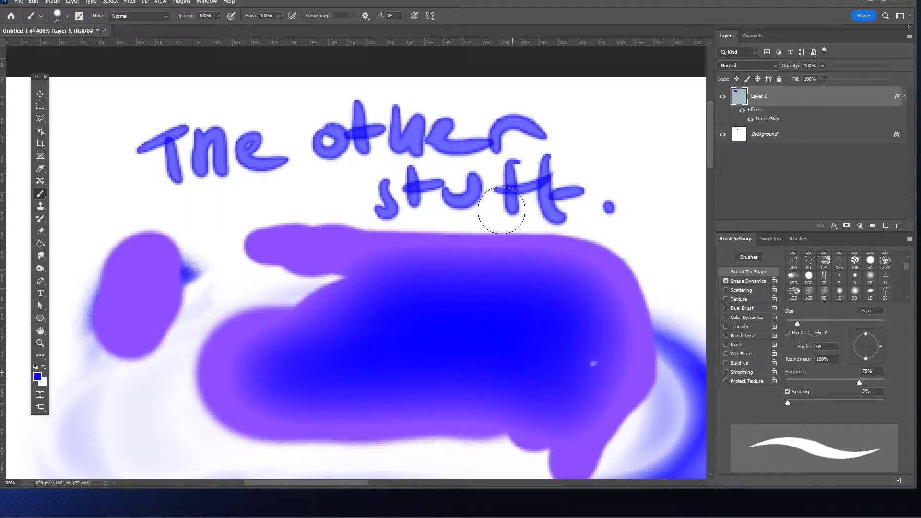
pyautogui.press('Delete')
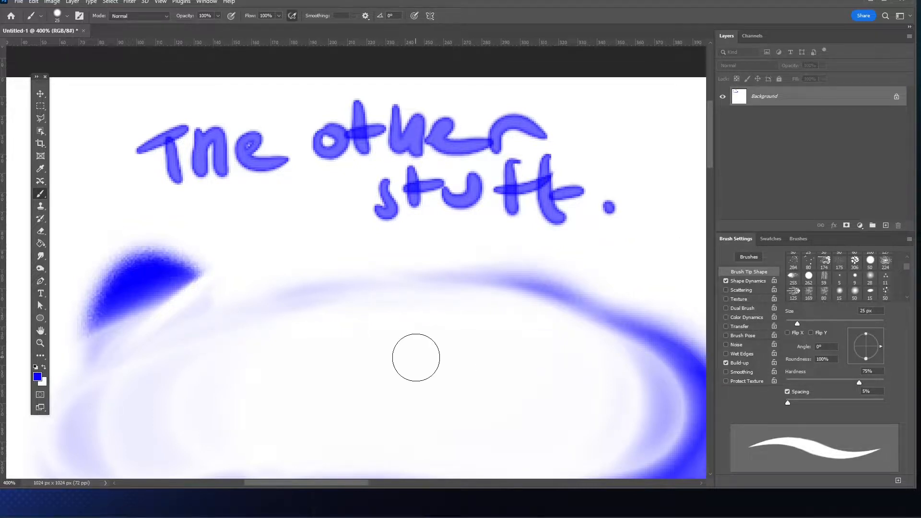
# - With Build-up on, choose the 169 px textured tip, reduce it to 60 px, and paint a cloudy blue patch and a round spot
pyautogui.click(810, 291)
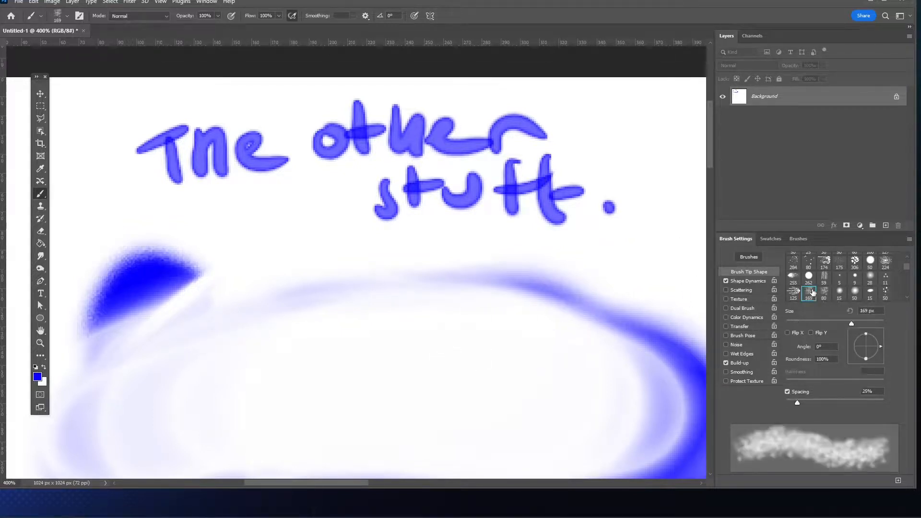
pyautogui.press('[')
pyautogui.press('[')
pyautogui.press('[')
pyautogui.press('[')
pyautogui.press('[')
pyautogui.press('[')
pyautogui.press('[')
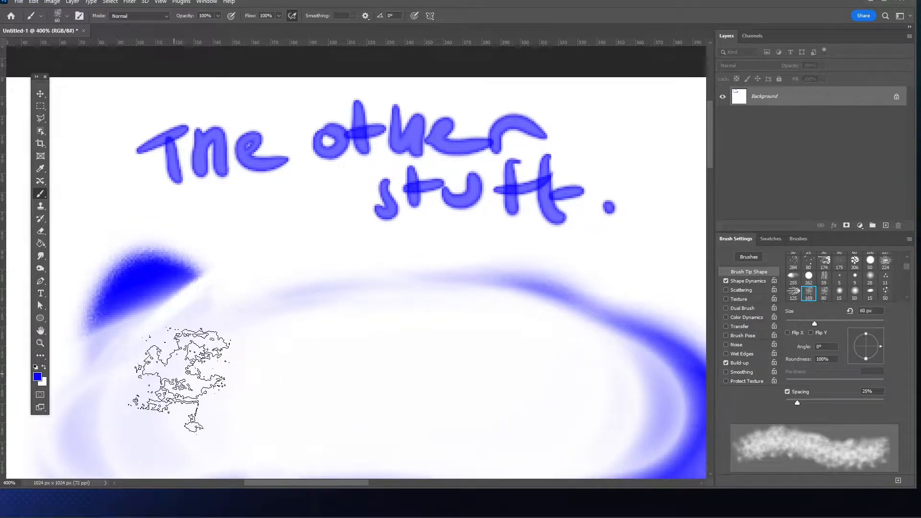
pyautogui.moveTo(288, 360)
pyautogui.mouseDown()
pyautogui.moveTo(317, 367)
pyautogui.moveTo(370, 351)
pyautogui.moveTo(226, 413)
pyautogui.moveTo(365, 360)
pyautogui.mouseUp()
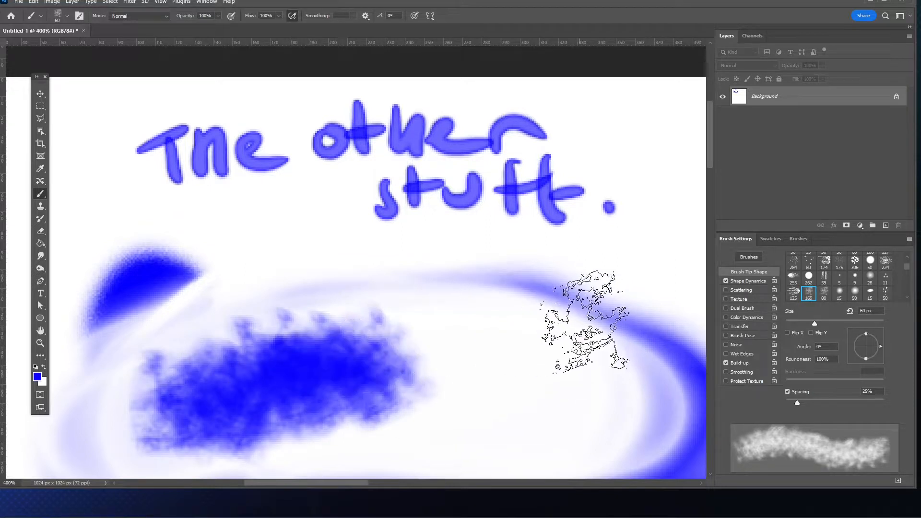
pyautogui.moveTo(534, 350); pyautogui.dragTo(533, 367)
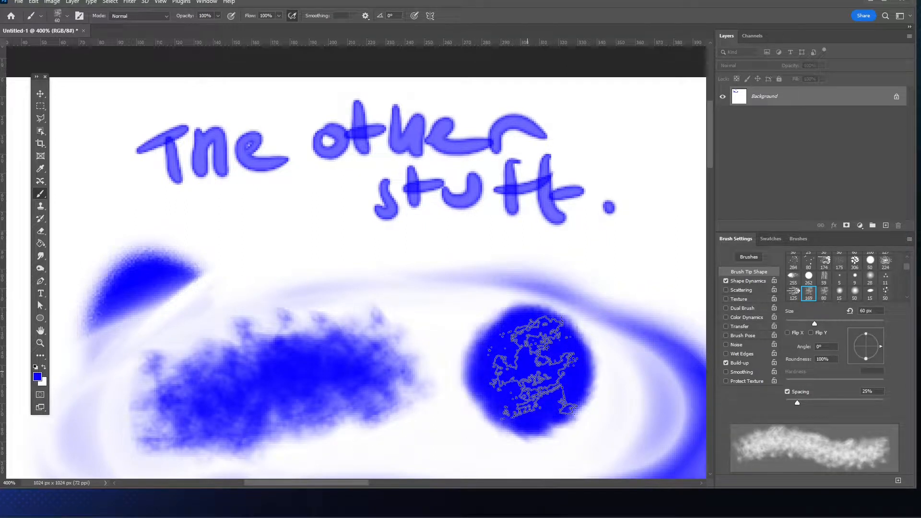
# - Paint more textured blue clouds around the lettering, and wash over the canvas in white with the brush enlarged to 175 px
pyautogui.moveTo(281, 354)
pyautogui.mouseDown()
pyautogui.moveTo(272, 266)
pyautogui.moveTo(254, 257)
pyautogui.moveTo(201, 262)
pyautogui.moveTo(113, 237)
pyautogui.moveTo(115, 219)
pyautogui.mouseUp()
pyautogui.moveTo(499, 259)
pyautogui.mouseDown()
pyautogui.moveTo(617, 298)
pyautogui.moveTo(601, 410)
pyautogui.moveTo(625, 288)
pyautogui.moveTo(655, 257)
pyautogui.moveTo(442, 360)
pyautogui.moveTo(462, 360)
pyautogui.moveTo(457, 350)
pyautogui.moveTo(361, 392)
pyautogui.mouseUp()
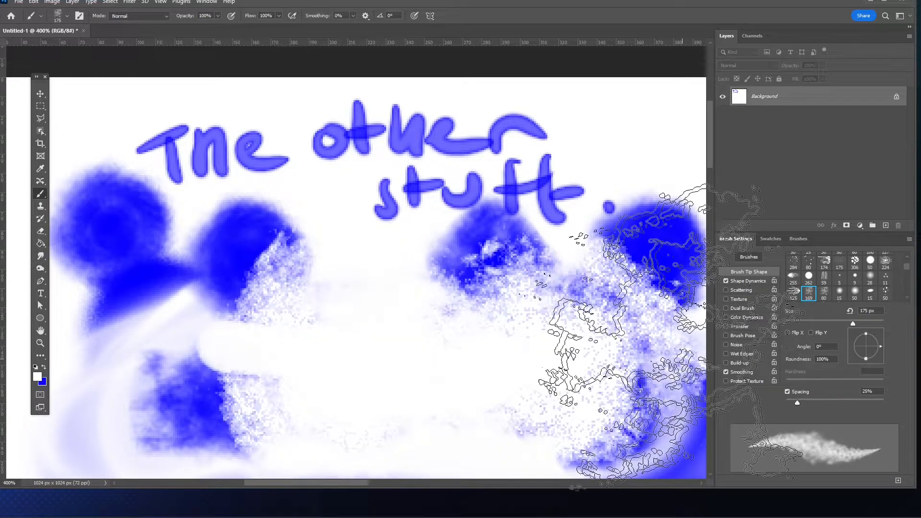
pyautogui.moveTo(652, 335)
pyautogui.mouseDown()
pyautogui.moveTo(462, 364)
pyautogui.moveTo(263, 350)
pyautogui.moveTo(191, 331)
pyautogui.moveTo(471, 348)
pyautogui.moveTo(194, 331)
pyautogui.moveTo(414, 313)
pyautogui.moveTo(480, 212)
pyautogui.moveTo(205, 327)
pyautogui.moveTo(459, 306)
pyautogui.moveTo(244, 333)
pyautogui.mouseUp()
# - Switch to blue, reduce the textured brush to 10 px, and paint overlapping looping strokes across the canvas with Smoothing on
pyautogui.press('x')
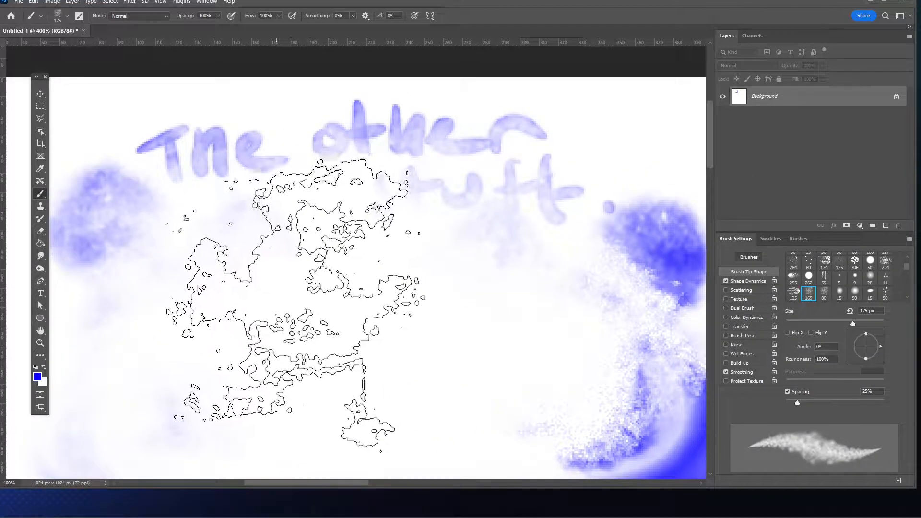
pyautogui.press('[')
pyautogui.press('[')
pyautogui.press('[')
pyautogui.press('[')
pyautogui.press('[')
pyautogui.press('[')
pyautogui.press('[')
pyautogui.press('[')
pyautogui.press('[')
pyautogui.press('[')
pyautogui.press('[')
pyautogui.press('[')
pyautogui.press('[')
pyautogui.press('[')
pyautogui.press('[')
pyautogui.moveTo(144, 376)
pyautogui.mouseDown()
pyautogui.moveTo(422, 243)
pyautogui.moveTo(135, 286)
pyautogui.moveTo(473, 254)
pyautogui.mouseUp()
pyautogui.moveTo(508, 296)
pyautogui.mouseDown()
pyautogui.moveTo(294, 412)
pyautogui.moveTo(534, 322)
pyautogui.moveTo(556, 243)
pyautogui.moveTo(450, 250)
pyautogui.moveTo(420, 211)
pyautogui.moveTo(286, 149)
pyautogui.moveTo(163, 220)
pyautogui.moveTo(247, 269)
pyautogui.mouseUp()
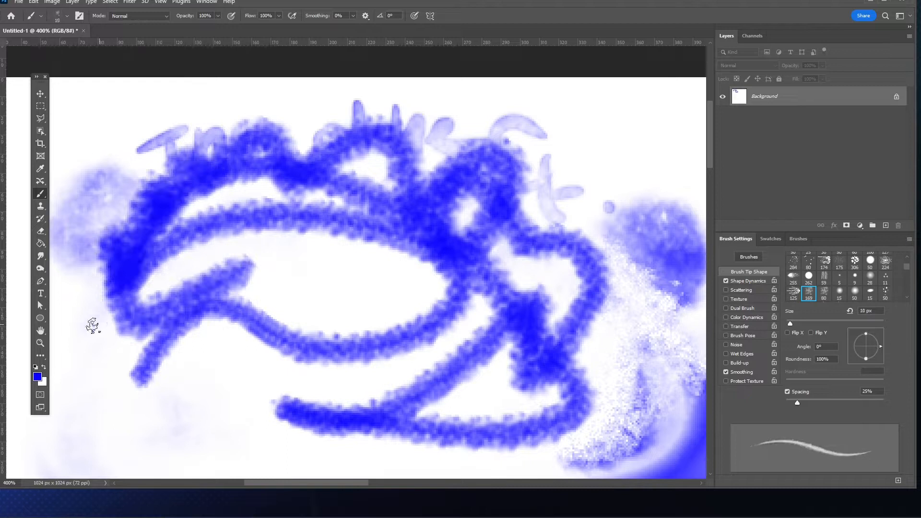
# - Reduce the brush to 9 px and paint thinner wavy lines through and below the blue loops
pyautogui.press('[')
pyautogui.moveTo(93, 325)
pyautogui.mouseDown()
pyautogui.moveTo(204, 396)
pyautogui.moveTo(310, 415)
pyautogui.mouseUp()
pyautogui.moveTo(128, 195)
pyautogui.mouseDown()
pyautogui.moveTo(222, 241)
pyautogui.moveTo(441, 294)
pyautogui.mouseUp()
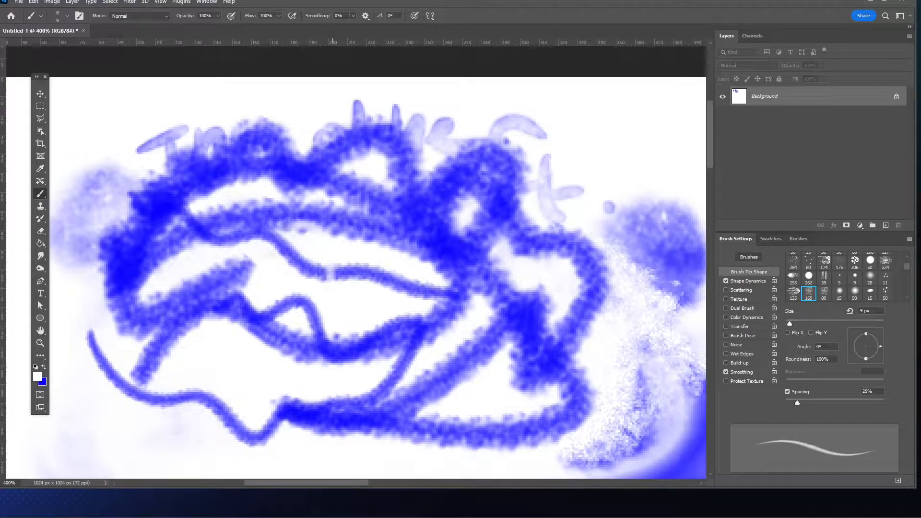
pyautogui.moveTo(448, 365); pyautogui.dragTo(415, 394)
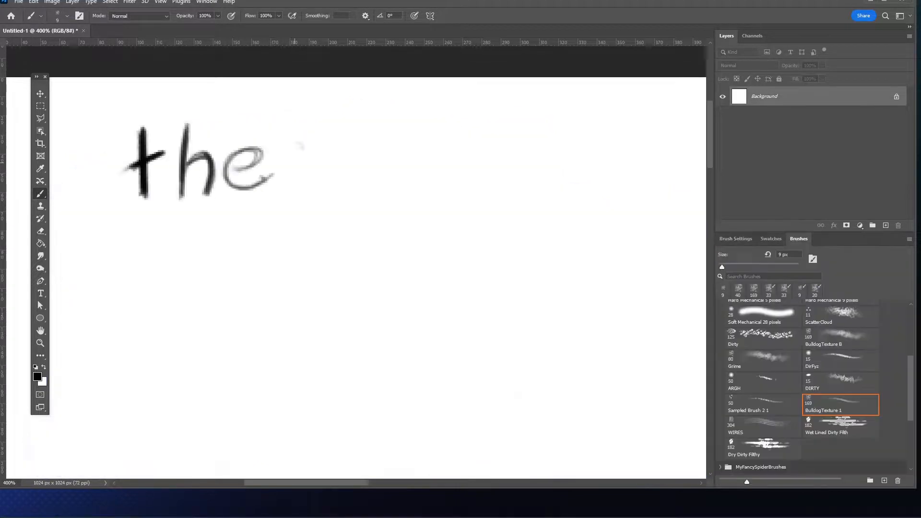
# - Complete the lettering "the end" and sketch a long-necked, cat-like creature beneath it in black
pyautogui.moveTo(322, 296); pyautogui.dragTo(379, 305)
pyautogui.moveTo(451, 327); pyautogui.dragTo(444, 472)
# - Pick a dark red and fill the creature's ears and neck with the Dirty brush
pyautogui.click(38, 377)
pyautogui.click(552, 257)
pyautogui.click(763, 337)
pyautogui.moveTo(461, 365); pyautogui.dragTo(447, 473)
# - Paint a cloudy light-blue background with muted reddish patches around the creature using the BulldogTexture B brush
pyautogui.click(841, 338)
pyautogui.moveTo(201, 345); pyautogui.dragTo(110, 432)
pyautogui.click(37, 376)
pyautogui.moveTo(192, 192); pyautogui.dragTo(576, 336)
# - Darken the creature's head outlines with the DirFyz brush and paint its eyes and face white
pyautogui.click(849, 355)
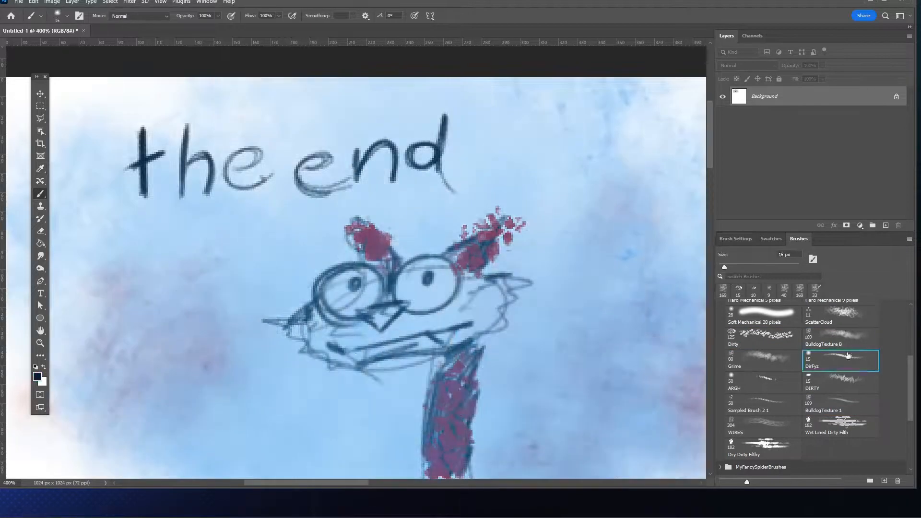
pyautogui.moveTo(440, 317); pyautogui.dragTo(335, 287)
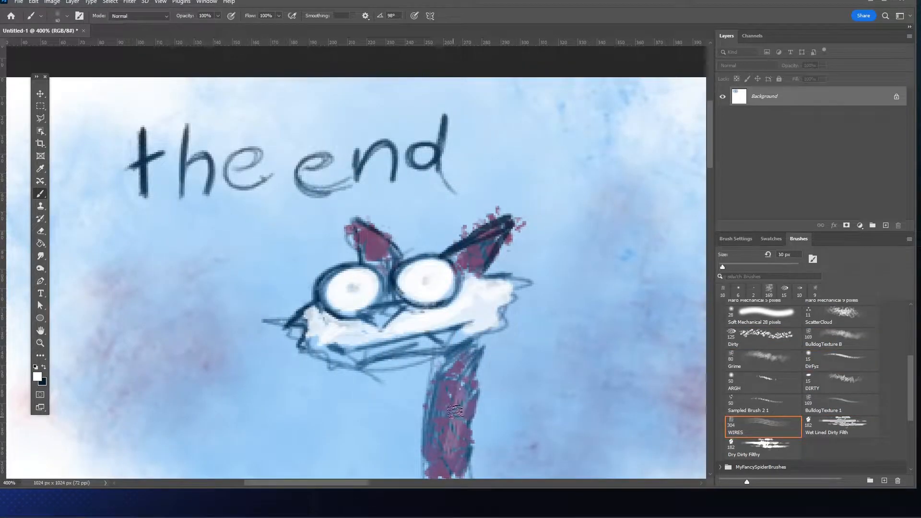
# - Pick a bright red and add streaky strokes to the ears and neck with the WIRES brush
pyautogui.click(37, 377)
pyautogui.moveTo(455, 355); pyautogui.dragTo(449, 473)
# - Paint tall lavender and blue hatched strokes right of the creature, switching to the Sketch 2 brush
pyautogui.moveTo(575, 288); pyautogui.dragTo(391, 296)
pyautogui.moveTo(489, 124); pyautogui.dragTo(460, 470)
pyautogui.scroll(-10, 807, 384)
pyautogui.click(763, 353)
pyautogui.moveTo(629, 269); pyautogui.dragTo(523, 408)
pyautogui.moveTo(484, 164); pyautogui.dragTo(461, 473)
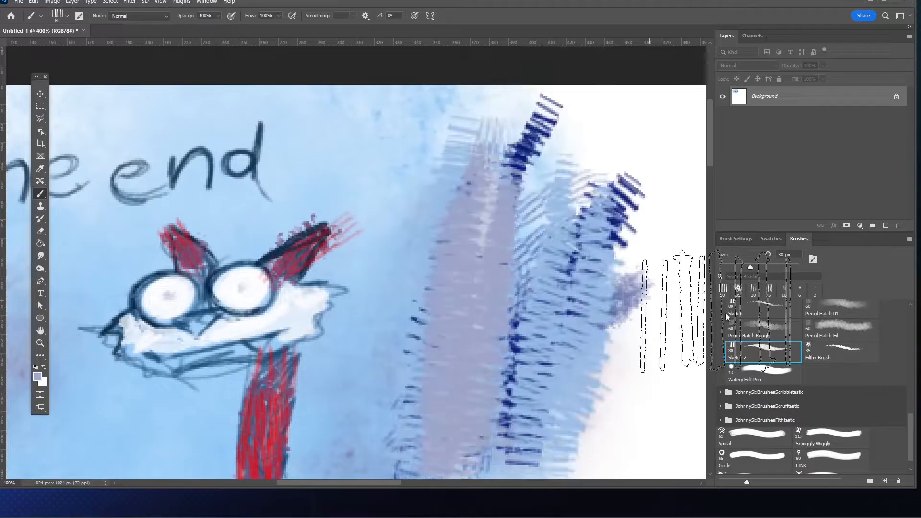
# - Texture the background around the creature with pale hatching using the Filthy Brush and Pencil Hatch Rough brushes
pyautogui.click(841, 353)
pyautogui.moveTo(600, 202); pyautogui.dragTo(494, 251)
pyautogui.click(763, 330)
pyautogui.moveTo(552, 215)
pyautogui.mouseDown()
pyautogui.moveTo(494, 315)
pyautogui.moveTo(528, 384)
pyautogui.mouseUp()
# - Pick red and fill the ears and the neck's right side with brushes from the JohnnySixBrushesScribbletastic group
pyautogui.click(38, 377)
pyautogui.click(765, 391)
pyautogui.click(841, 432)
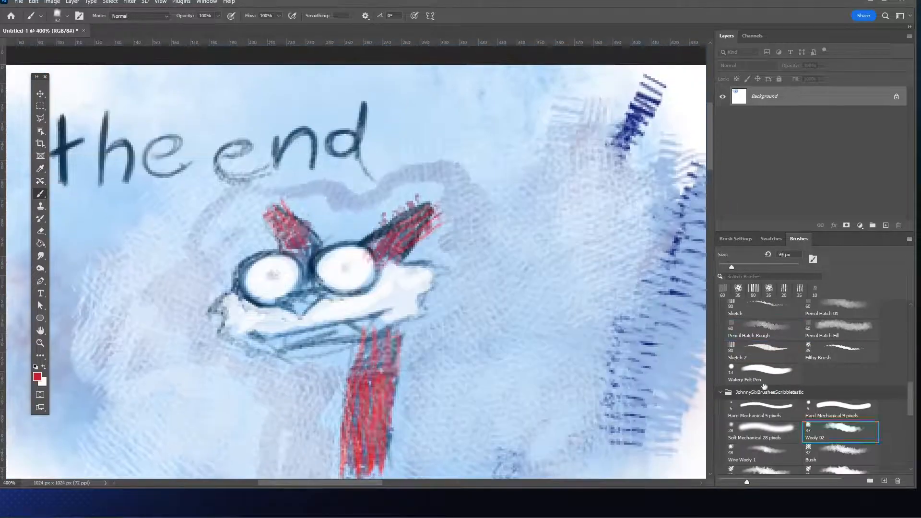
pyautogui.click(763, 454)
pyautogui.moveTo(336, 268); pyautogui.dragTo(331, 217)
pyautogui.moveTo(263, 164); pyautogui.dragTo(284, 193)
pyautogui.moveTo(389, 288); pyautogui.dragTo(365, 439)
pyautogui.moveTo(425, 158); pyautogui.dragTo(394, 204)
# - Outline the creature's mouth, neck, eyes and nose in navy using Hard Mechanical 9 pixels at 3 px, undoing unwanted strokes
pyautogui.moveTo(339, 304); pyautogui.dragTo(250, 286)
pyautogui.moveTo(250, 286); pyautogui.dragTo(383, 262)
pyautogui.hotkey('ctrl', 'z')
pyautogui.hotkey('ctrl', 'z')
pyautogui.hotkey('ctrl', 'z')
pyautogui.hotkey('ctrl', 'z')
pyautogui.press('[')
pyautogui.moveTo(398, 273); pyautogui.dragTo(392, 307)
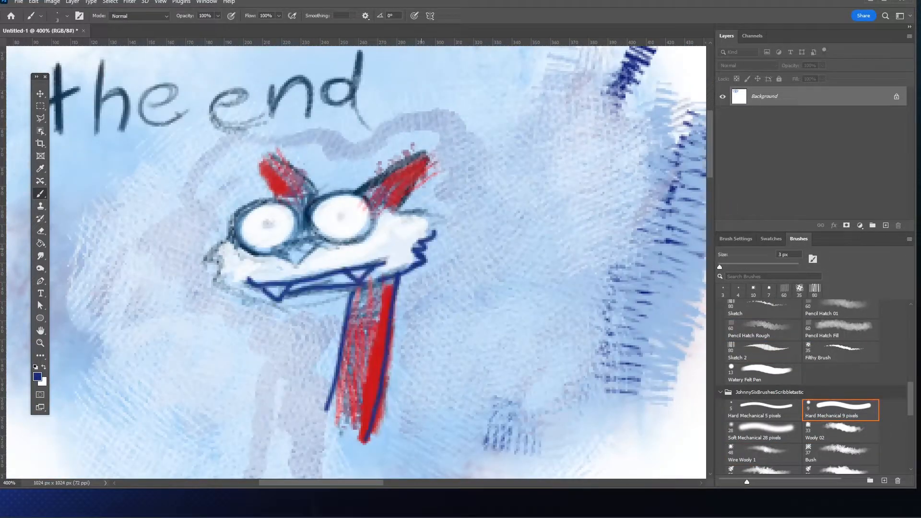
pyautogui.moveTo(269, 225); pyautogui.dragTo(266, 227)
pyautogui.moveTo(280, 251); pyautogui.dragTo(322, 244)
# - Pick magenta for the creature's nose, paint with it, and undo the last stroke
pyautogui.press('x')
pyautogui.click(38, 377)
pyautogui.click(408, 295)
pyautogui.click(552, 259)
pyautogui.moveTo(286, 249); pyautogui.dragTo(422, 221)
pyautogui.hotkey('ctrl', 'z')
# - Shrink the brush, sample the pale face colour, and touch up the whites of the creature's eyes
pyautogui.press('[')
pyautogui.press('[')
pyautogui.press('[')
pyautogui.press('[')
pyautogui.press('[')
pyautogui.press('[')
pyautogui.press('[')
pyautogui.press('[')
pyautogui.press('[')
pyautogui.keyDown('alt'); pyautogui.click(379, 236); pyautogui.keyUp('alt')
pyautogui.moveTo(321, 221); pyautogui.dragTo(368, 223)
pyautogui.moveTo(250, 235); pyautogui.dragTo(266, 239)
# - Pick a bright green and paint the background around the creature, adding hatched texture with the Pencil Hatch Rough brush
pyautogui.click(37, 376)
pyautogui.click(422, 290)
pyautogui.click(552, 259)
pyautogui.moveTo(393, 432); pyautogui.dragTo(445, 267)
pyautogui.click(763, 330)
pyautogui.moveTo(432, 422)
pyautogui.mouseDown()
pyautogui.moveTo(488, 158)
pyautogui.moveTo(258, 411)
pyautogui.moveTo(182, 192)
pyautogui.mouseUp()
# - Pick black and paint round pupils in the creature's eyes with the Hard Mechanical 5 pixels brush
pyautogui.click(763, 408)
pyautogui.click(38, 377)
pyautogui.click(444, 391)
pyautogui.click(546, 267)
pyautogui.moveTo(336, 213); pyautogui.dragTo(349, 225)
# - Turn off Shape Dynamics, enable Transfer, and paint shading on the eyes and white highlights on the ears and neck
pyautogui.click(735, 239)
pyautogui.click(725, 281)
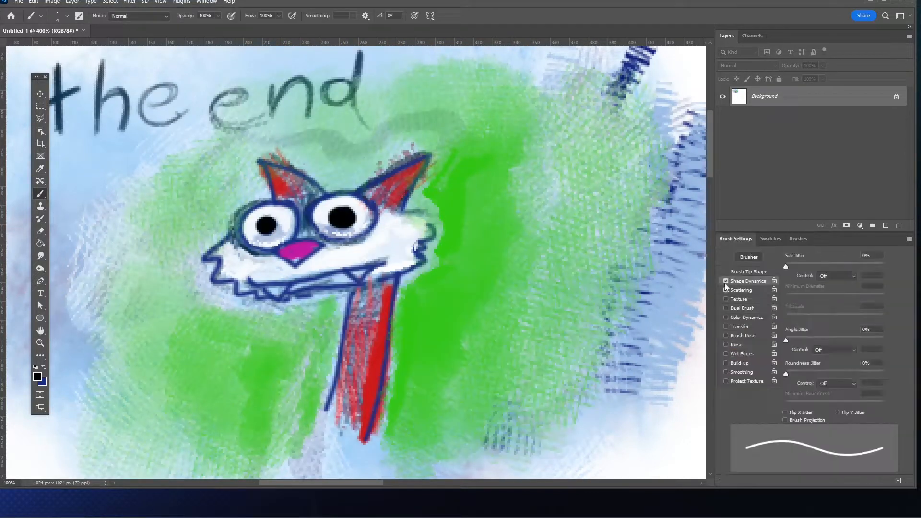
pyautogui.click(726, 327)
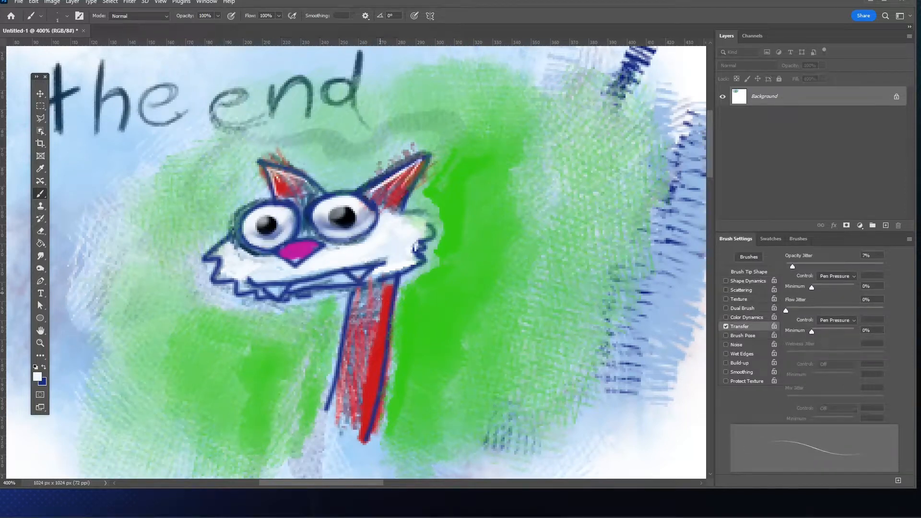
pyautogui.moveTo(388, 289); pyautogui.dragTo(370, 416)
# - Pick yellow, set the brush mode to Overlay, and colour the teeth and scribble strokes over the green background
pyautogui.press('x')
pyautogui.click(37, 377)
pyautogui.click(446, 282)
pyautogui.click(545, 267)
pyautogui.click(140, 15)
pyautogui.click(126, 142)
pyautogui.moveTo(439, 274); pyautogui.dragTo(396, 473)
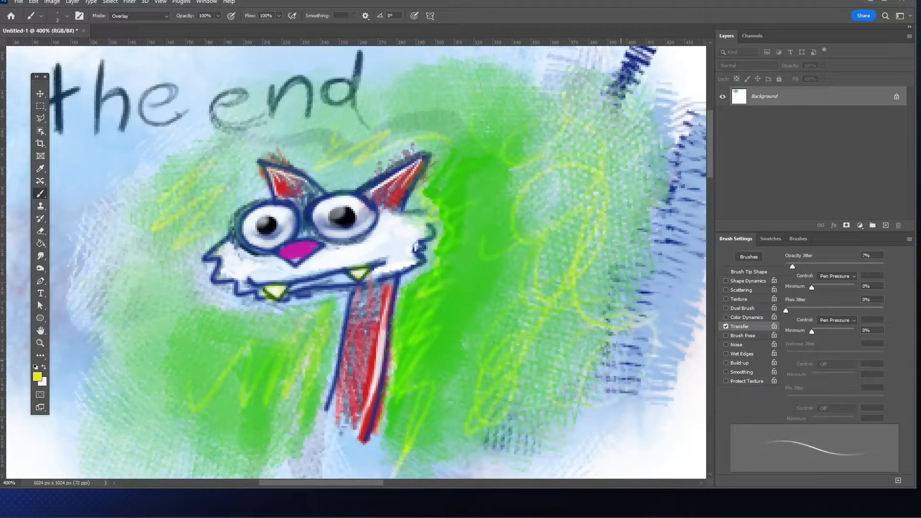